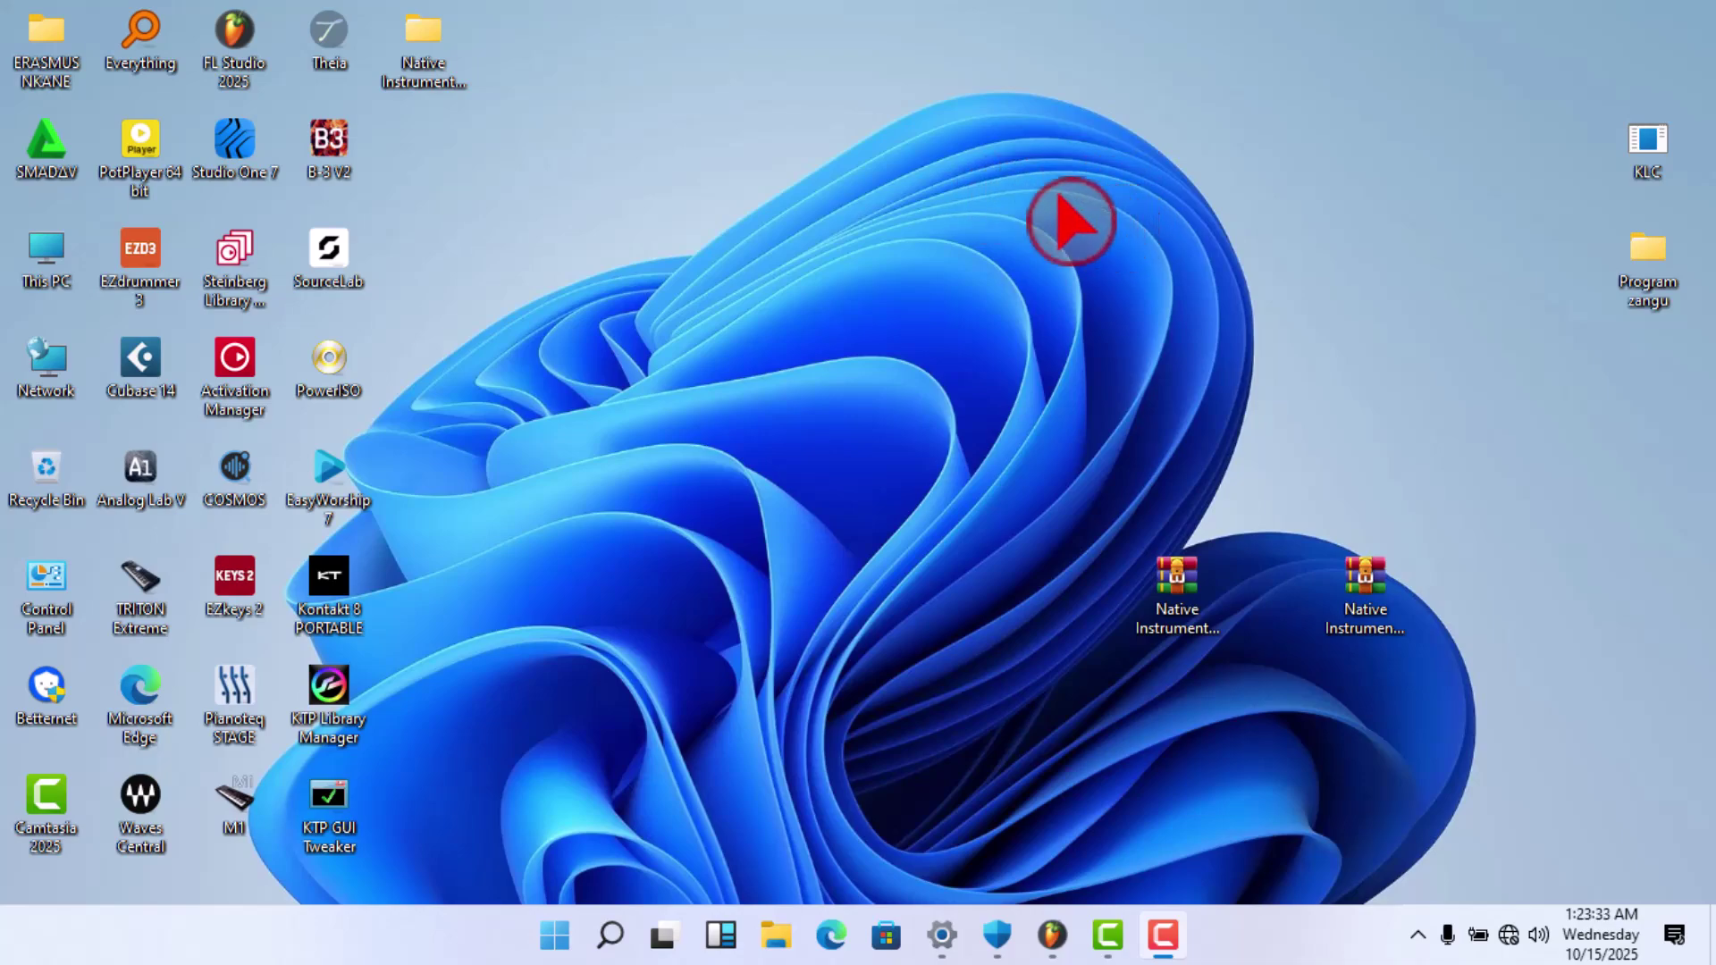
Open the Native Instruments folder from the desktop, then the Kontakt package folder inside it.
{"action": "double_click", "coordinate": [430, 62]}
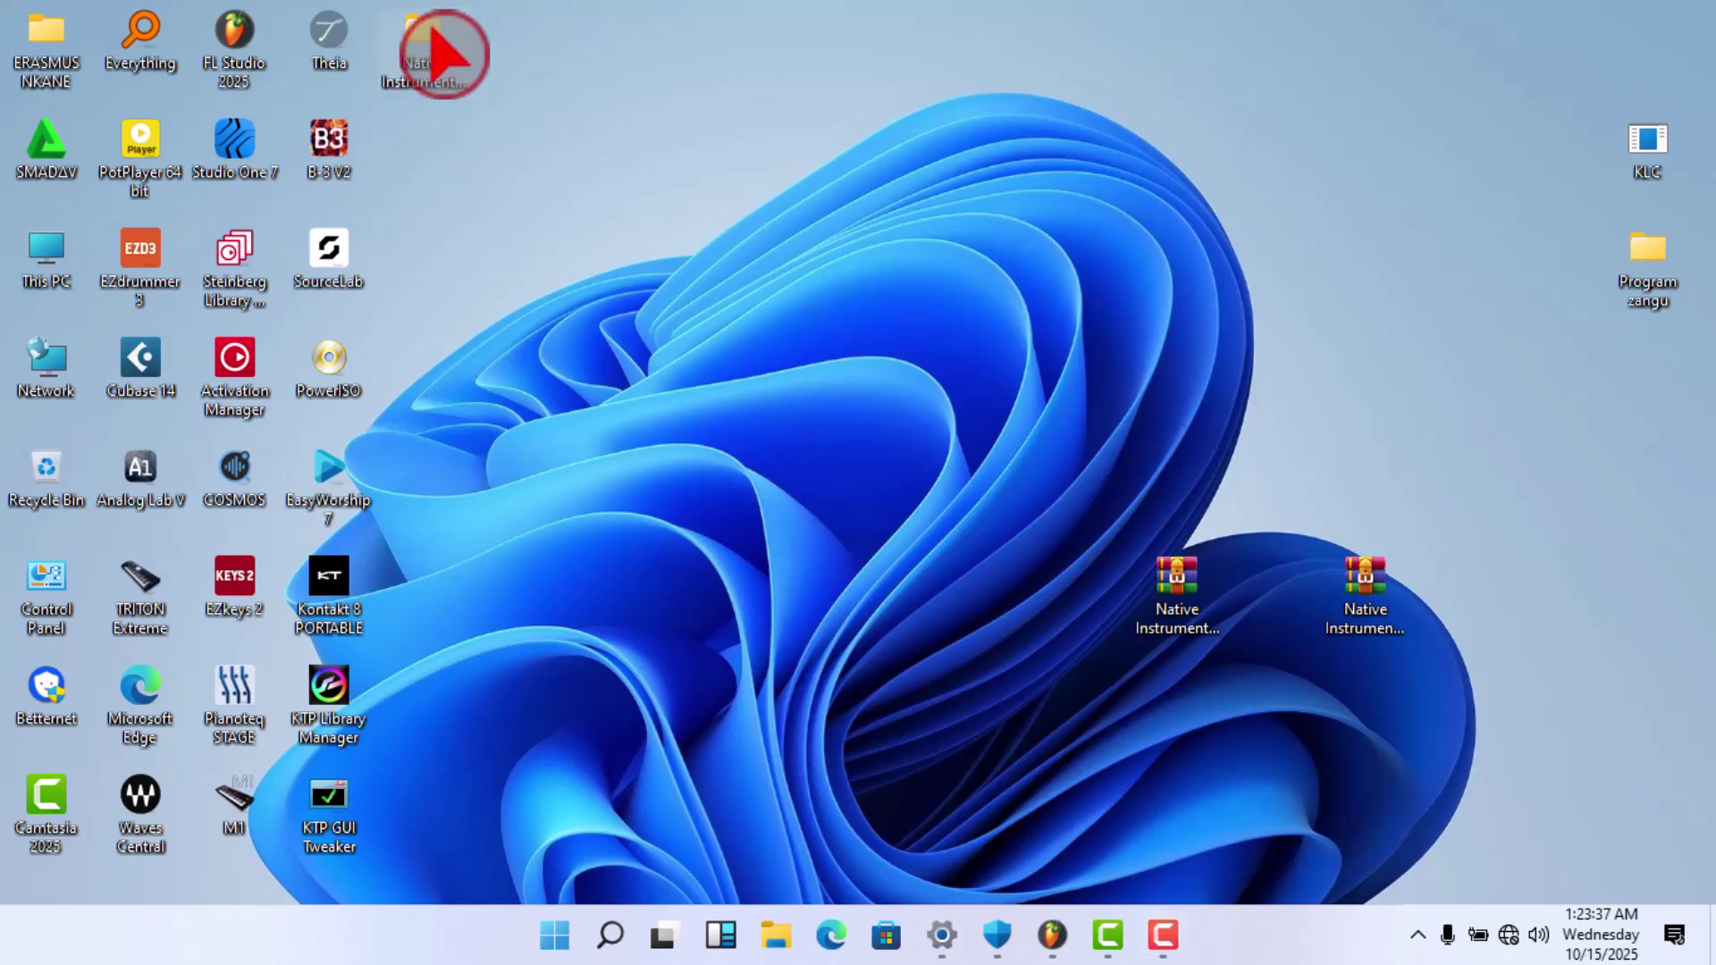
{"action": "left_click_drag", "start_coordinate": [585, 108], "coordinate": [434, 153]}
{"action": "double_click", "coordinate": [501, 451]}
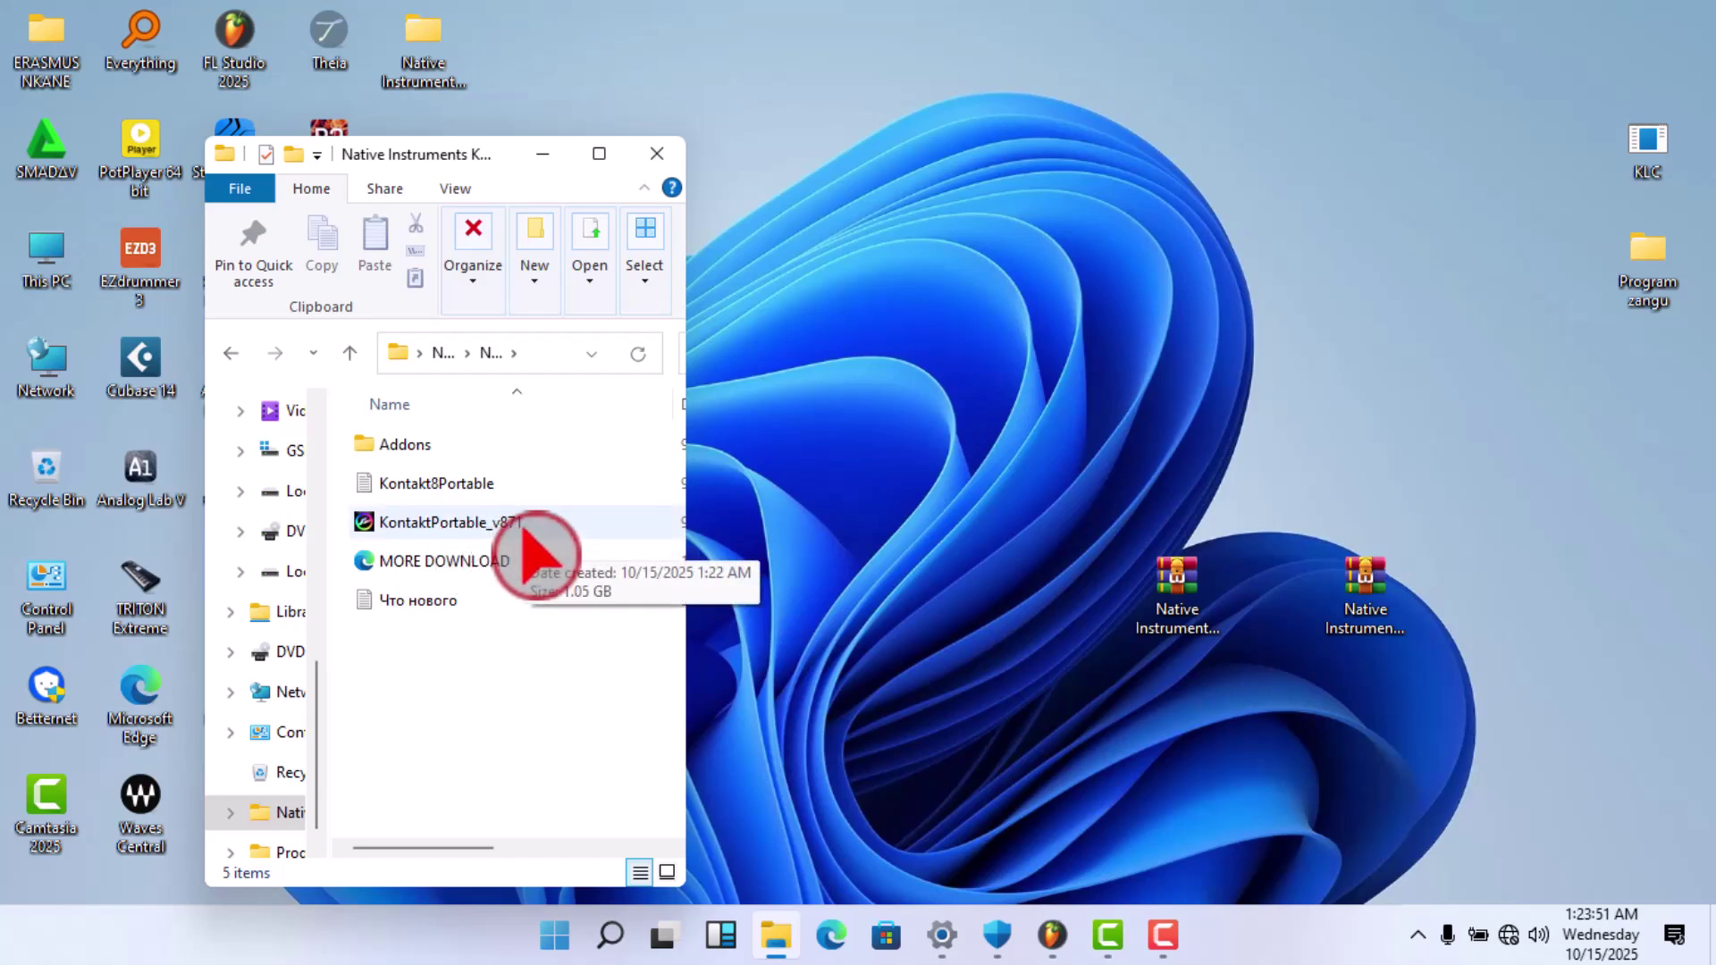
{"action": "left_click", "coordinate": [941, 936]}
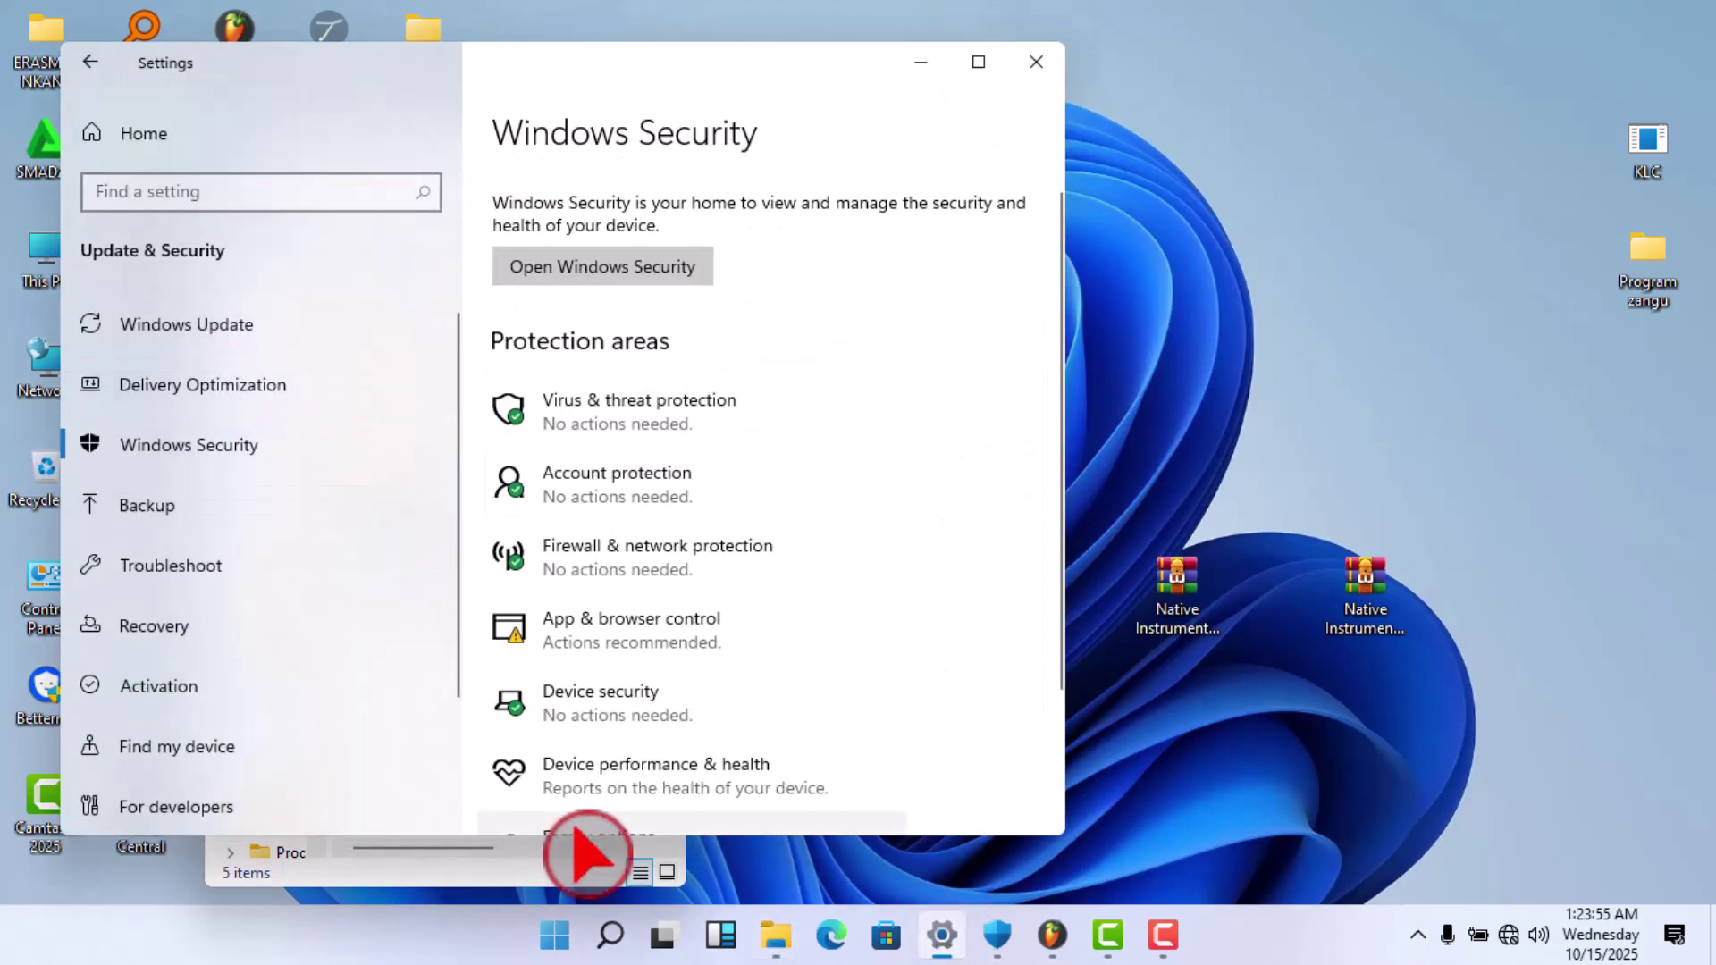
{"action": "left_click", "coordinate": [626, 425]}
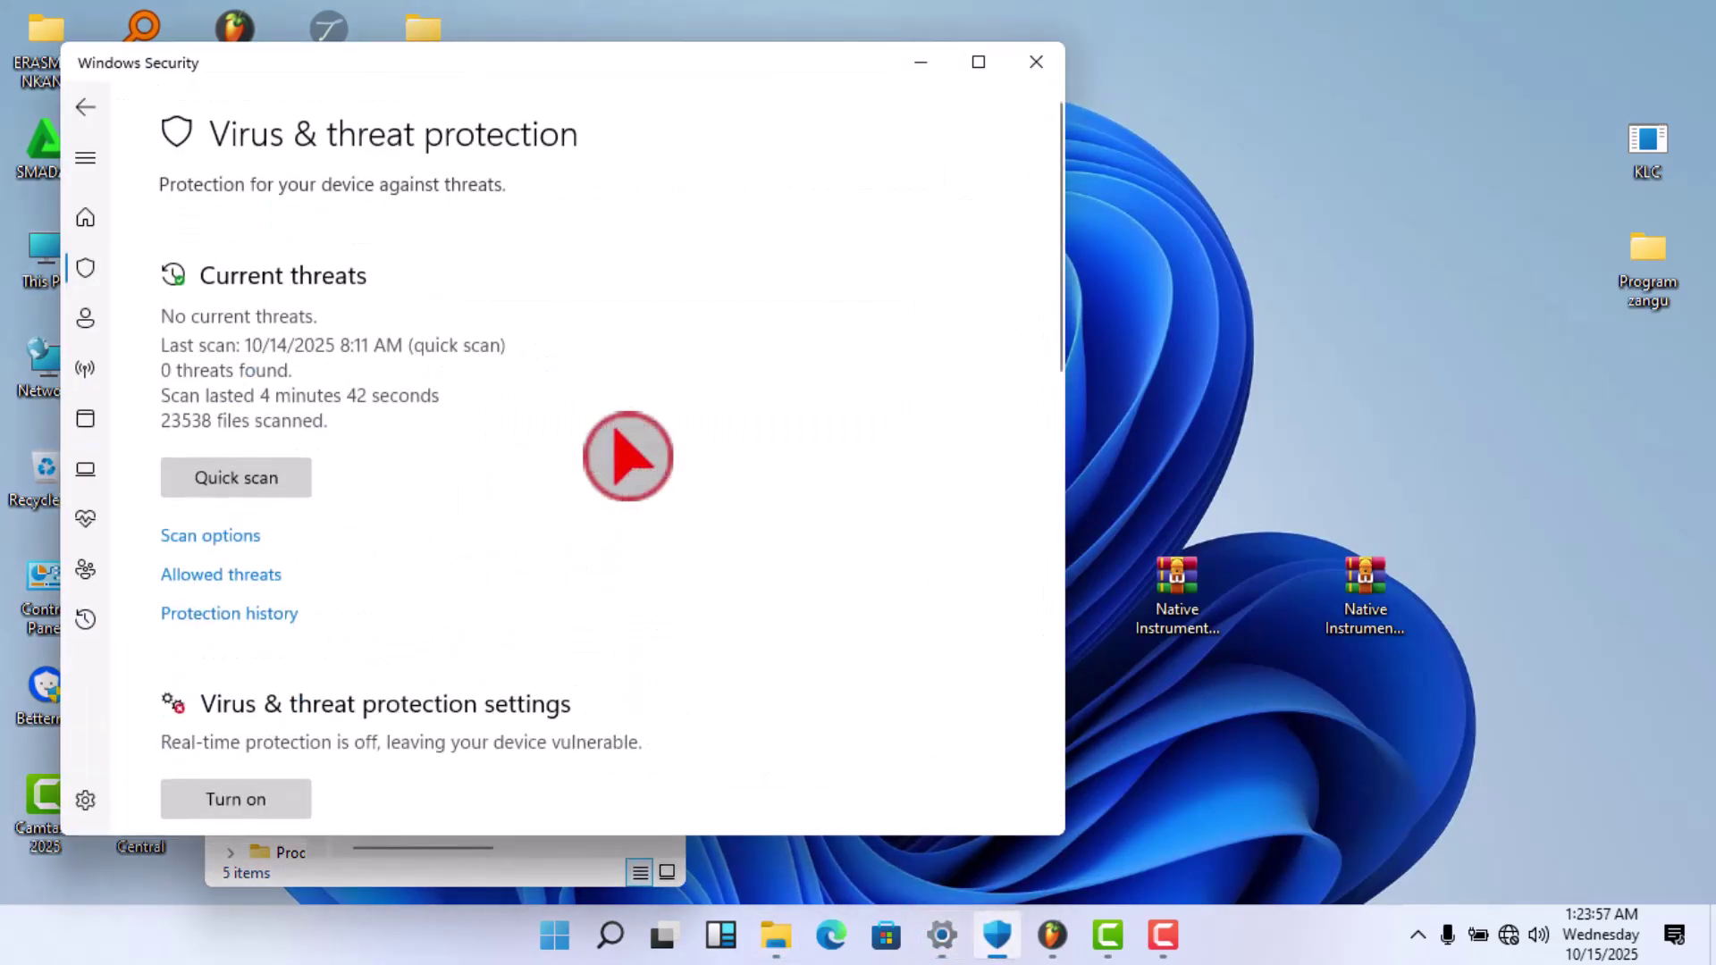
{"action": "scroll", "coordinate": [465, 648], "scroll_direction": "down", "scroll_amount": 5}
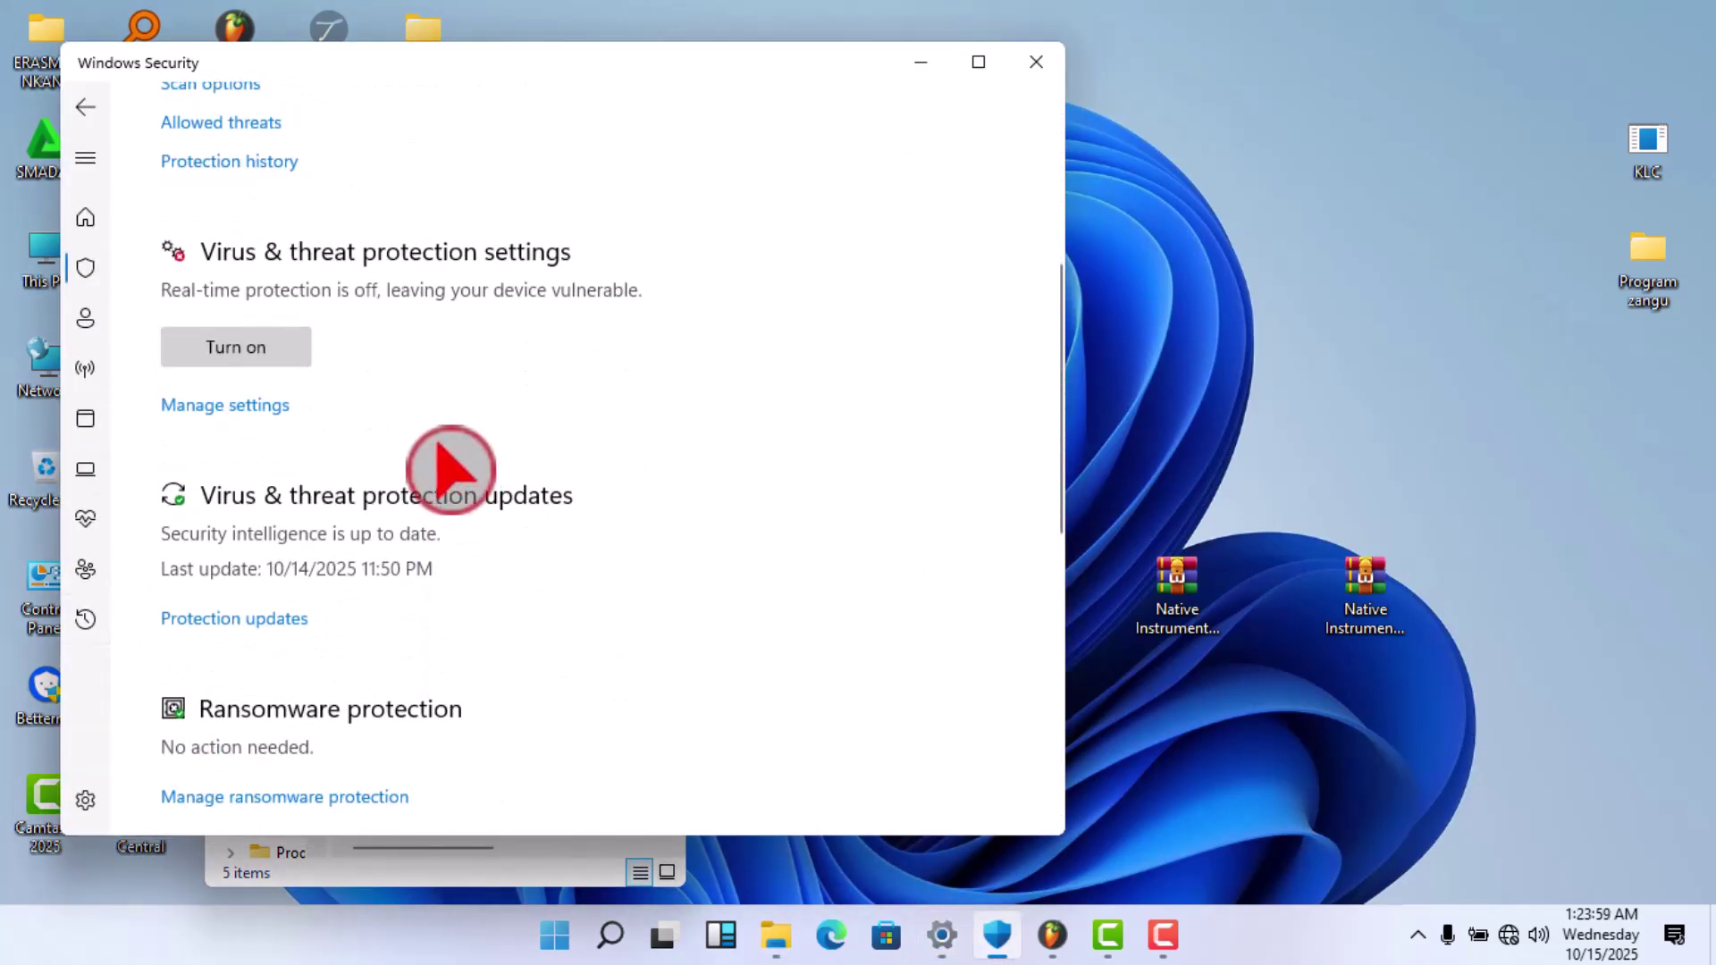
{"action": "left_click", "coordinate": [266, 406]}
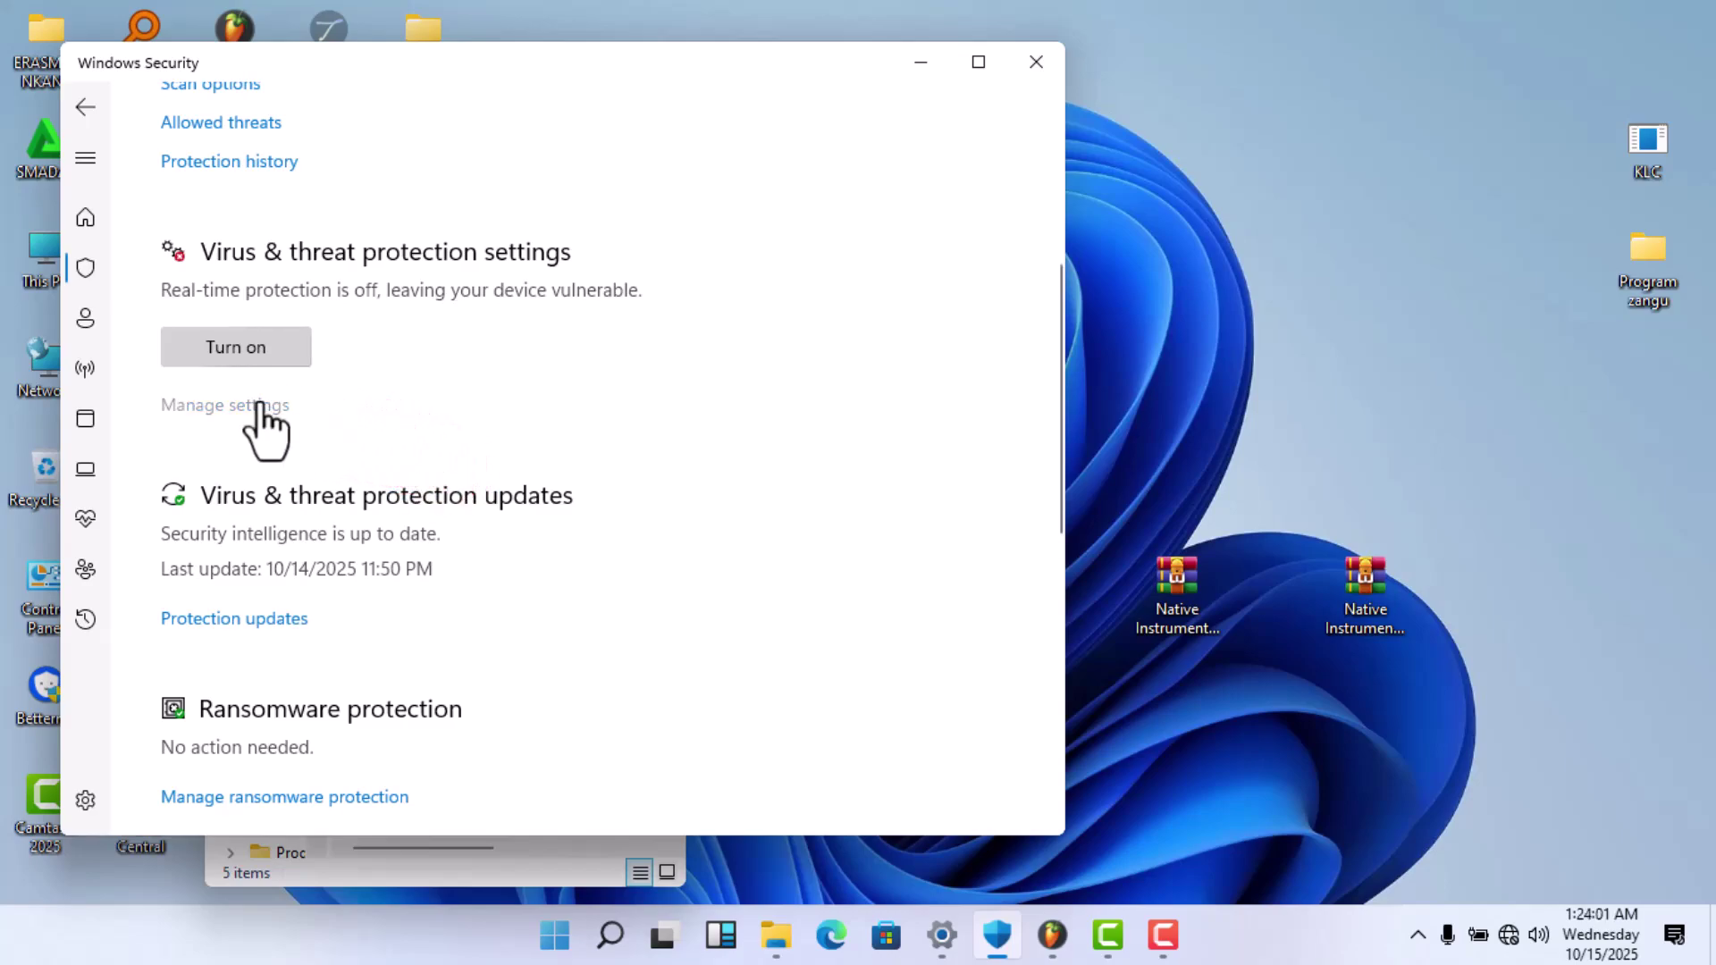
{"action": "scroll", "coordinate": [250, 479], "scroll_direction": "down", "scroll_amount": 4}
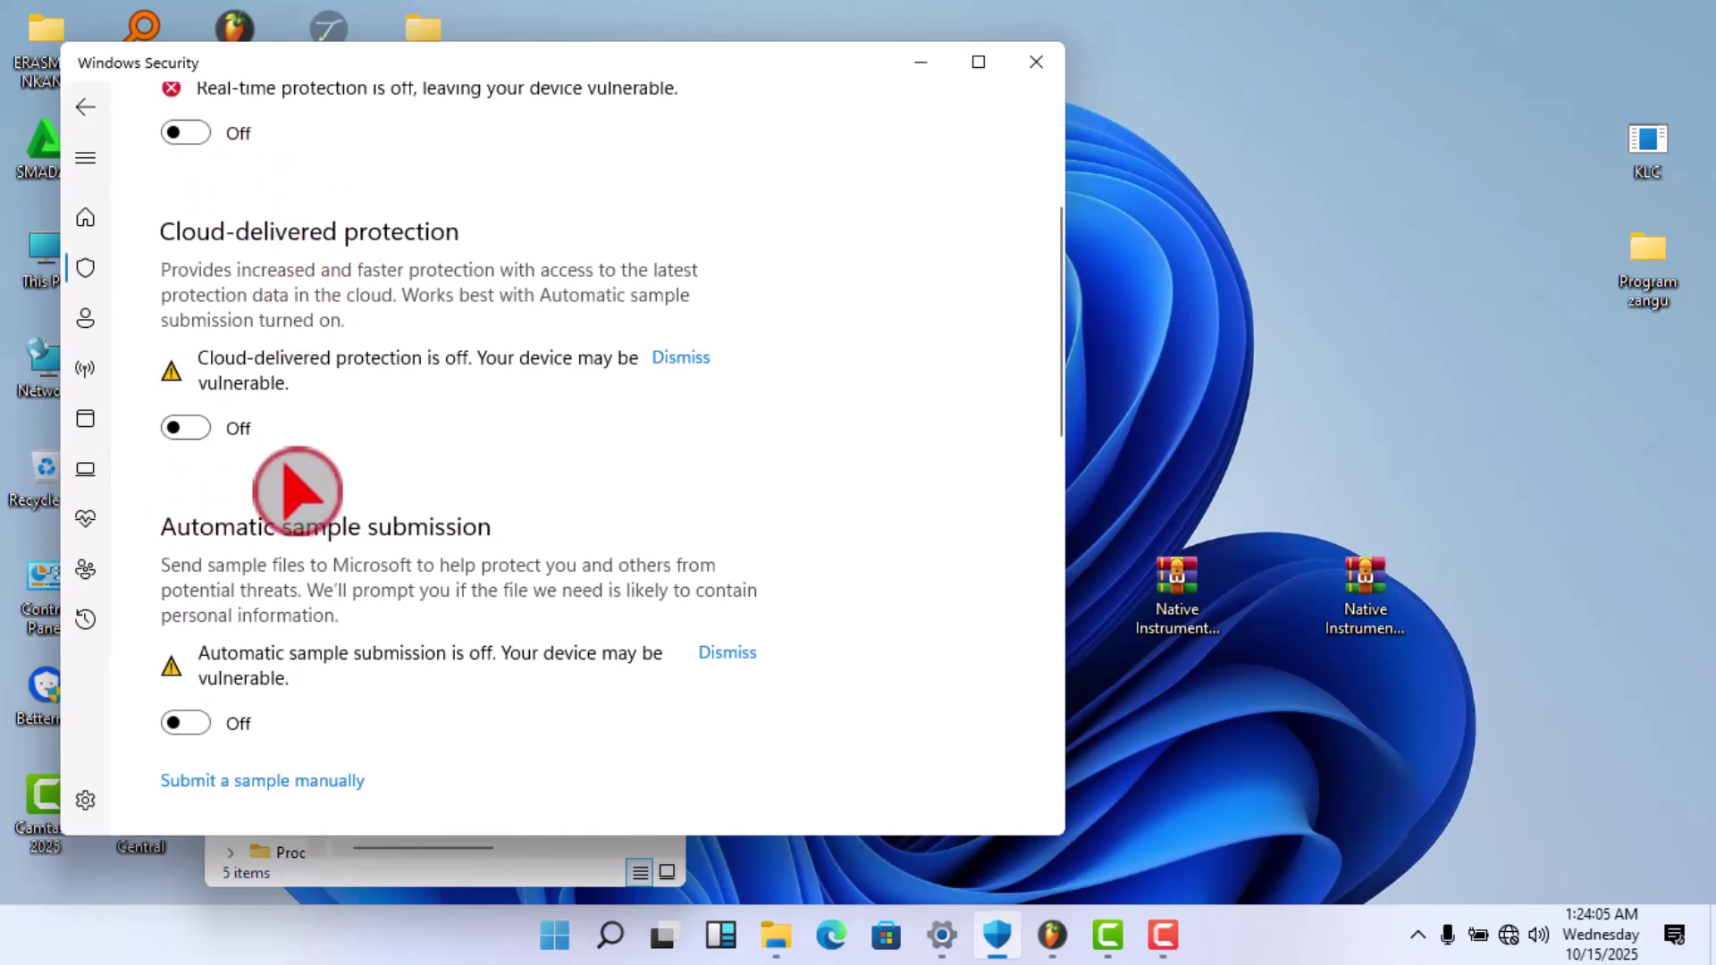
{"action": "scroll", "coordinate": [284, 476], "scroll_direction": "down", "scroll_amount": 5}
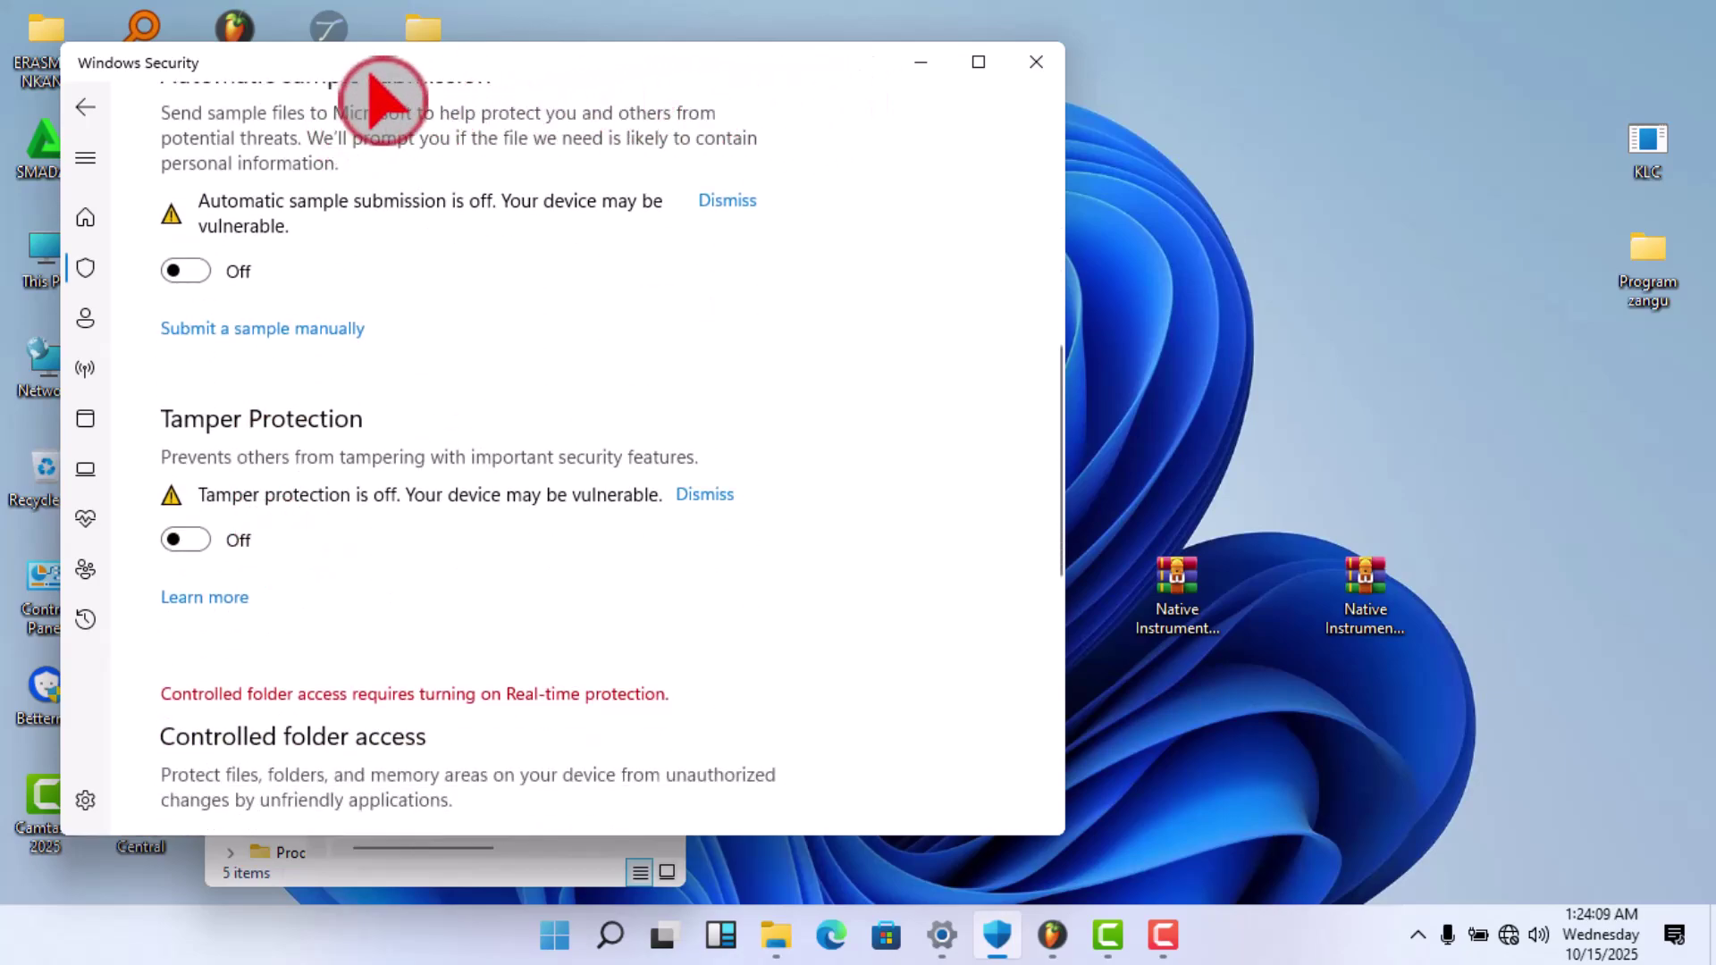
{"action": "left_click_drag", "start_coordinate": [372, 79], "coordinate": [389, 174]}
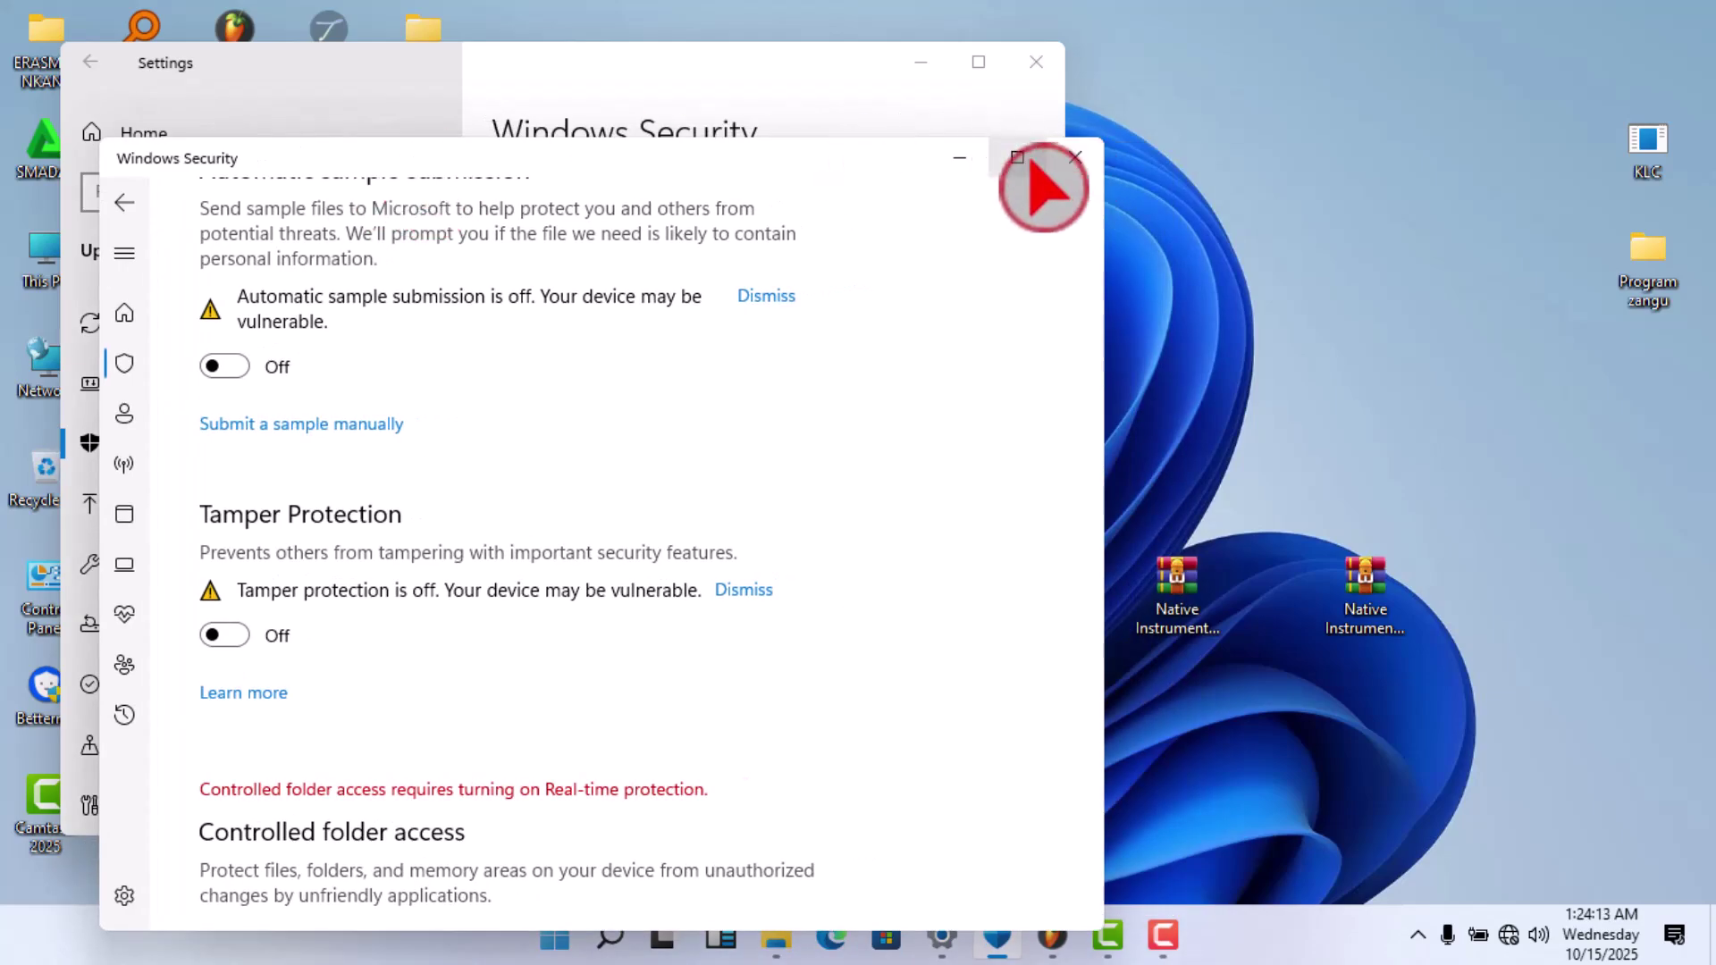
{"action": "left_click", "coordinate": [960, 158]}
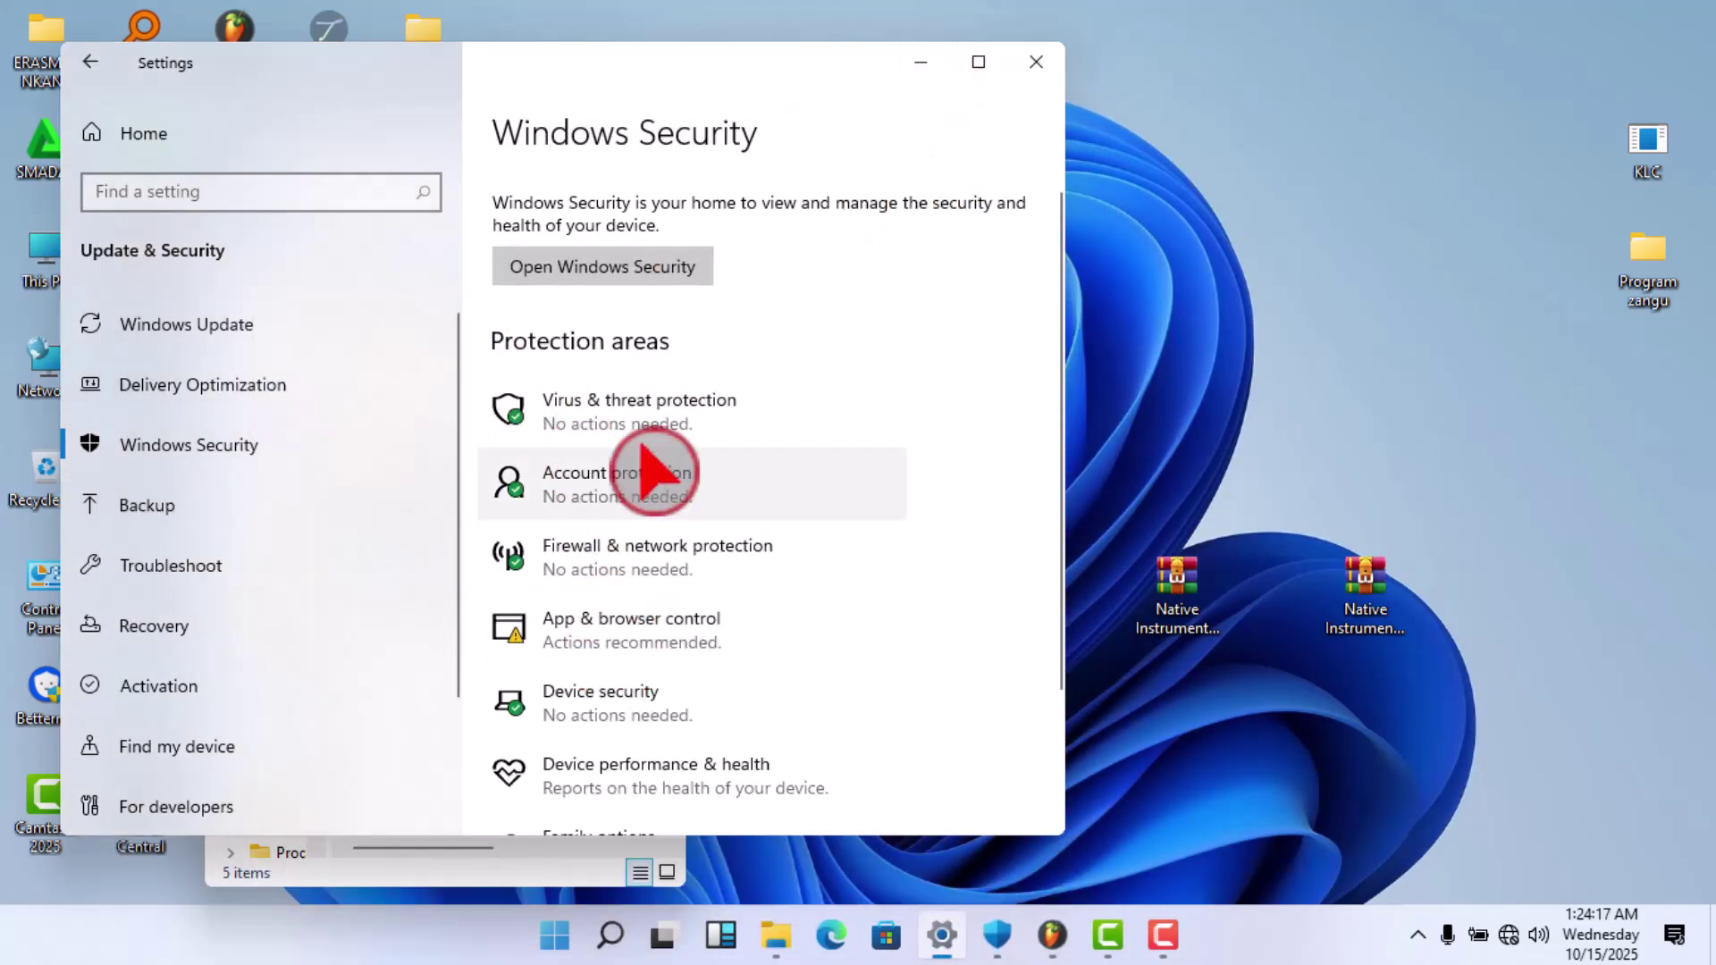
{"action": "left_click", "coordinate": [926, 66]}
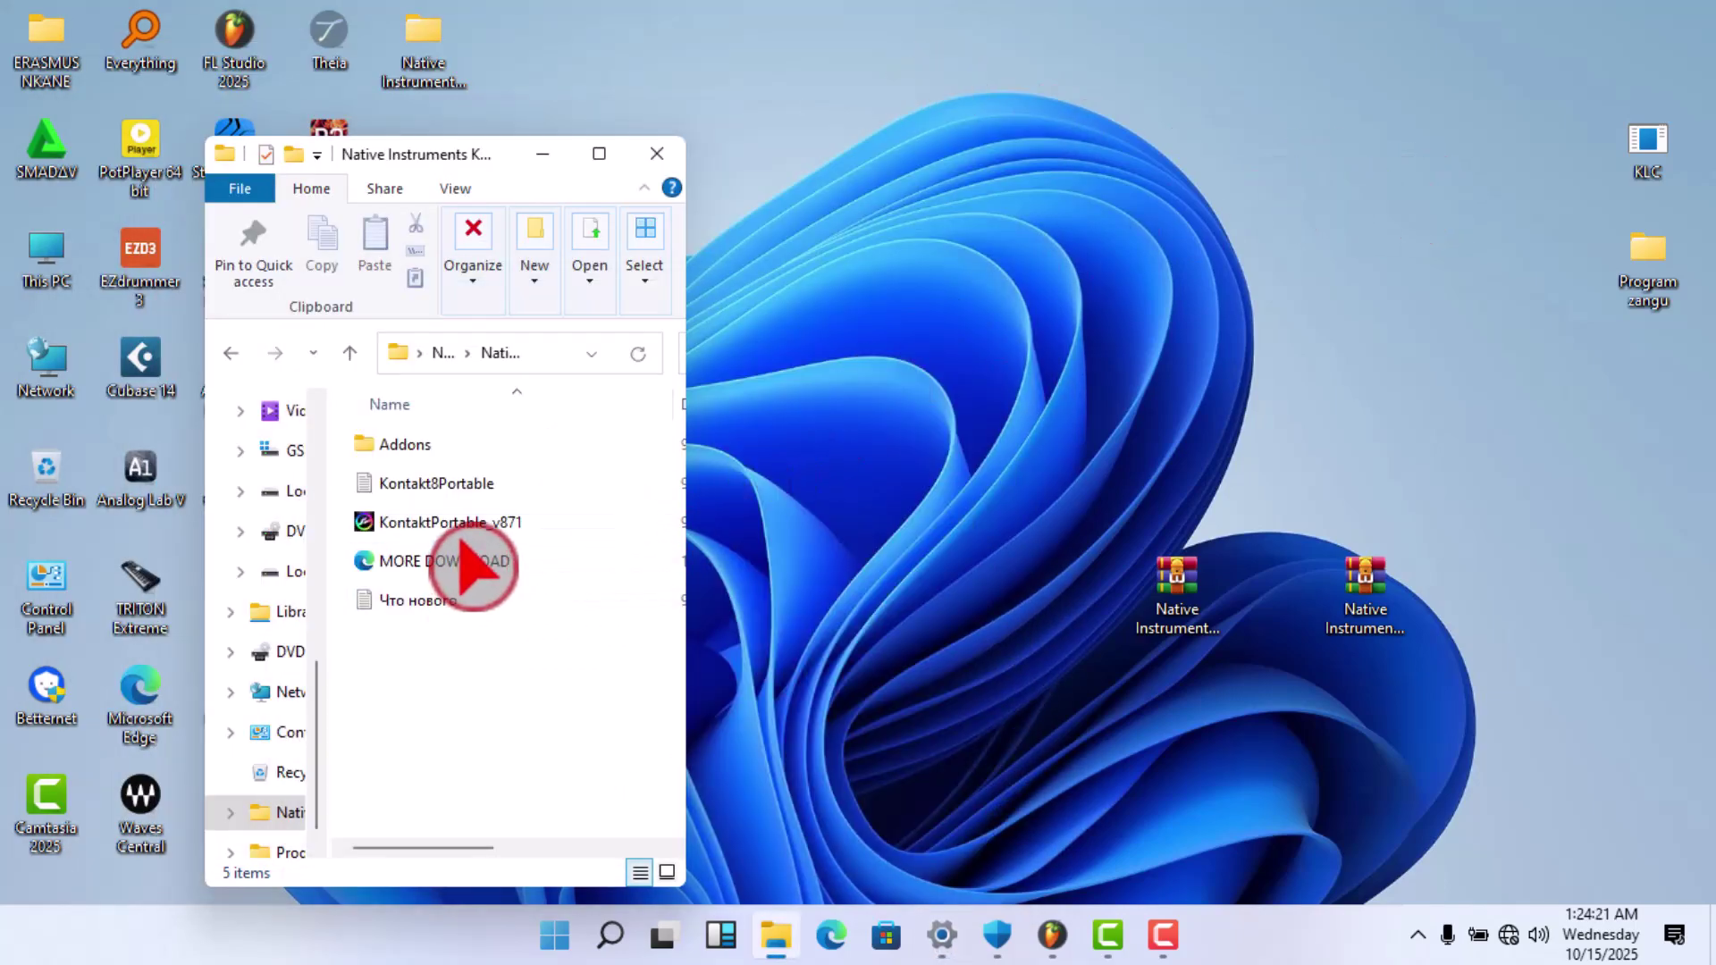
Bring up the context menu for the KontaktPortable_v871 file.
{"action": "mouse_move", "coordinate": [483, 154]}
{"action": "left_mouse_down"}
{"action": "mouse_move", "coordinate": [1017, 179]}
{"action": "mouse_move", "coordinate": [595, 195]}
{"action": "mouse_move", "coordinate": [502, 165]}
{"action": "mouse_move", "coordinate": [770, 126]}
{"action": "mouse_move", "coordinate": [597, 158]}
{"action": "mouse_move", "coordinate": [474, 148]}
{"action": "left_mouse_up"}
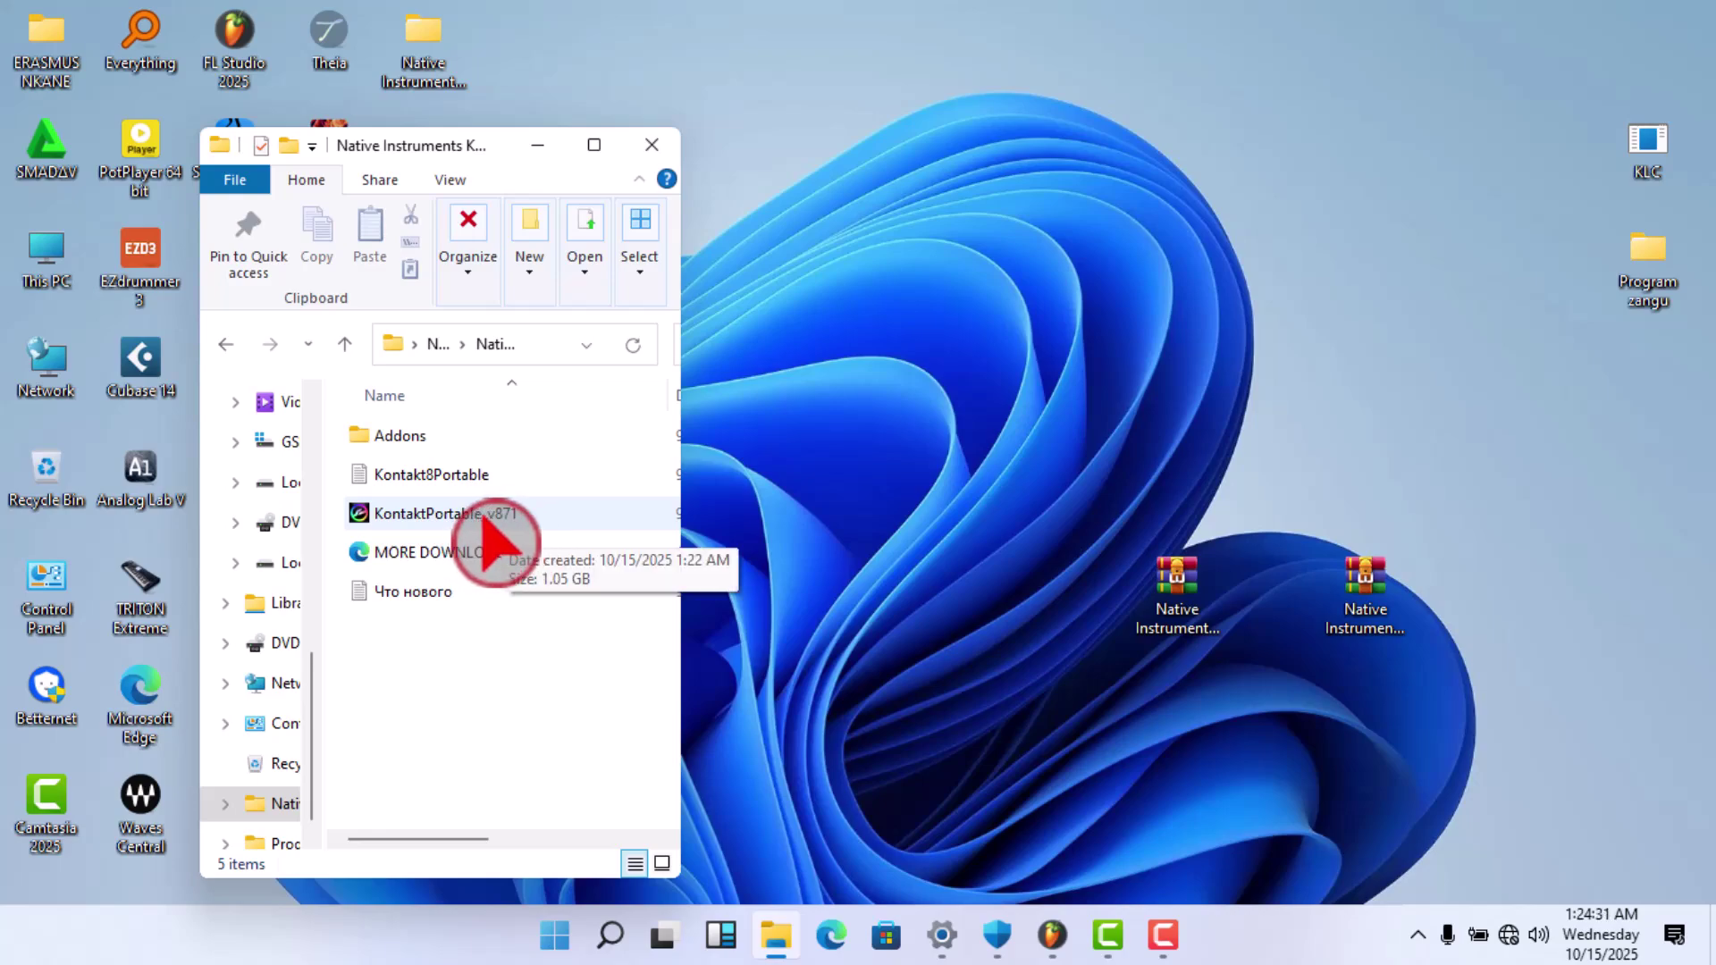
{"action": "right_click", "coordinate": [484, 517]}
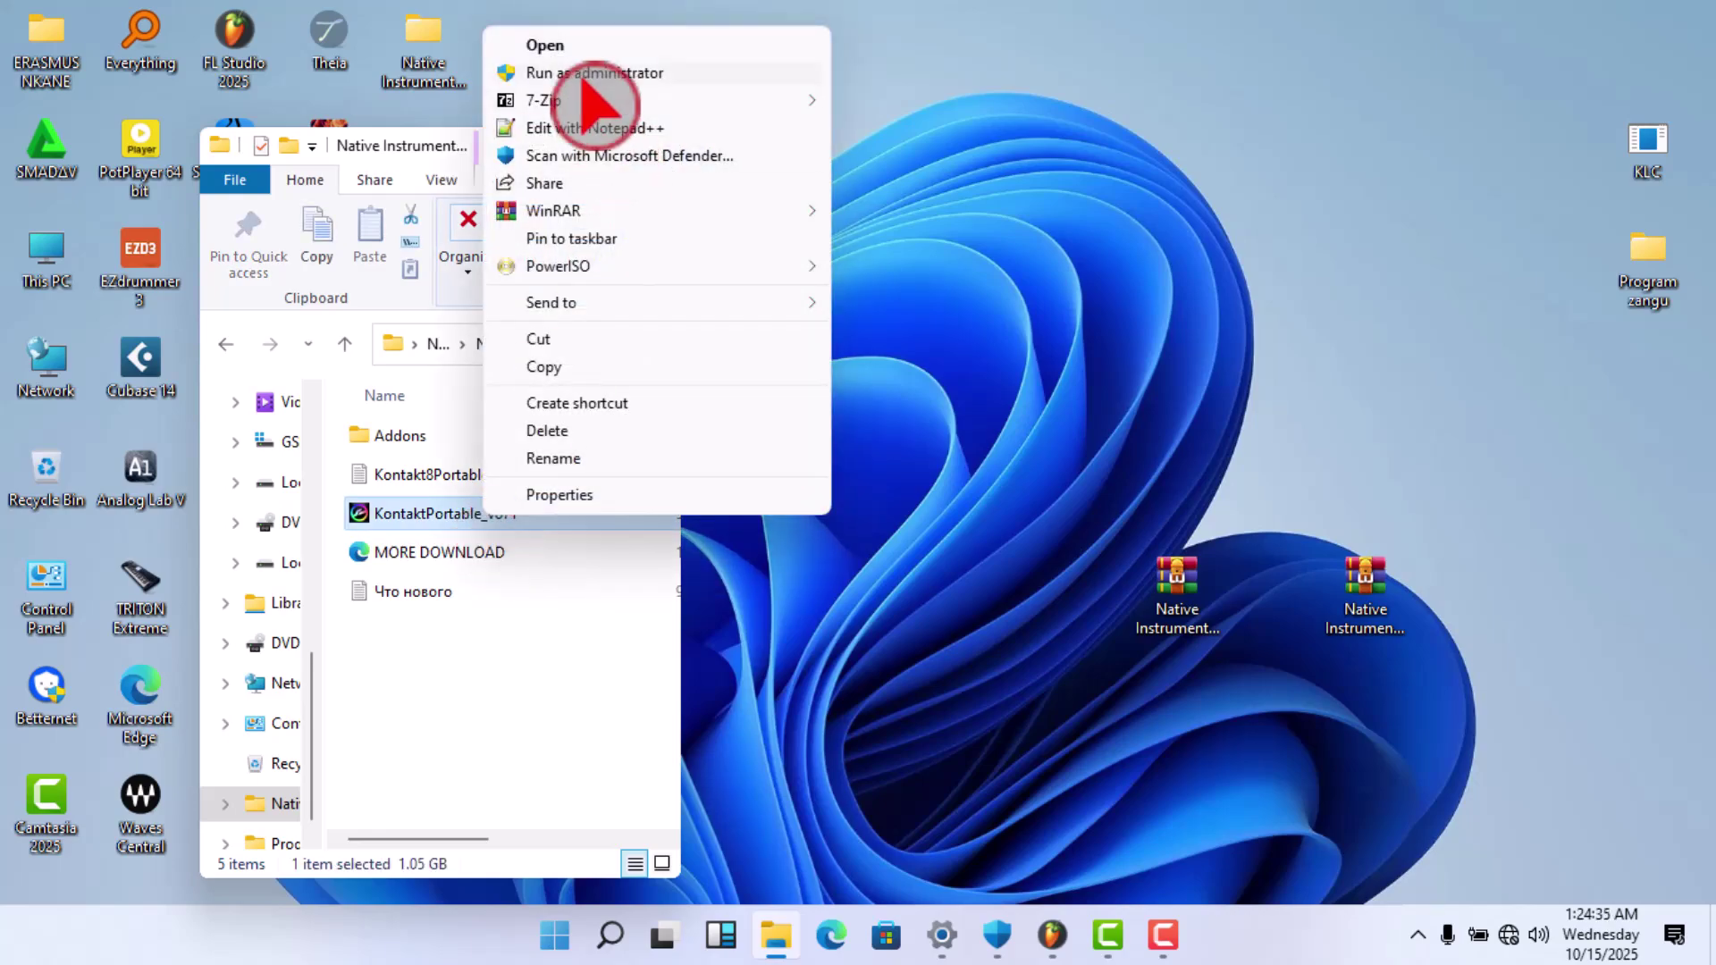
Run KontaktPortable_v871 as administrator and extract it into the default destination folder.
{"action": "left_click", "coordinate": [596, 75]}
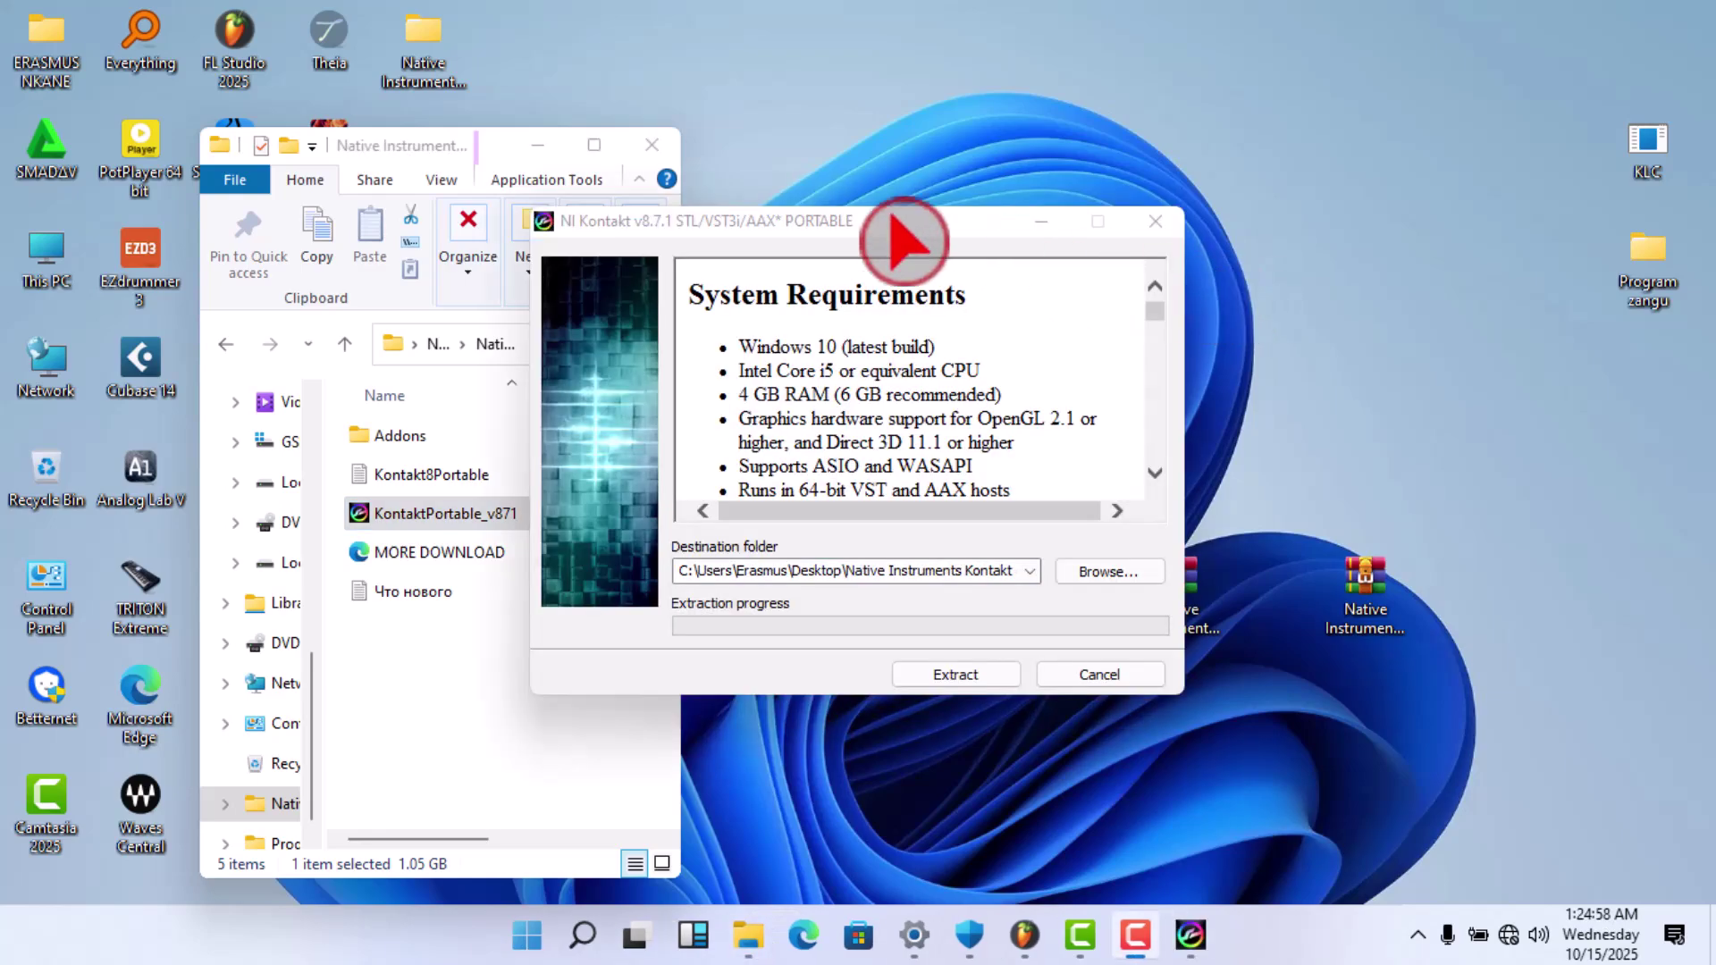
{"action": "left_click_drag", "start_coordinate": [645, 234], "coordinate": [410, 317]}
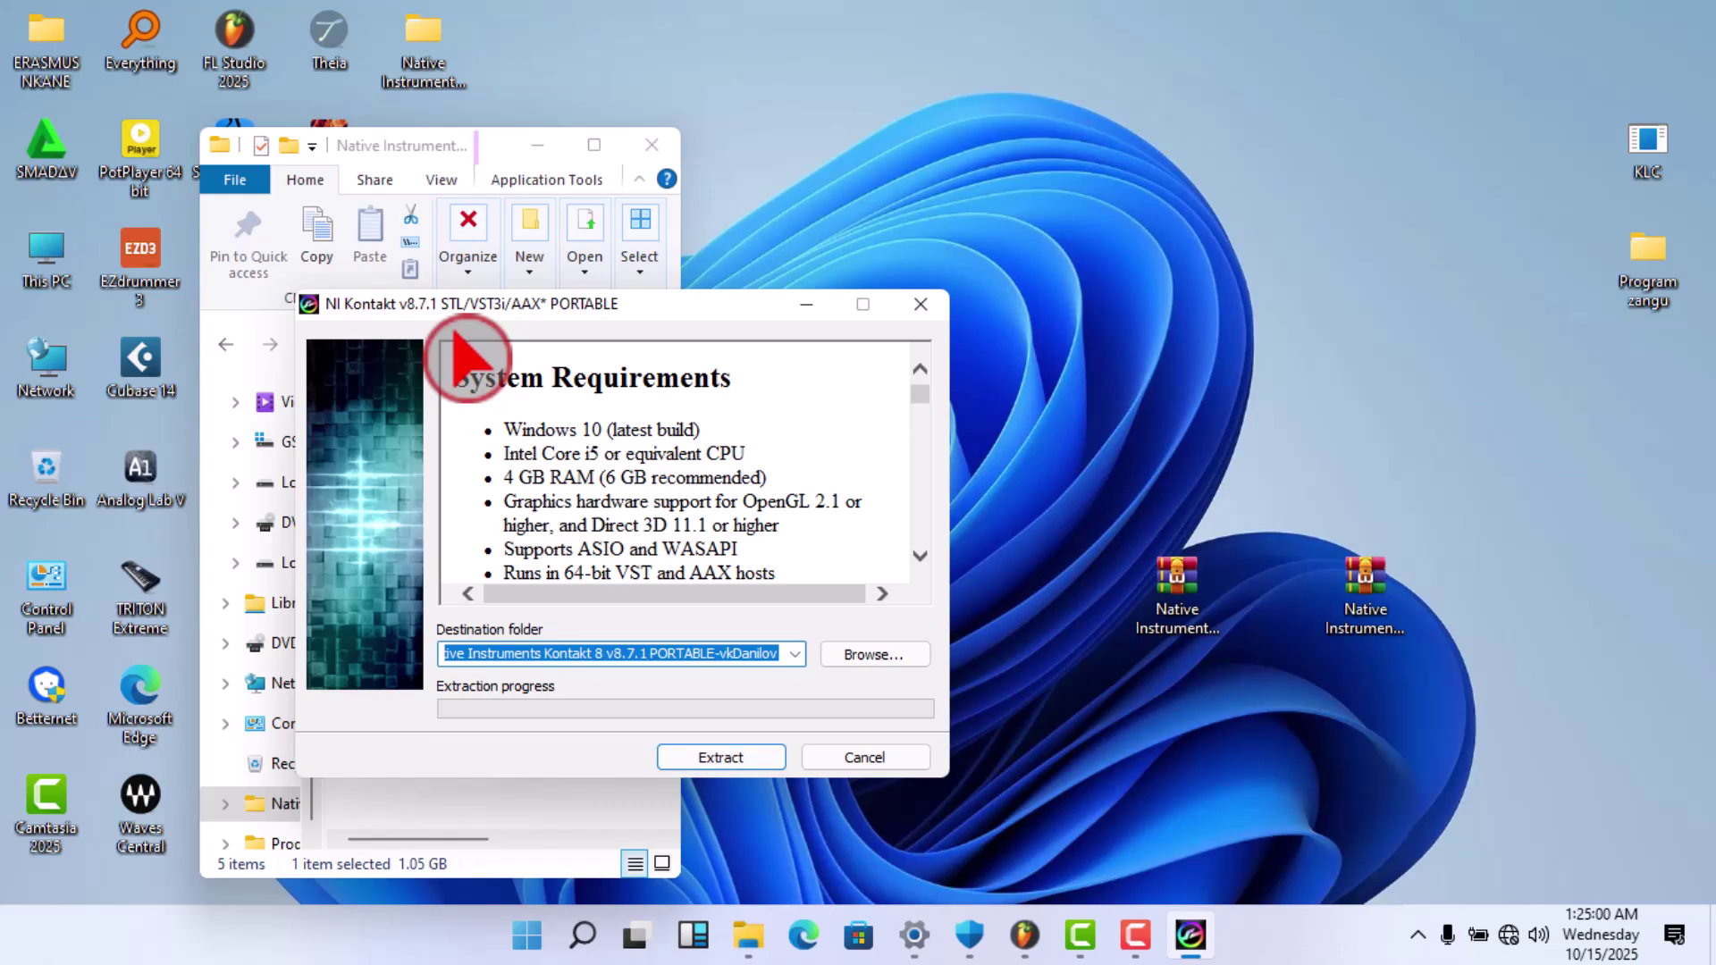
{"action": "left_click", "coordinate": [720, 759]}
{"action": "left_click_drag", "start_coordinate": [565, 308], "coordinate": [1118, 355]}
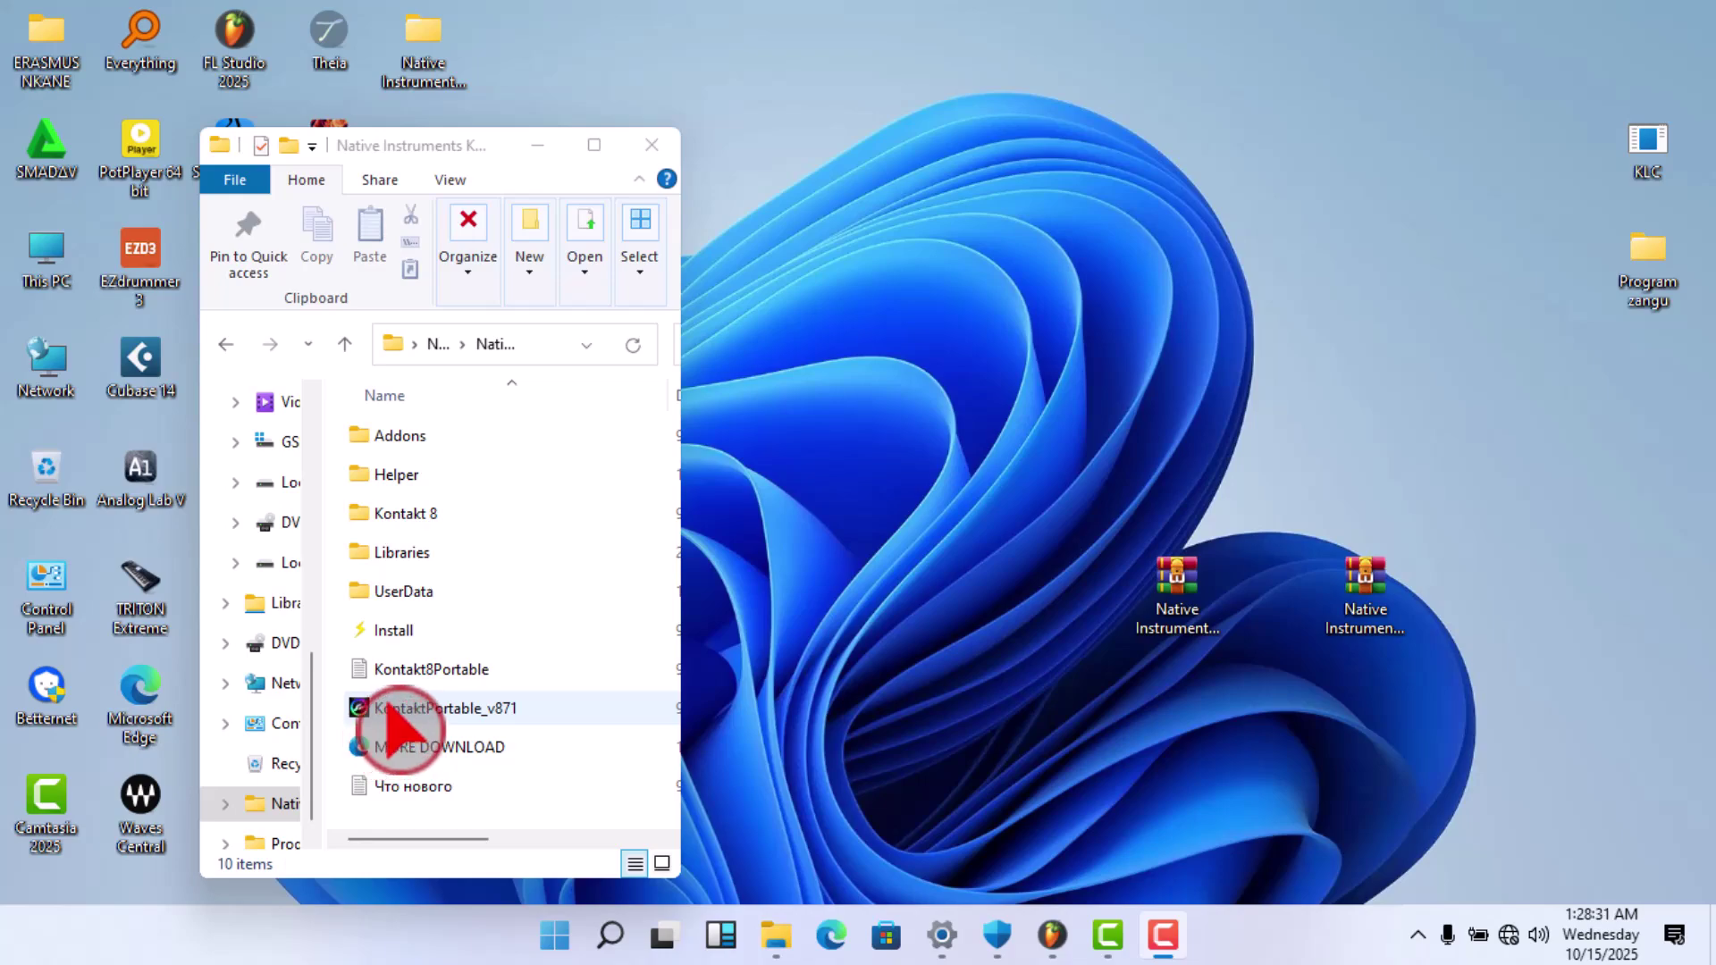
{"action": "left_click", "coordinate": [440, 713]}
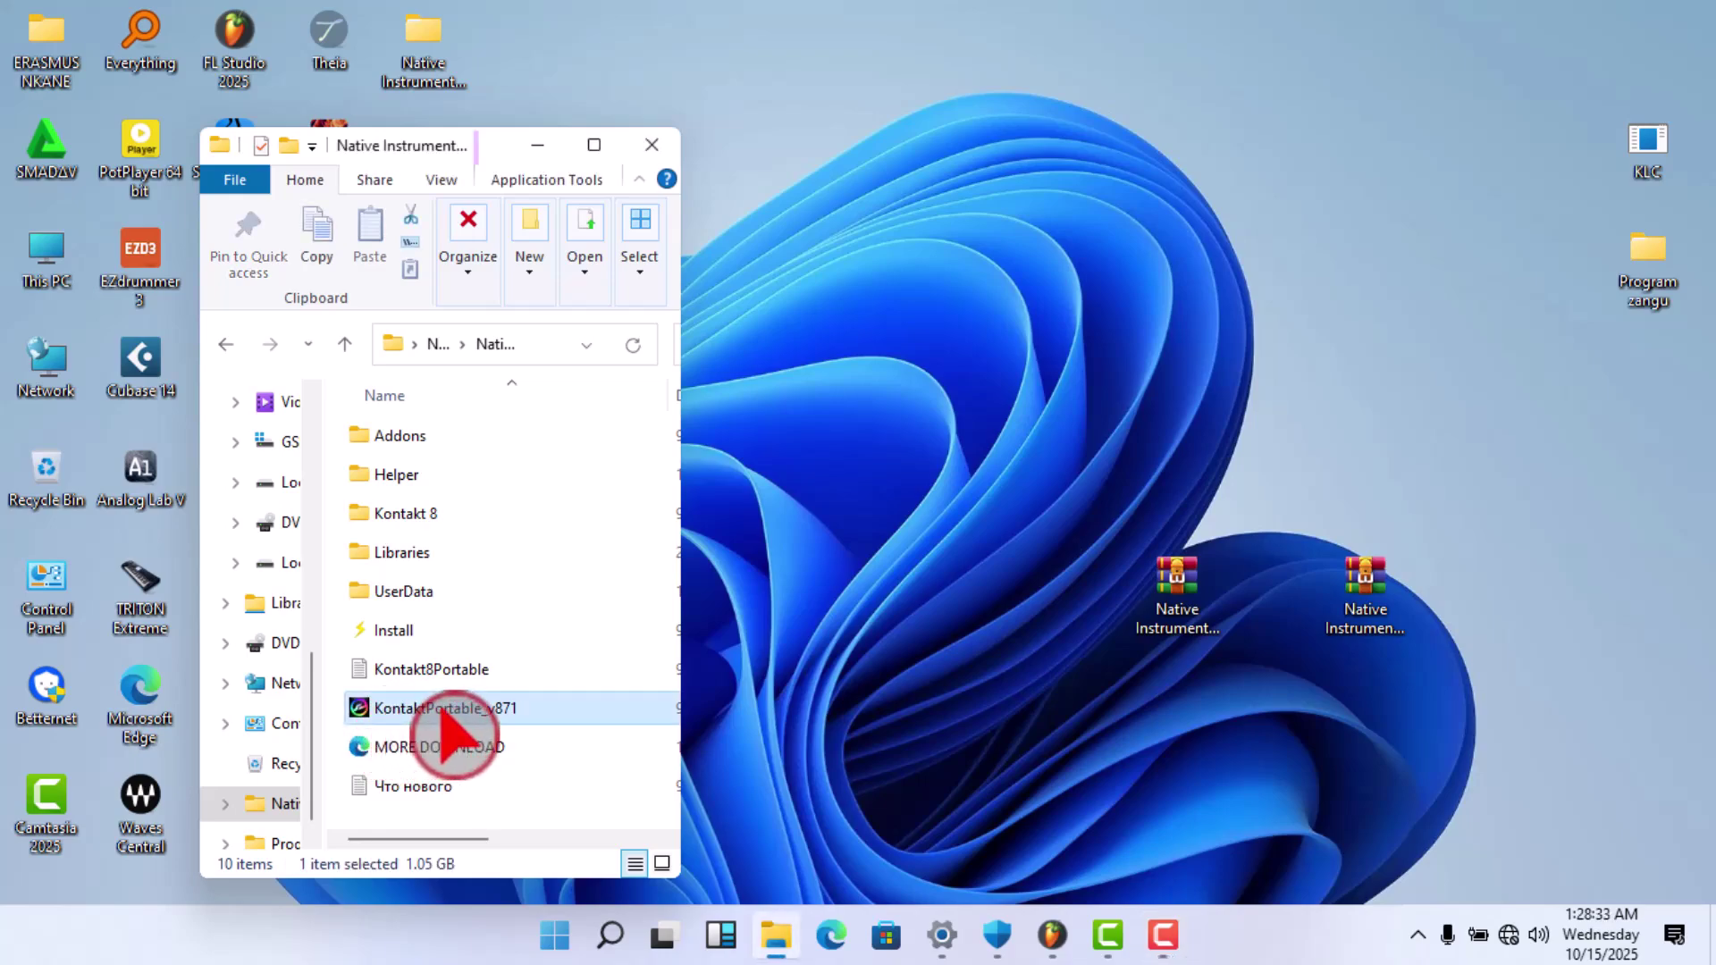
{"action": "double_click", "coordinate": [429, 436]}
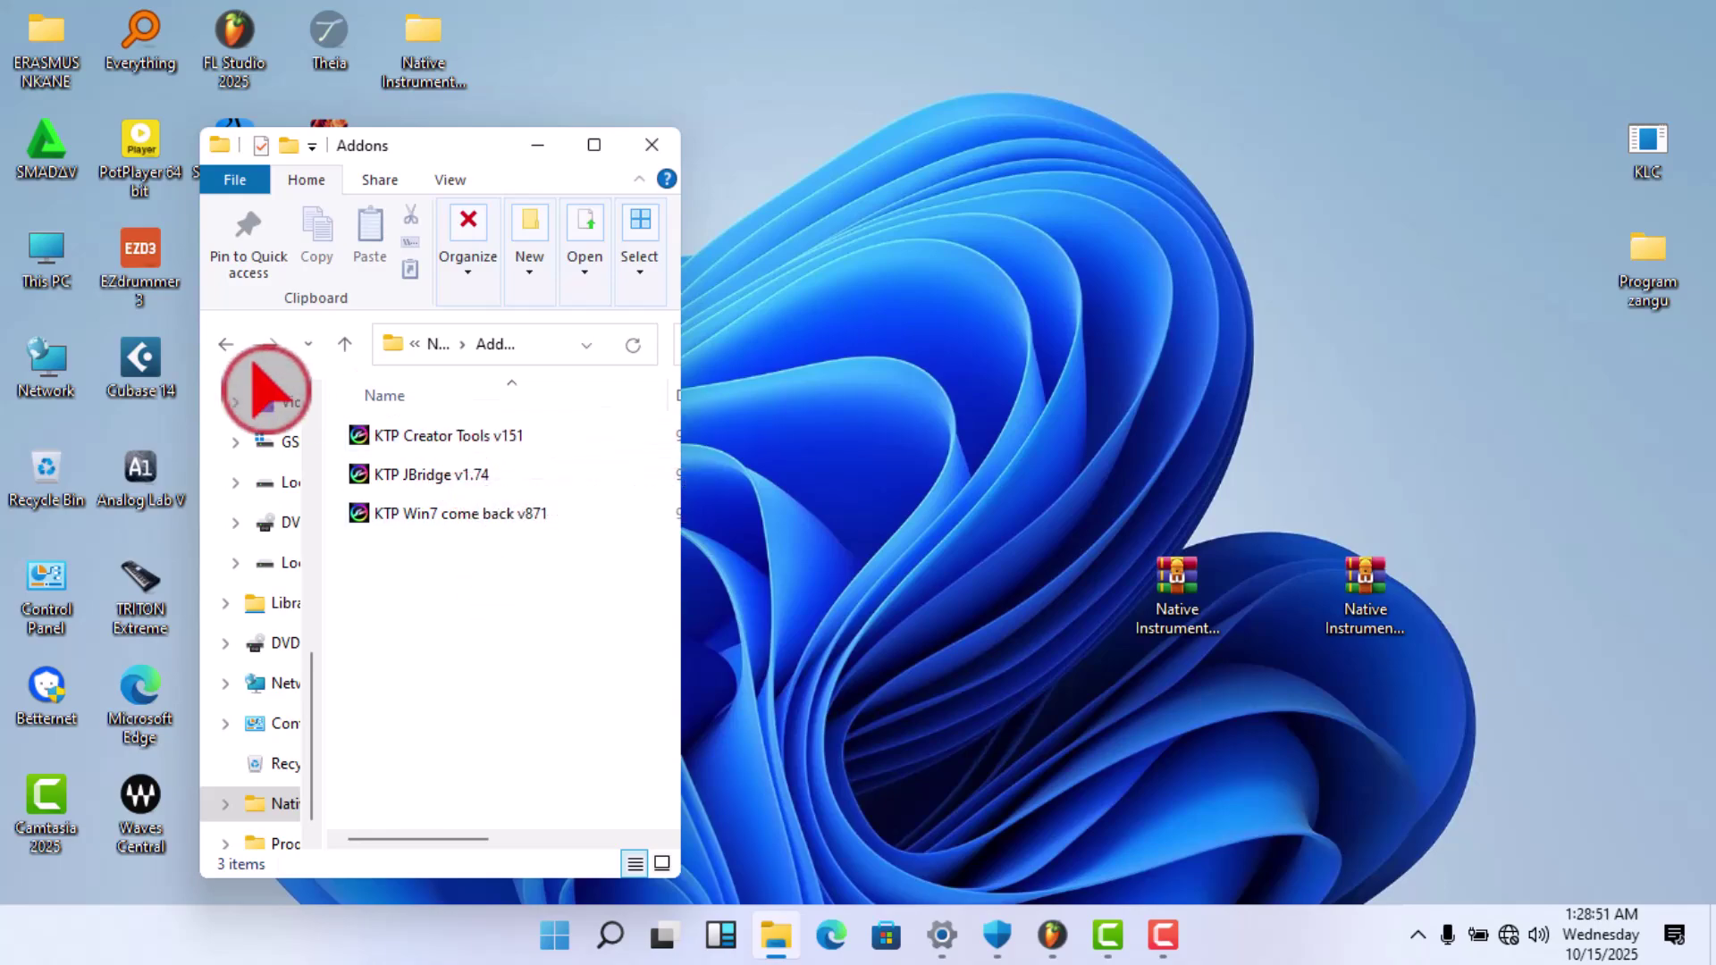
{"action": "left_click", "coordinate": [227, 344]}
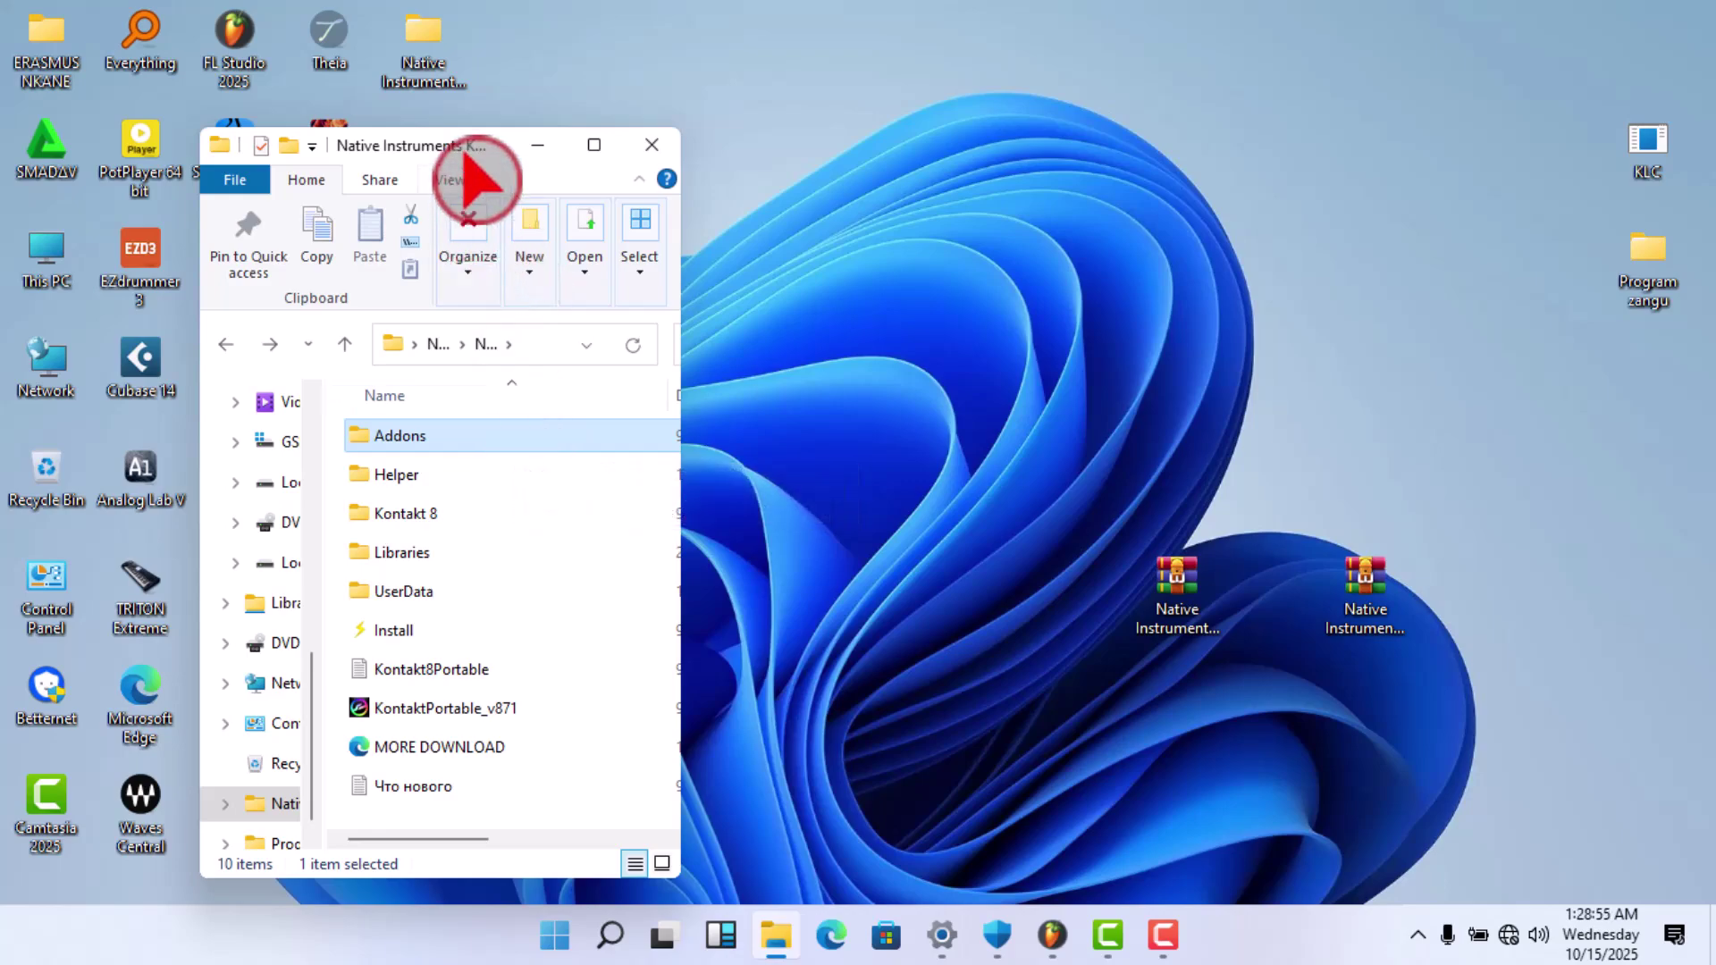
{"action": "mouse_move", "coordinate": [456, 154]}
{"action": "left_mouse_down"}
{"action": "mouse_move", "coordinate": [655, 147]}
{"action": "mouse_move", "coordinate": [452, 169]}
{"action": "left_mouse_up"}
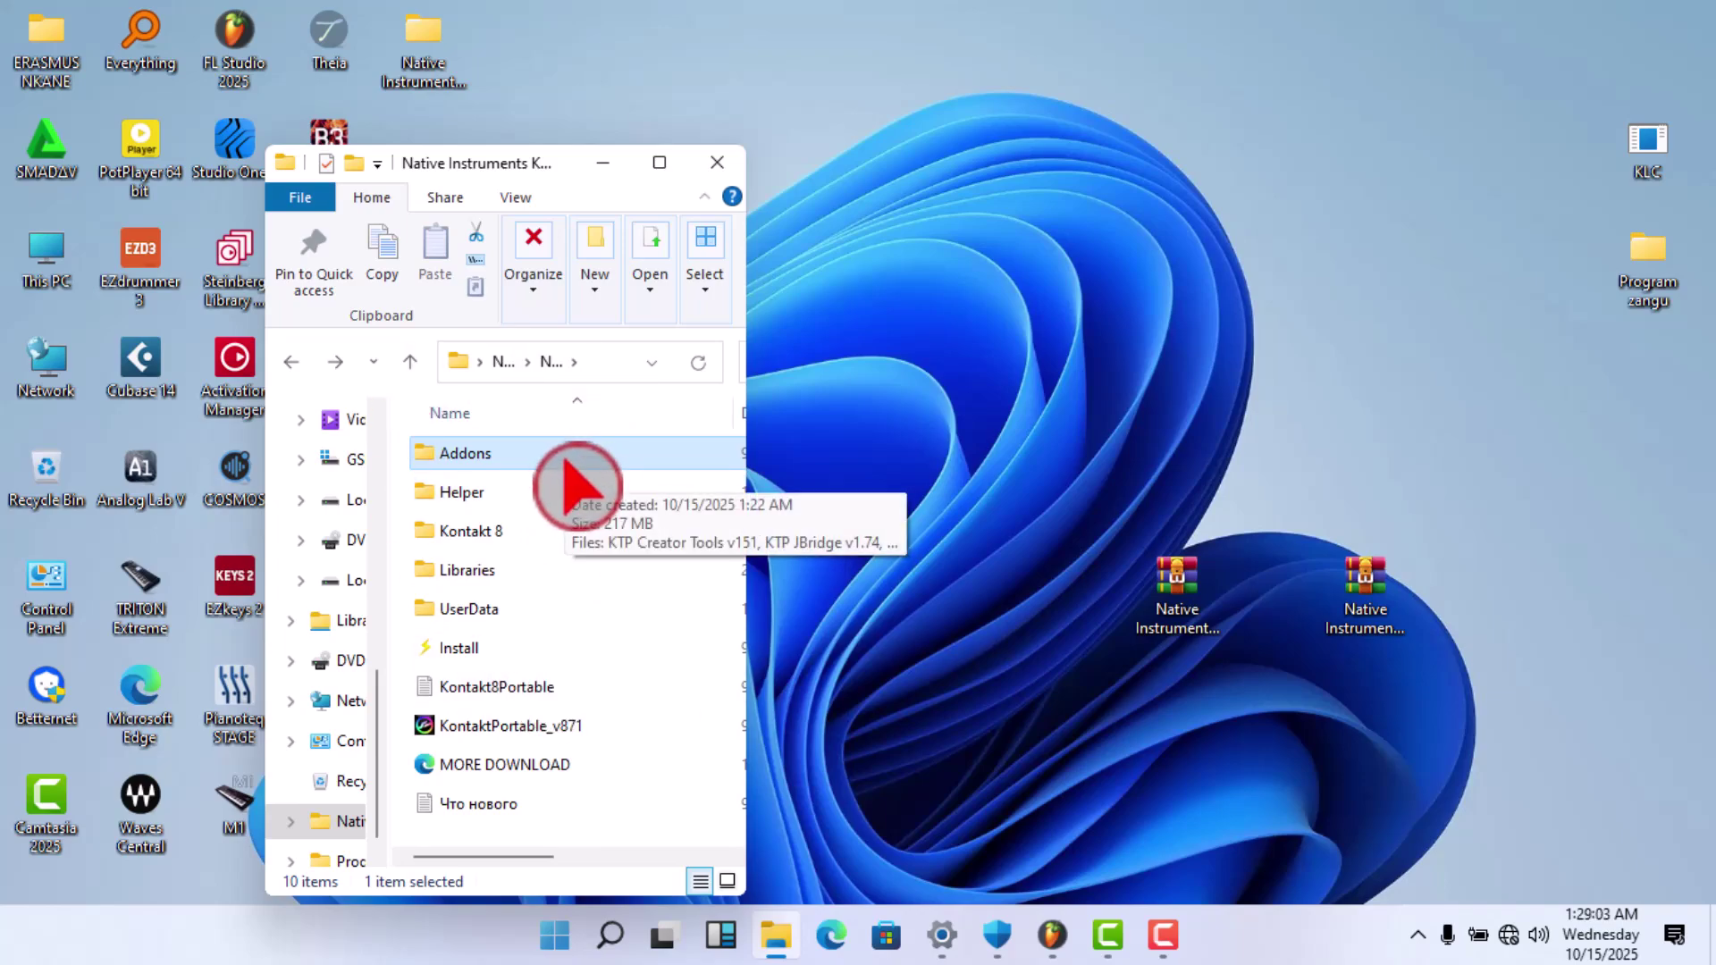
Delete the Addons folder and the KontaktPortable_v871 installer from the Kontakt folder.
{"action": "right_click", "coordinate": [572, 464]}
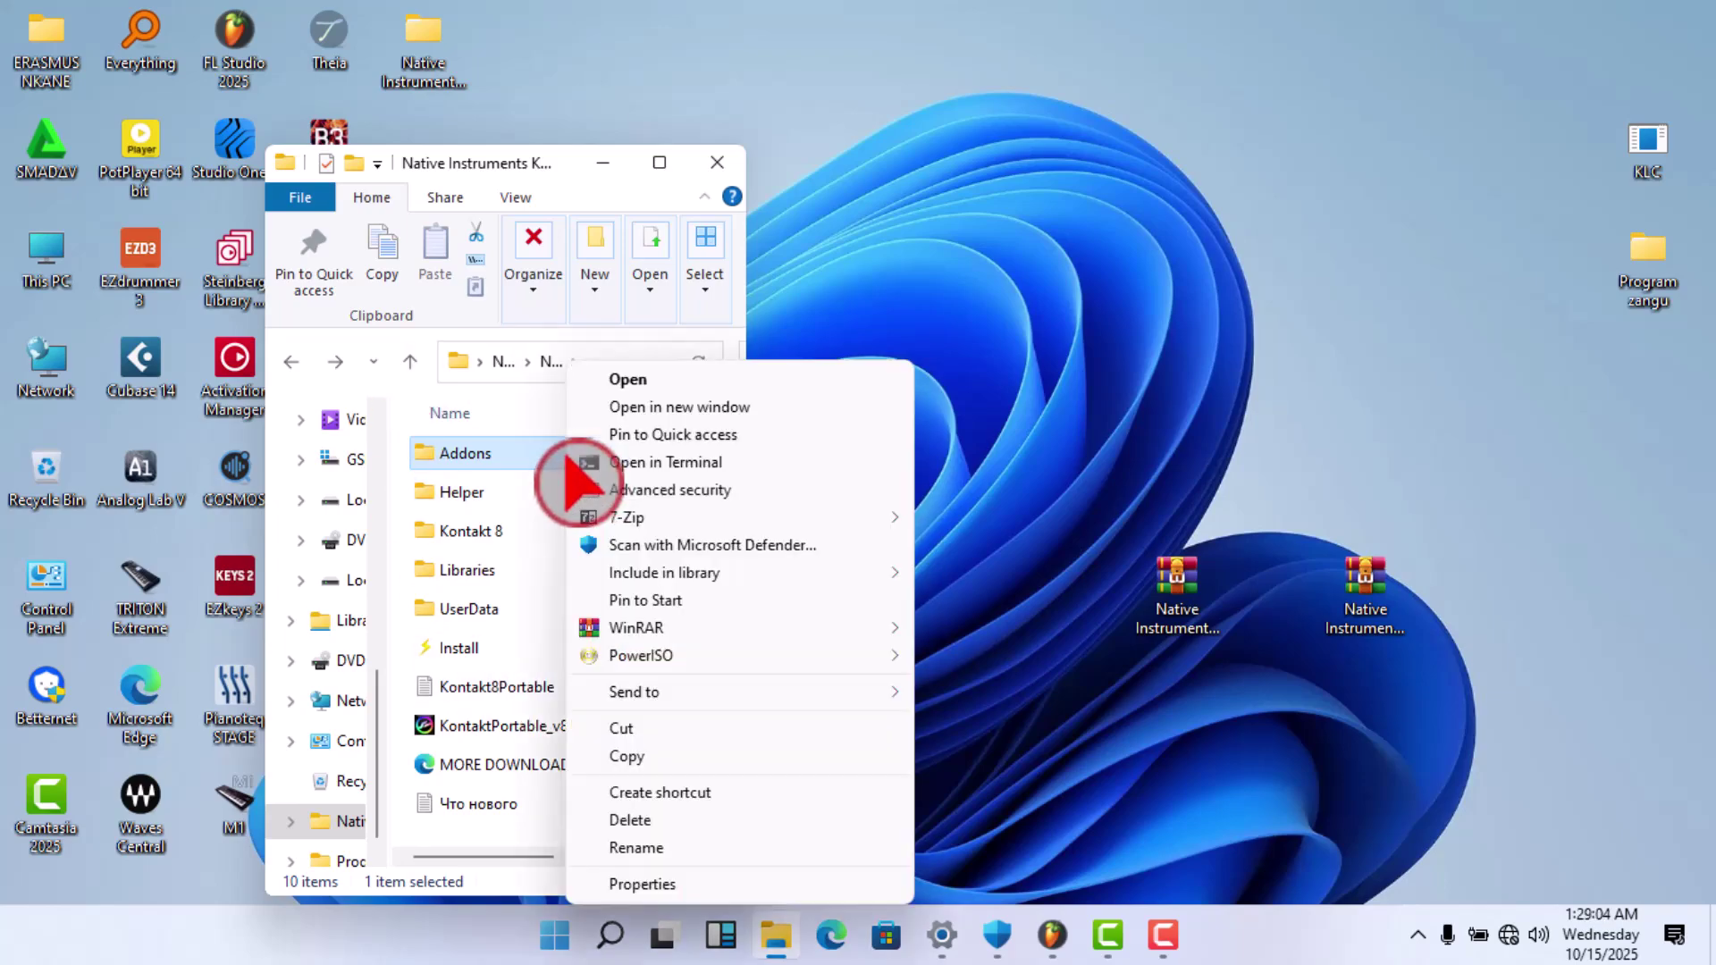
{"action": "left_click", "coordinate": [650, 822]}
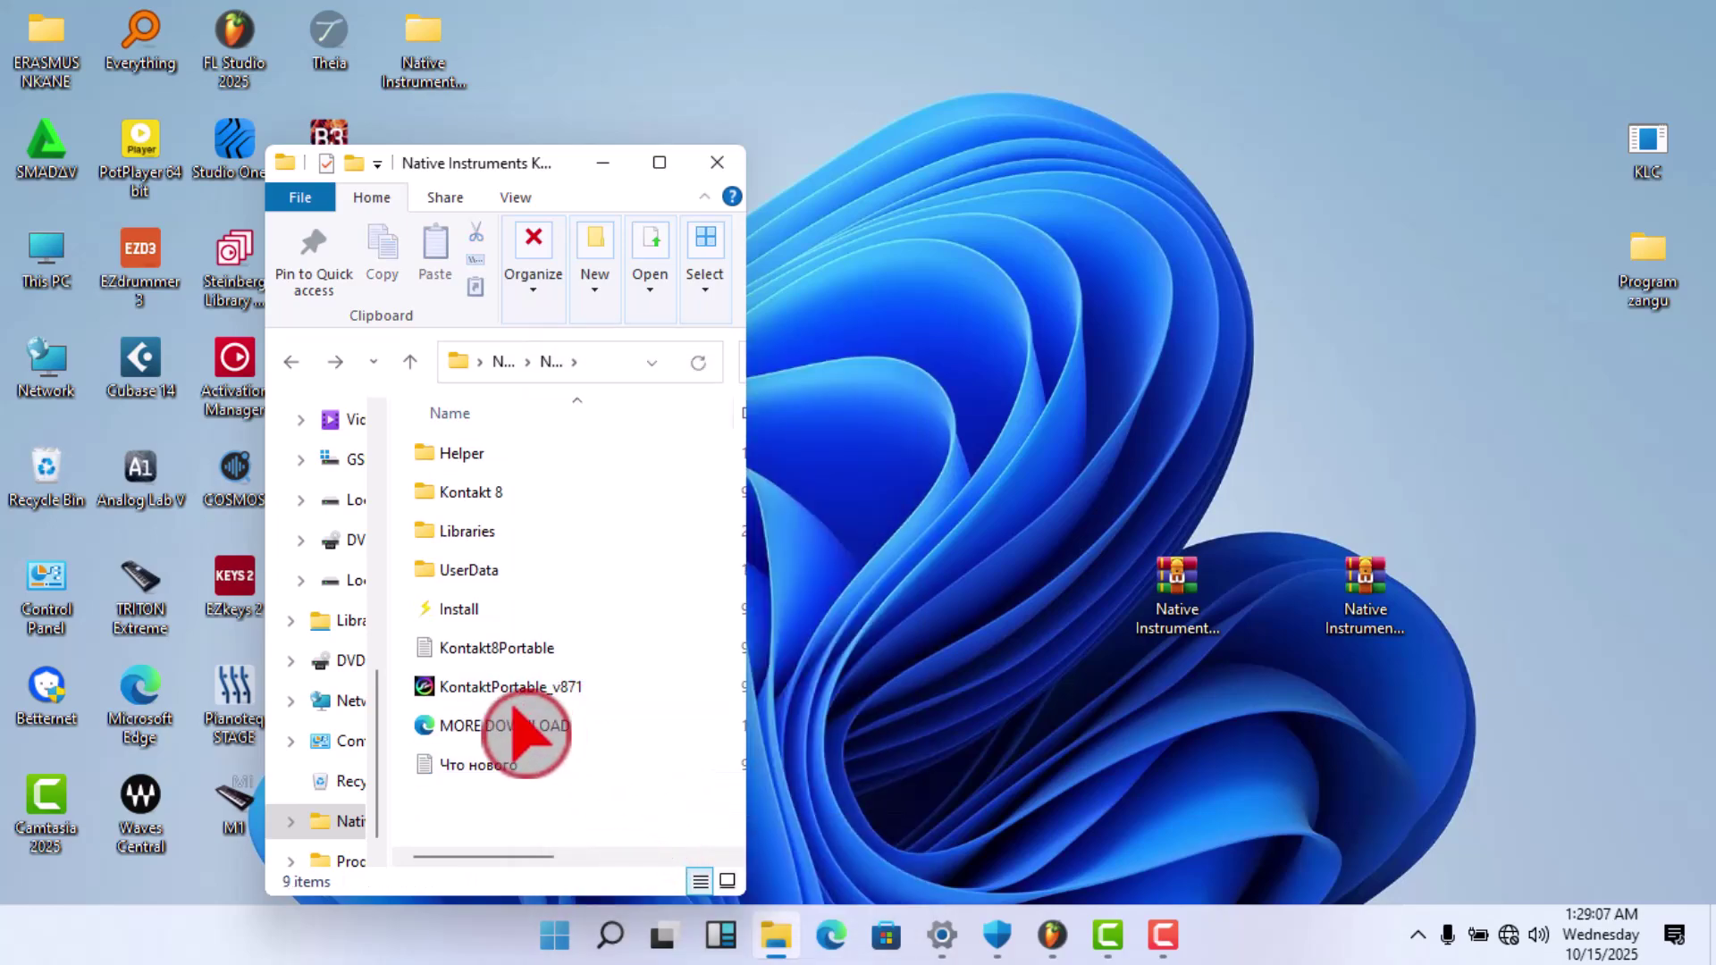
{"action": "left_click", "coordinate": [498, 690]}
{"action": "right_click", "coordinate": [500, 690]}
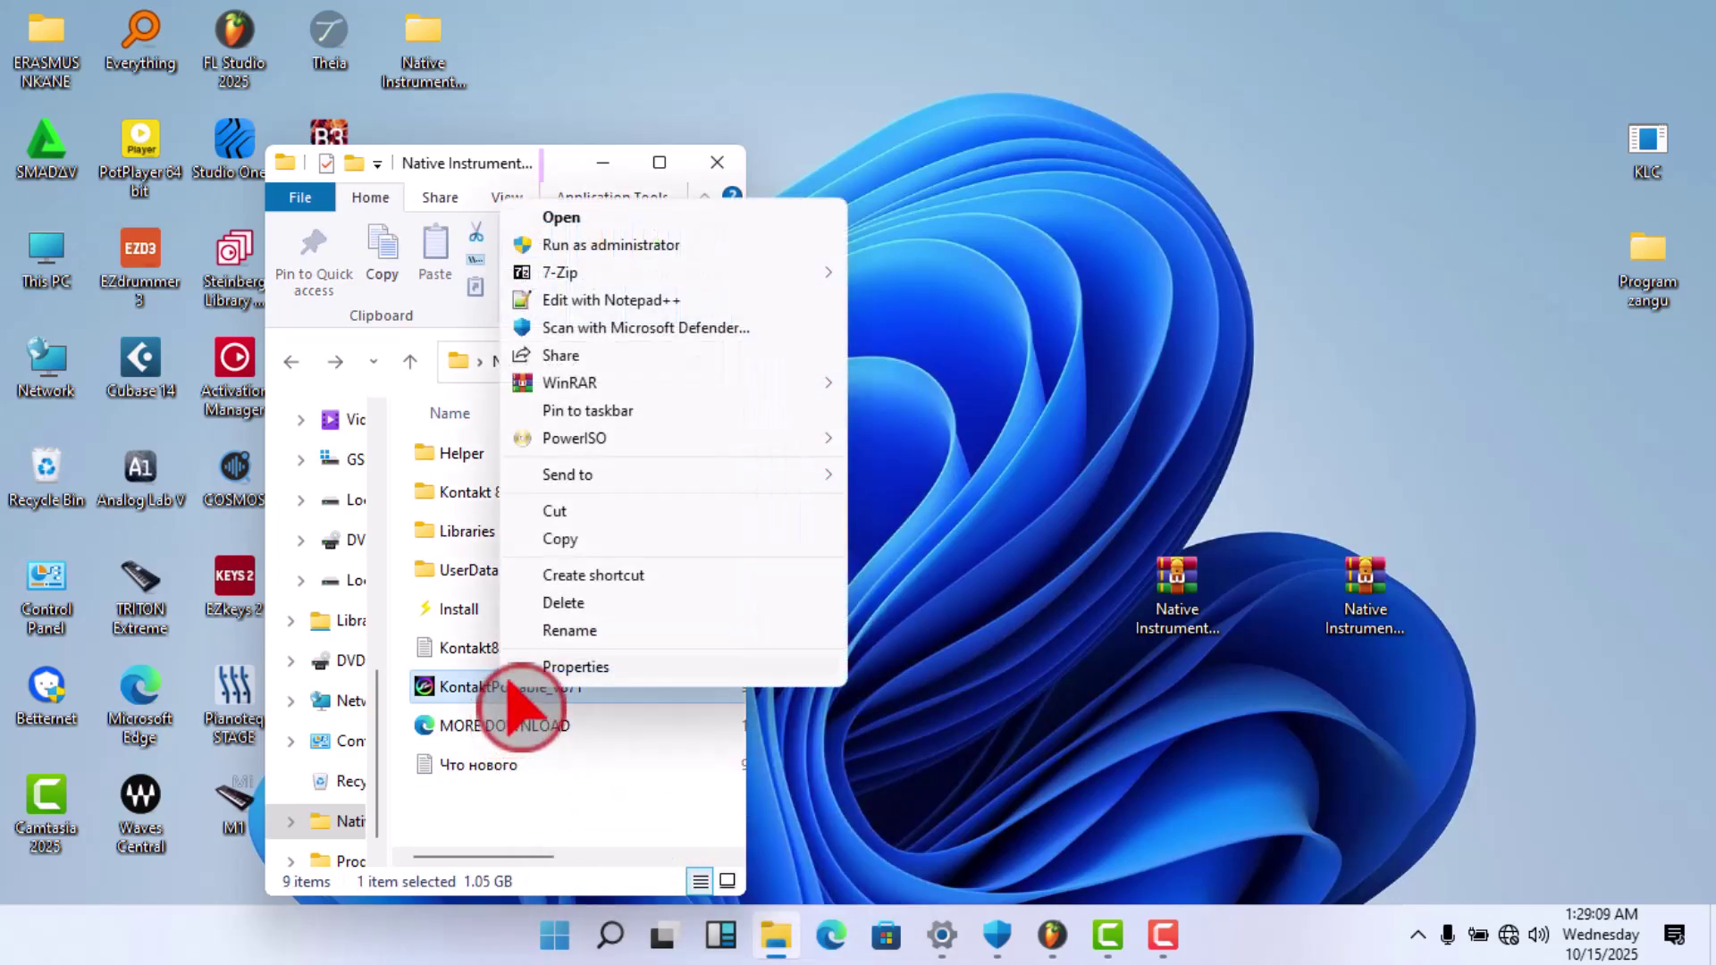
{"action": "left_click", "coordinate": [570, 607]}
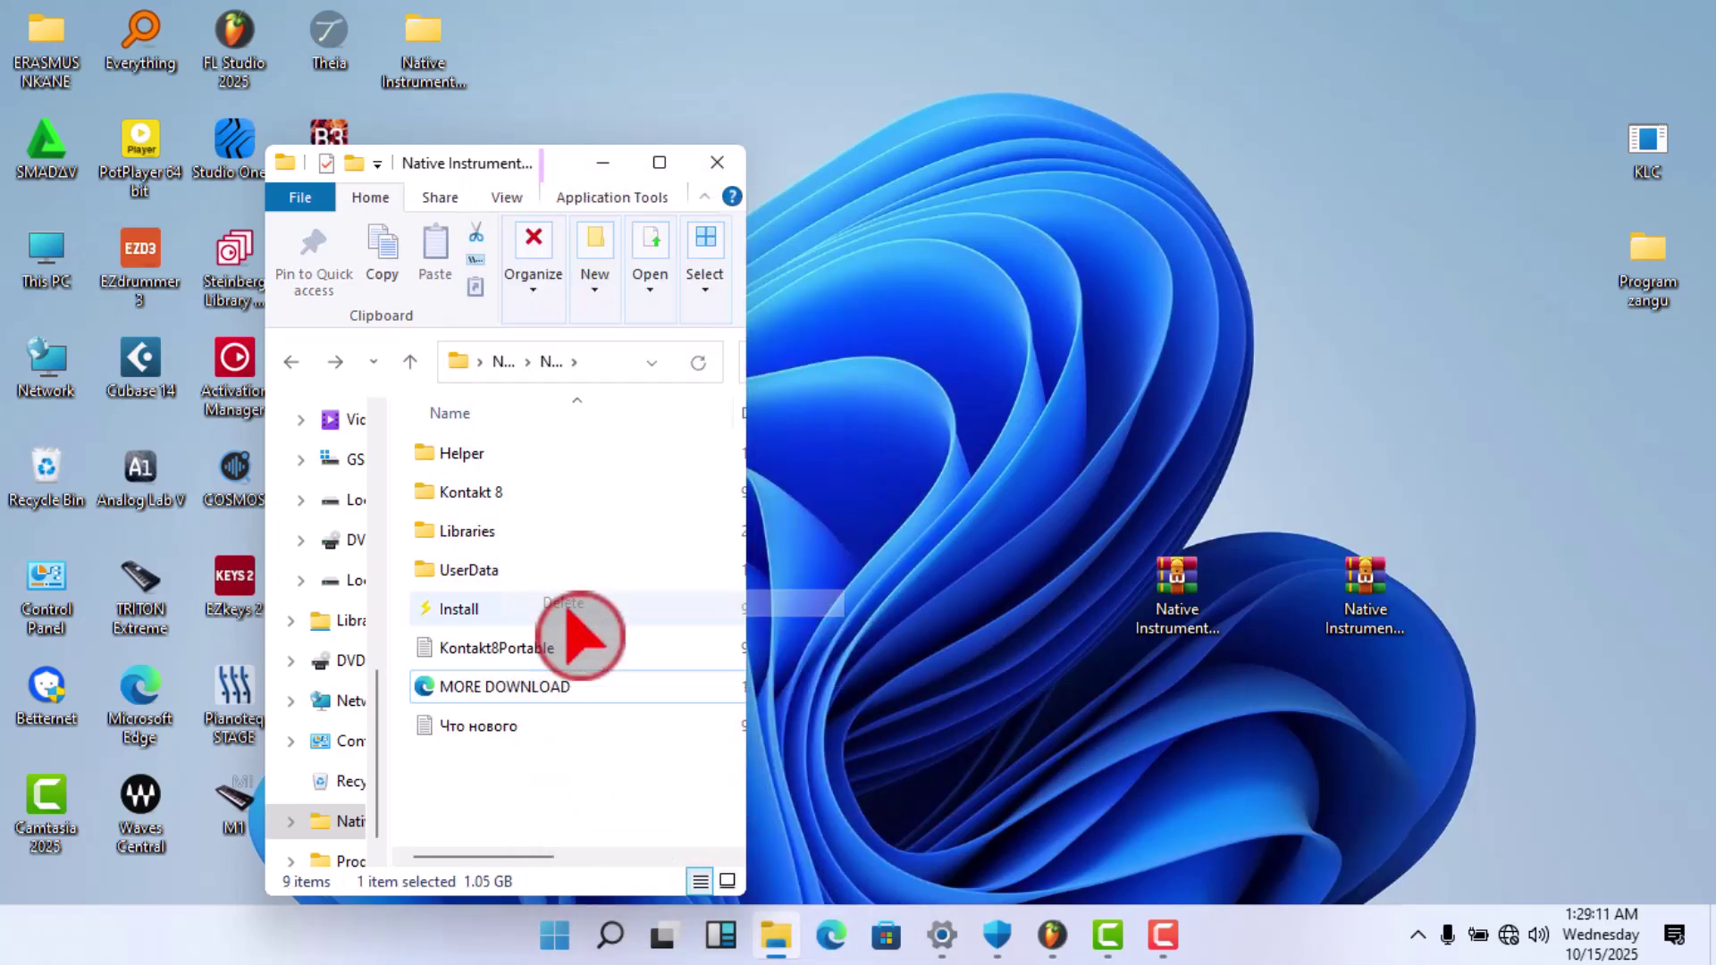
Permanently empty the Recycle Bin, then return to the parent Native Instruments folder.
{"action": "right_click", "coordinate": [43, 476]}
{"action": "left_click", "coordinate": [139, 518]}
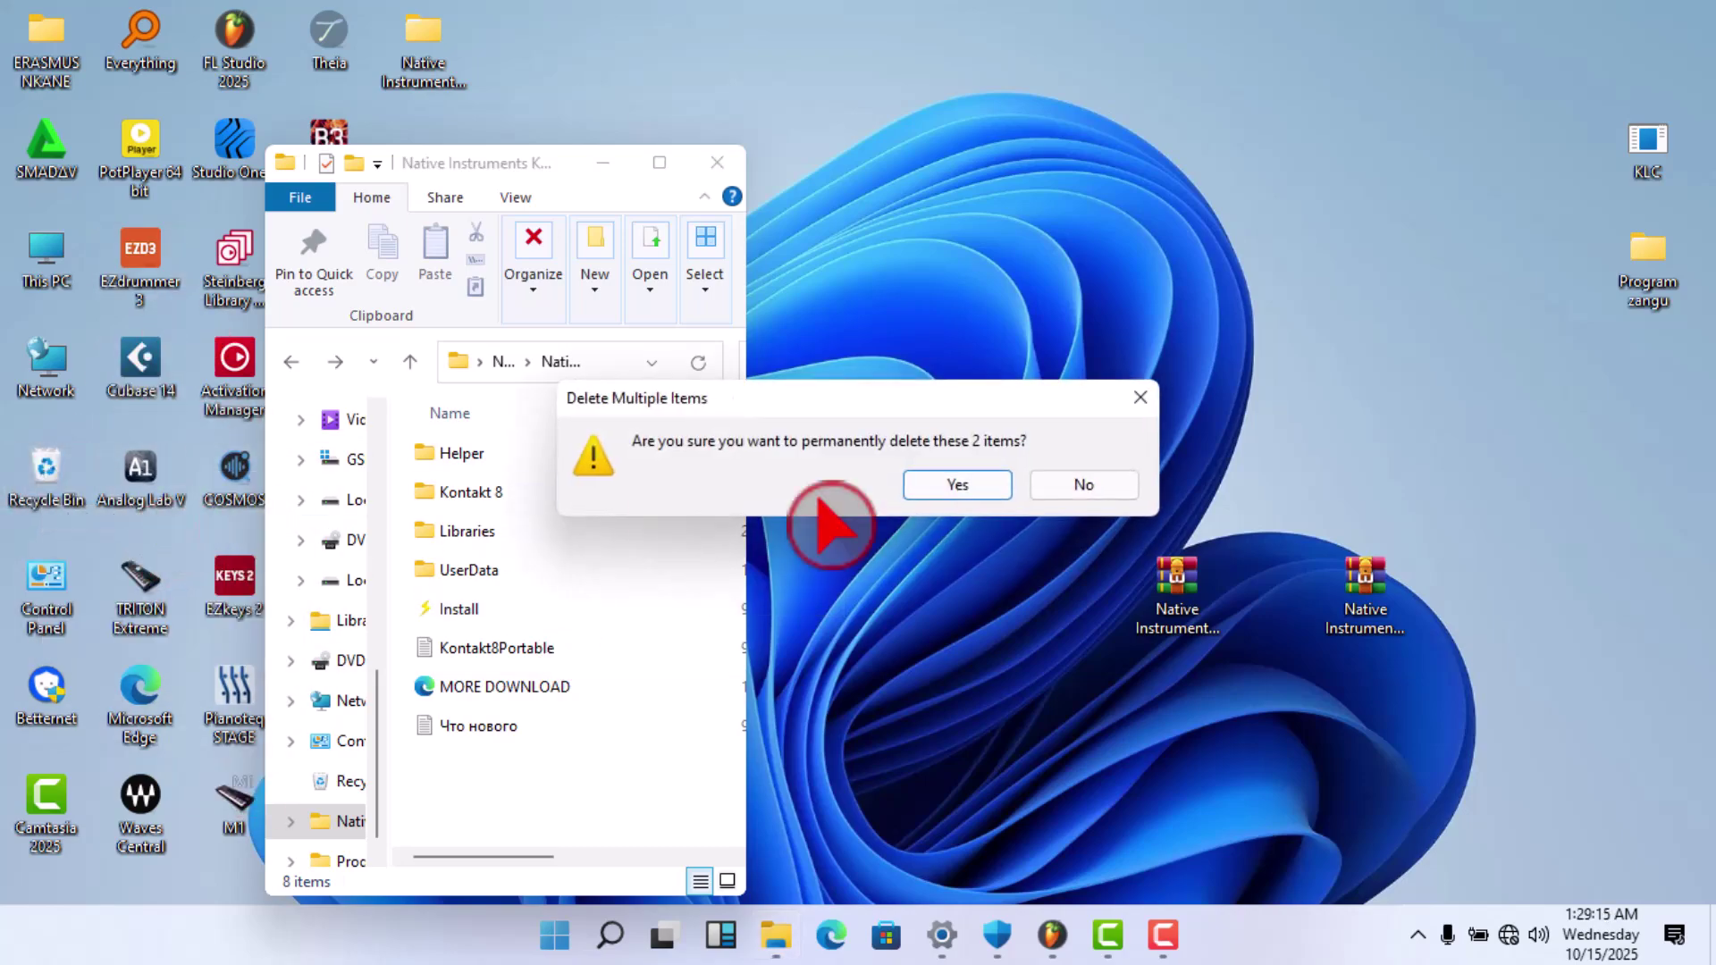
{"action": "left_click", "coordinate": [955, 486]}
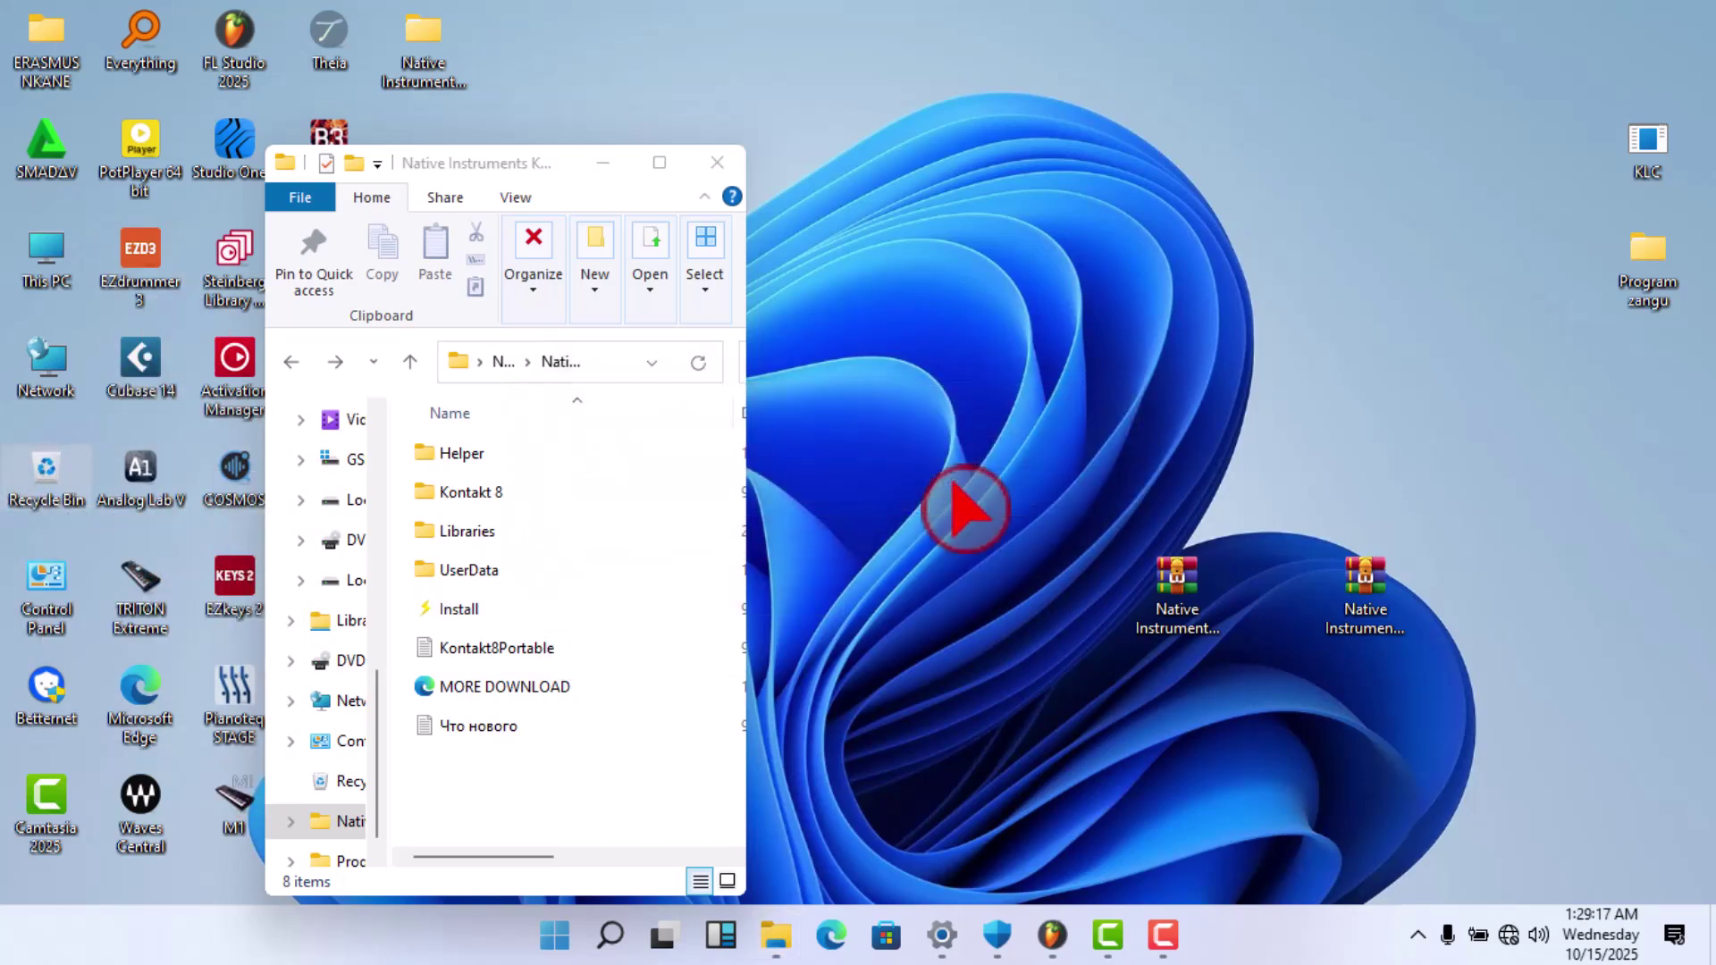
{"action": "left_click", "coordinate": [293, 361]}
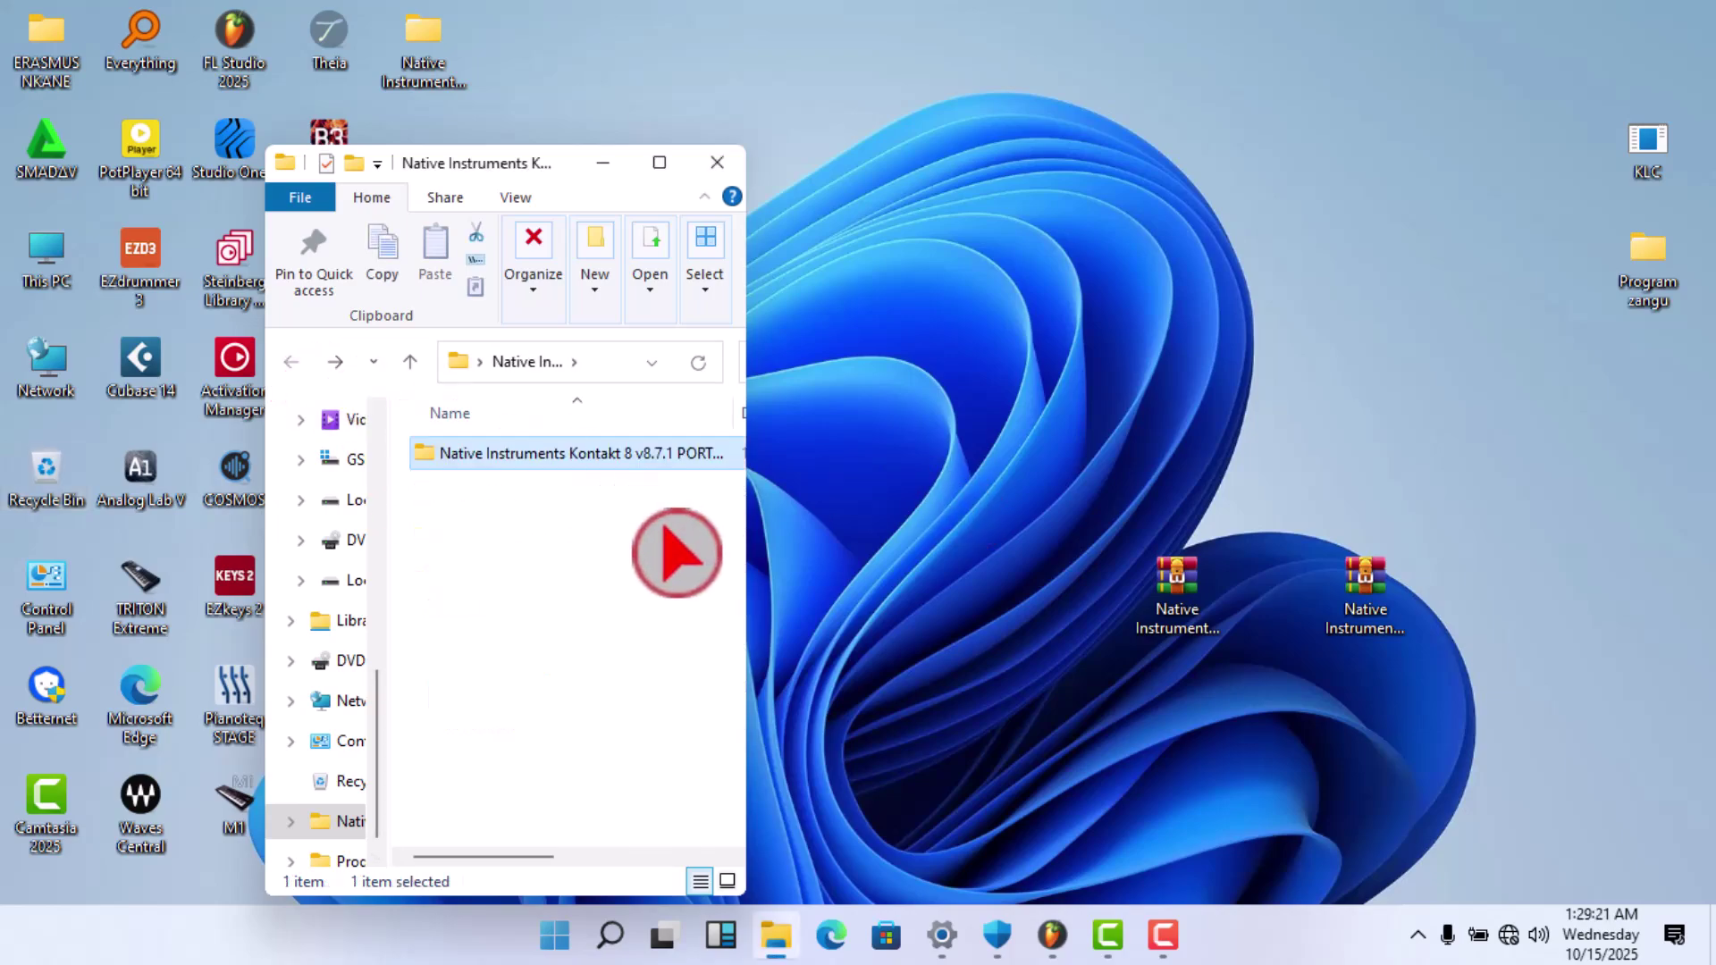
Copy the Kontakt folder and open C:\Program Files in a second window beside it.
{"action": "right_click", "coordinate": [536, 456]}
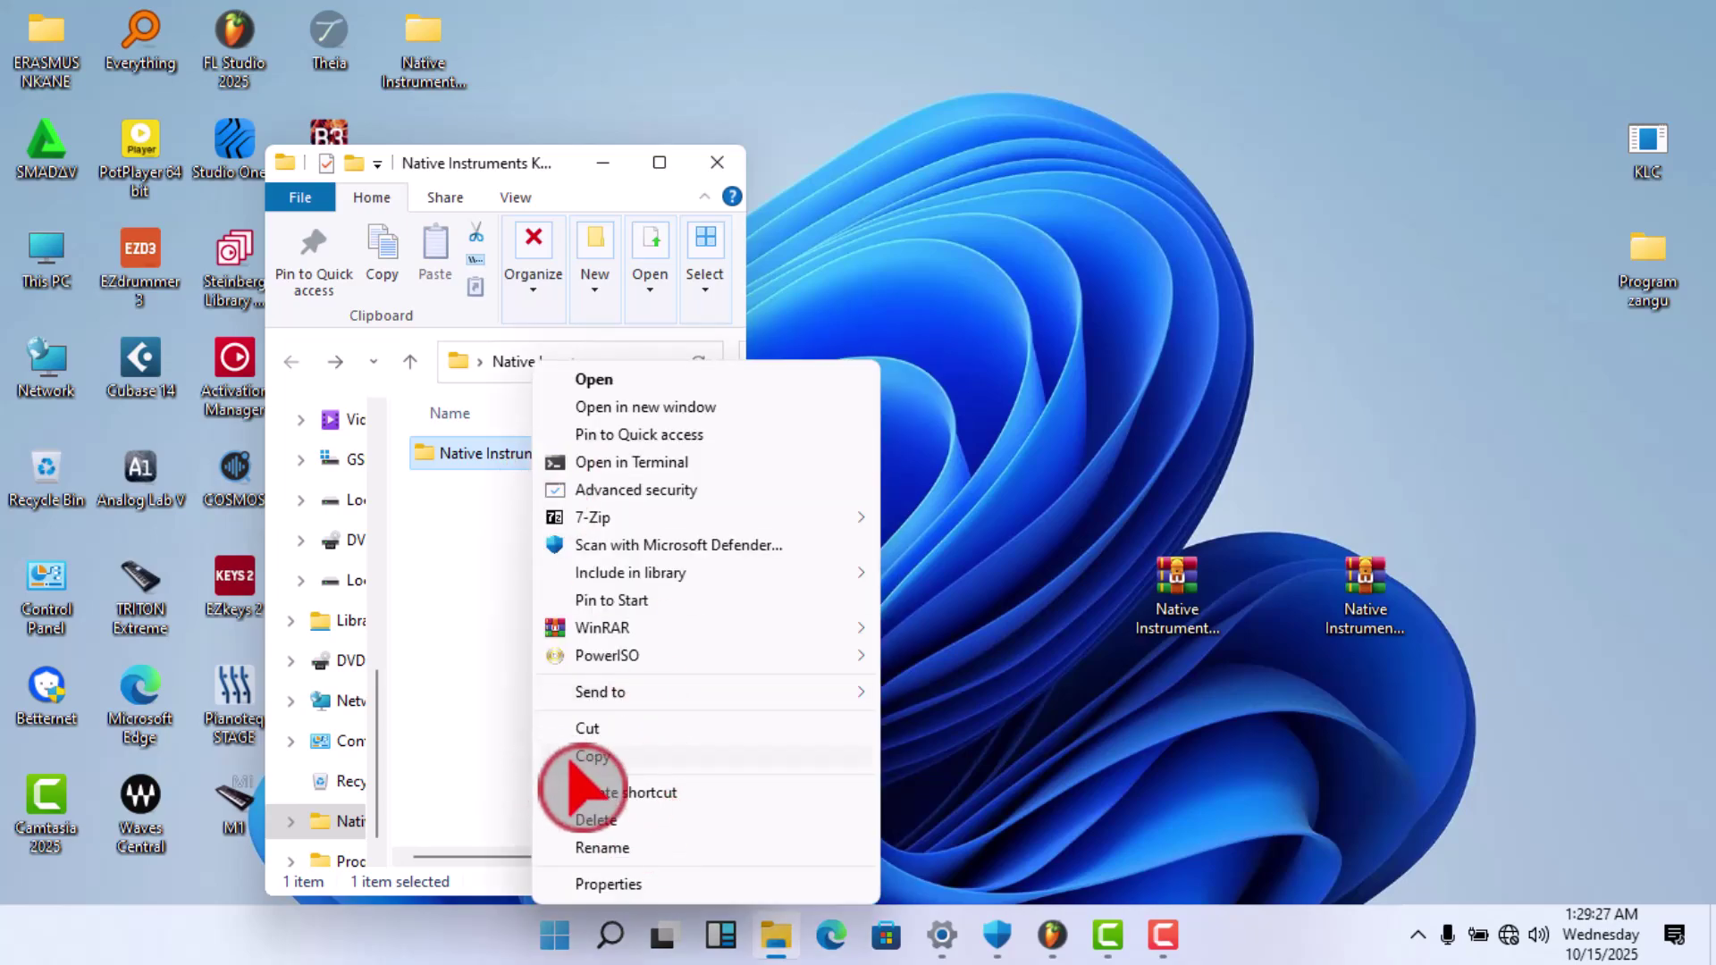
{"action": "left_click", "coordinate": [585, 757]}
{"action": "left_click", "coordinate": [465, 665]}
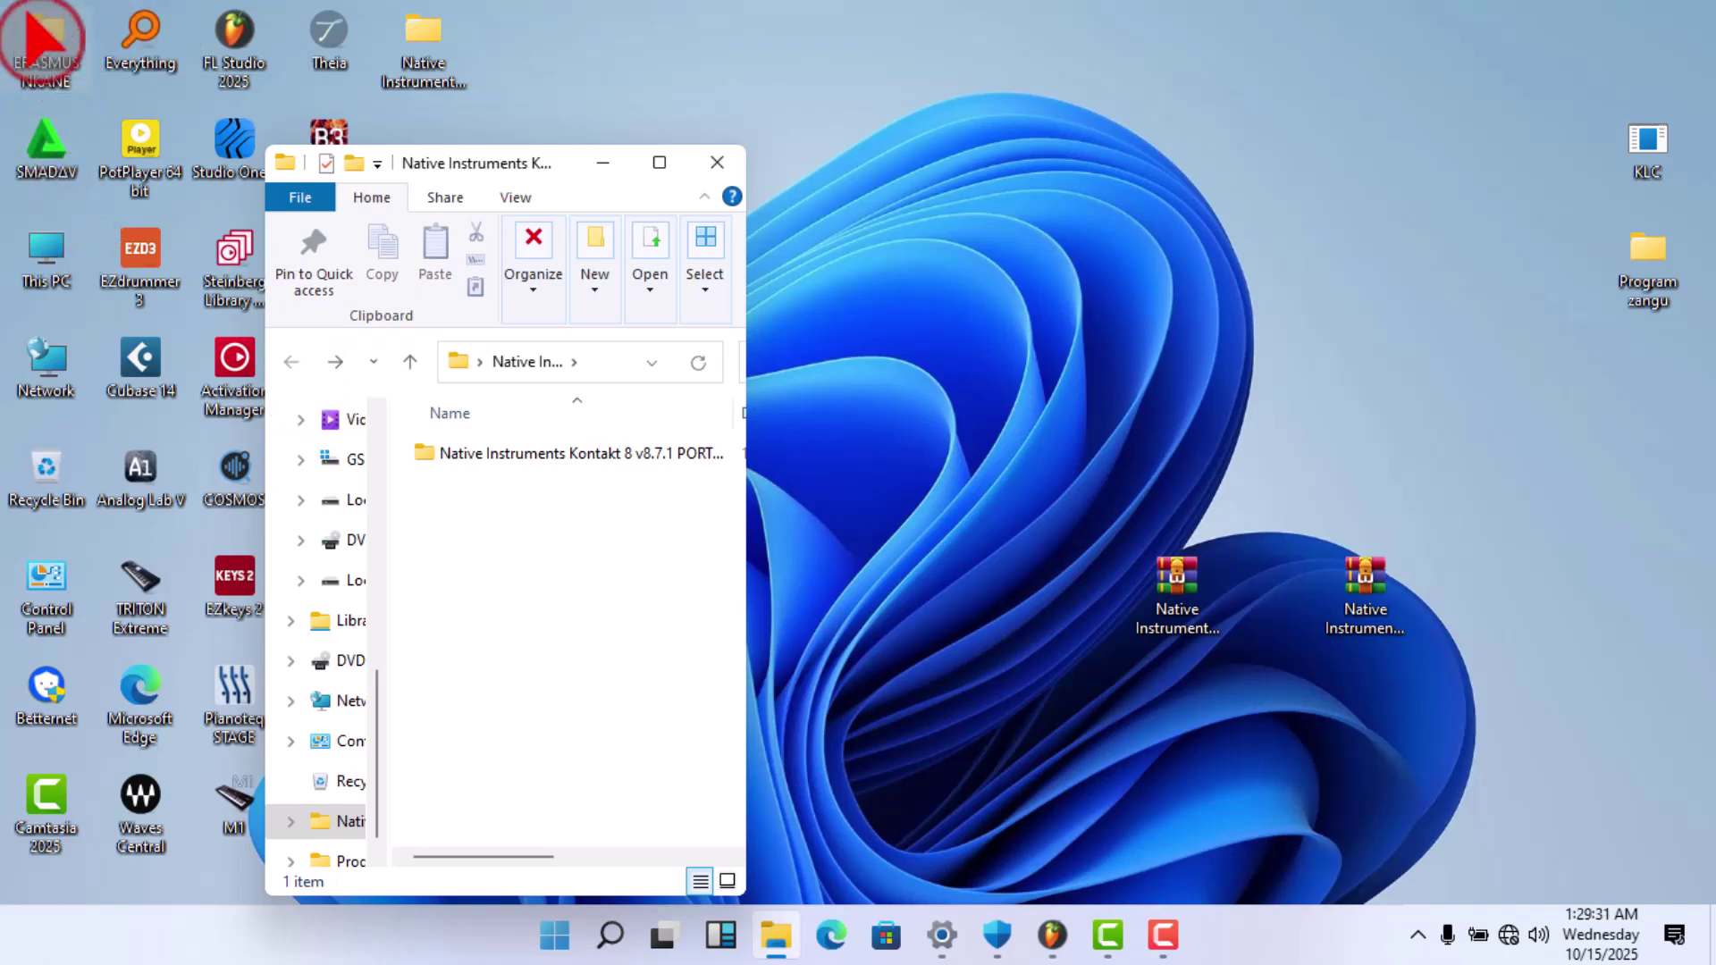
{"action": "left_click", "coordinate": [60, 255]}
{"action": "double_click", "coordinate": [61, 255]}
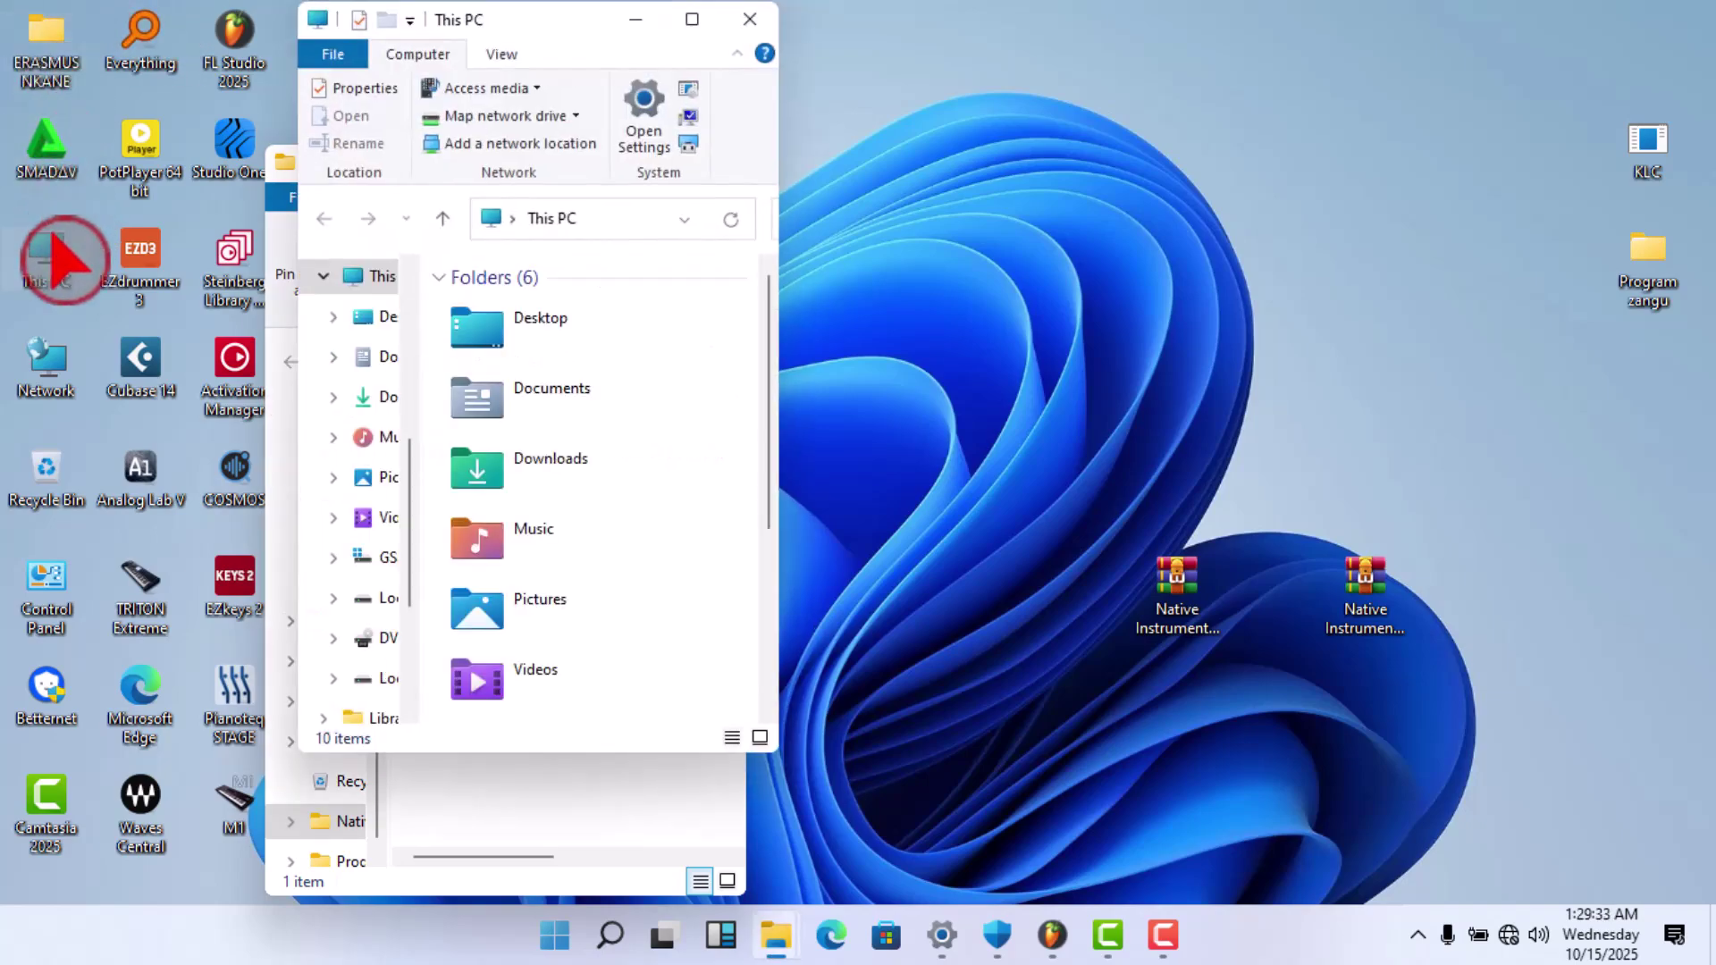
{"action": "left_click", "coordinate": [767, 604]}
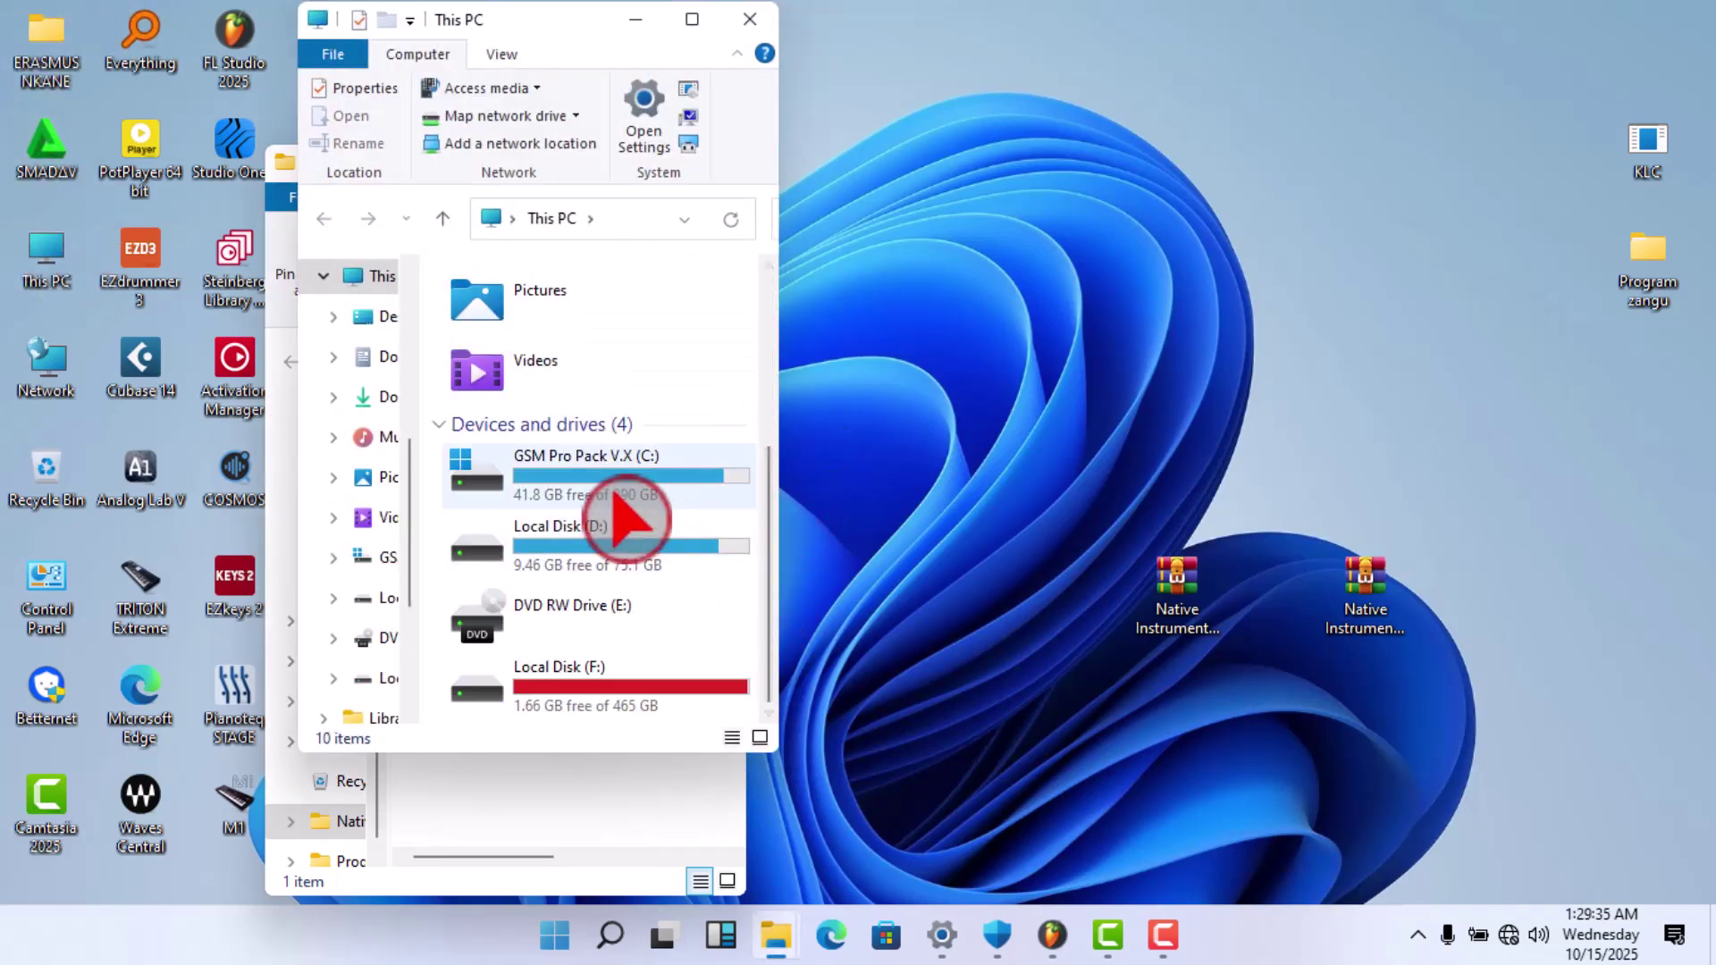
{"action": "double_click", "coordinate": [599, 478]}
{"action": "left_click", "coordinate": [500, 353]}
{"action": "double_click", "coordinate": [501, 353]}
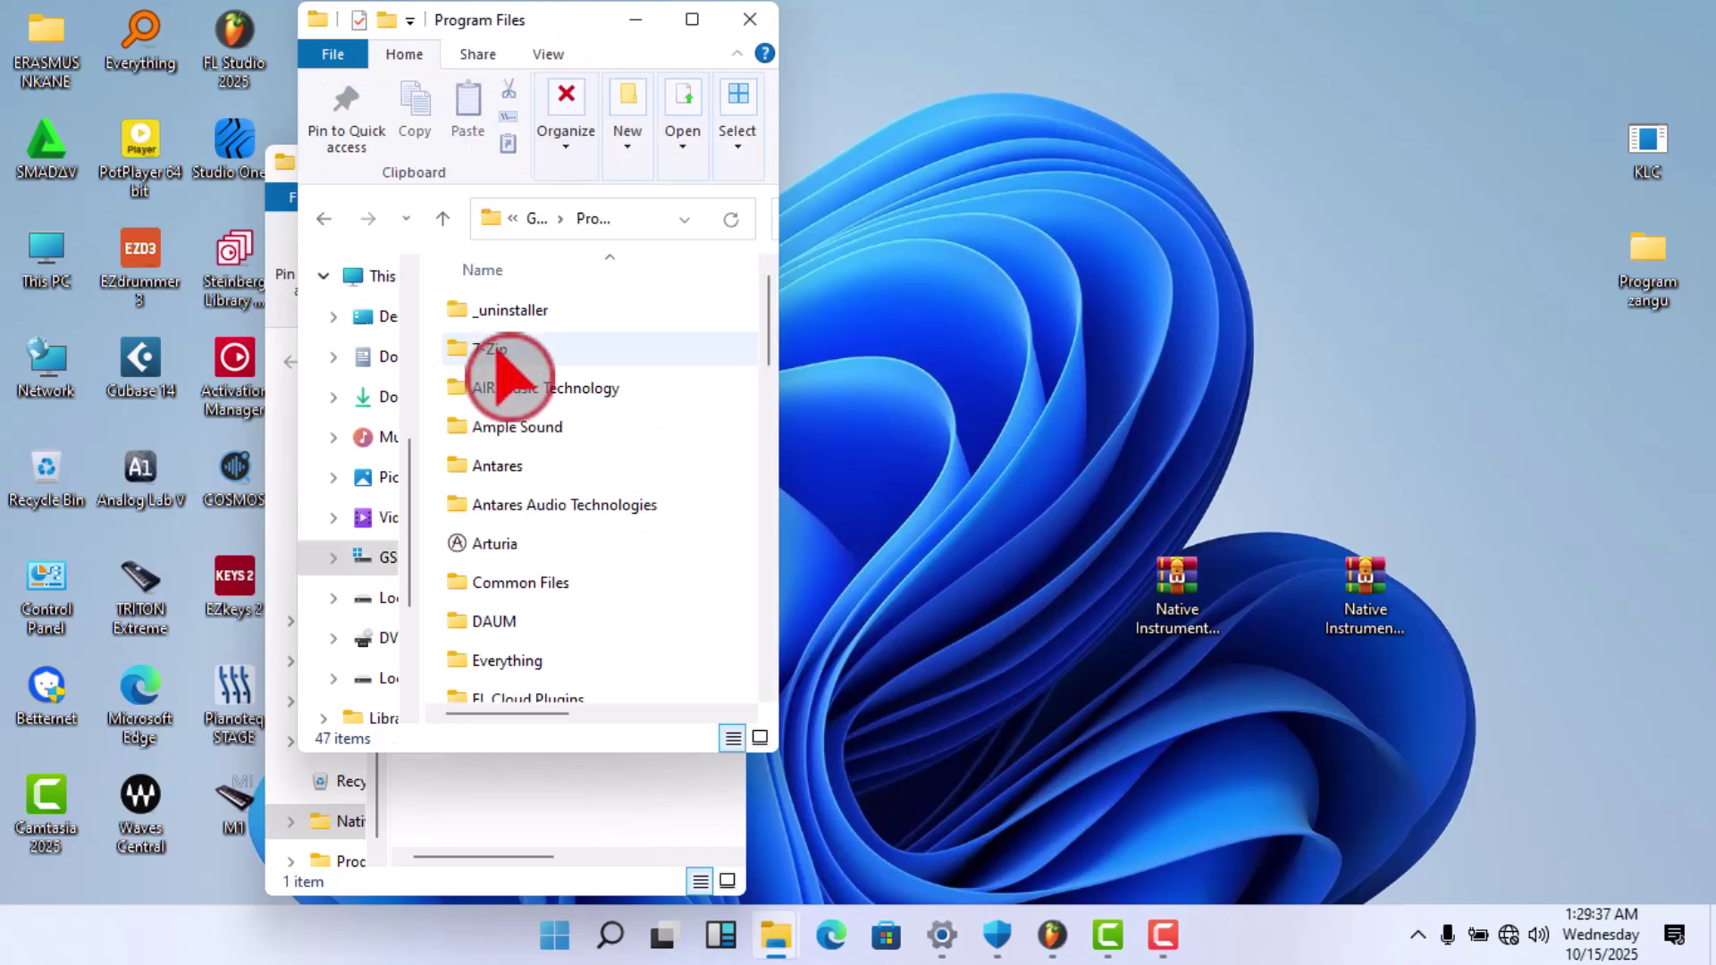
{"action": "right_click", "coordinate": [442, 437]}
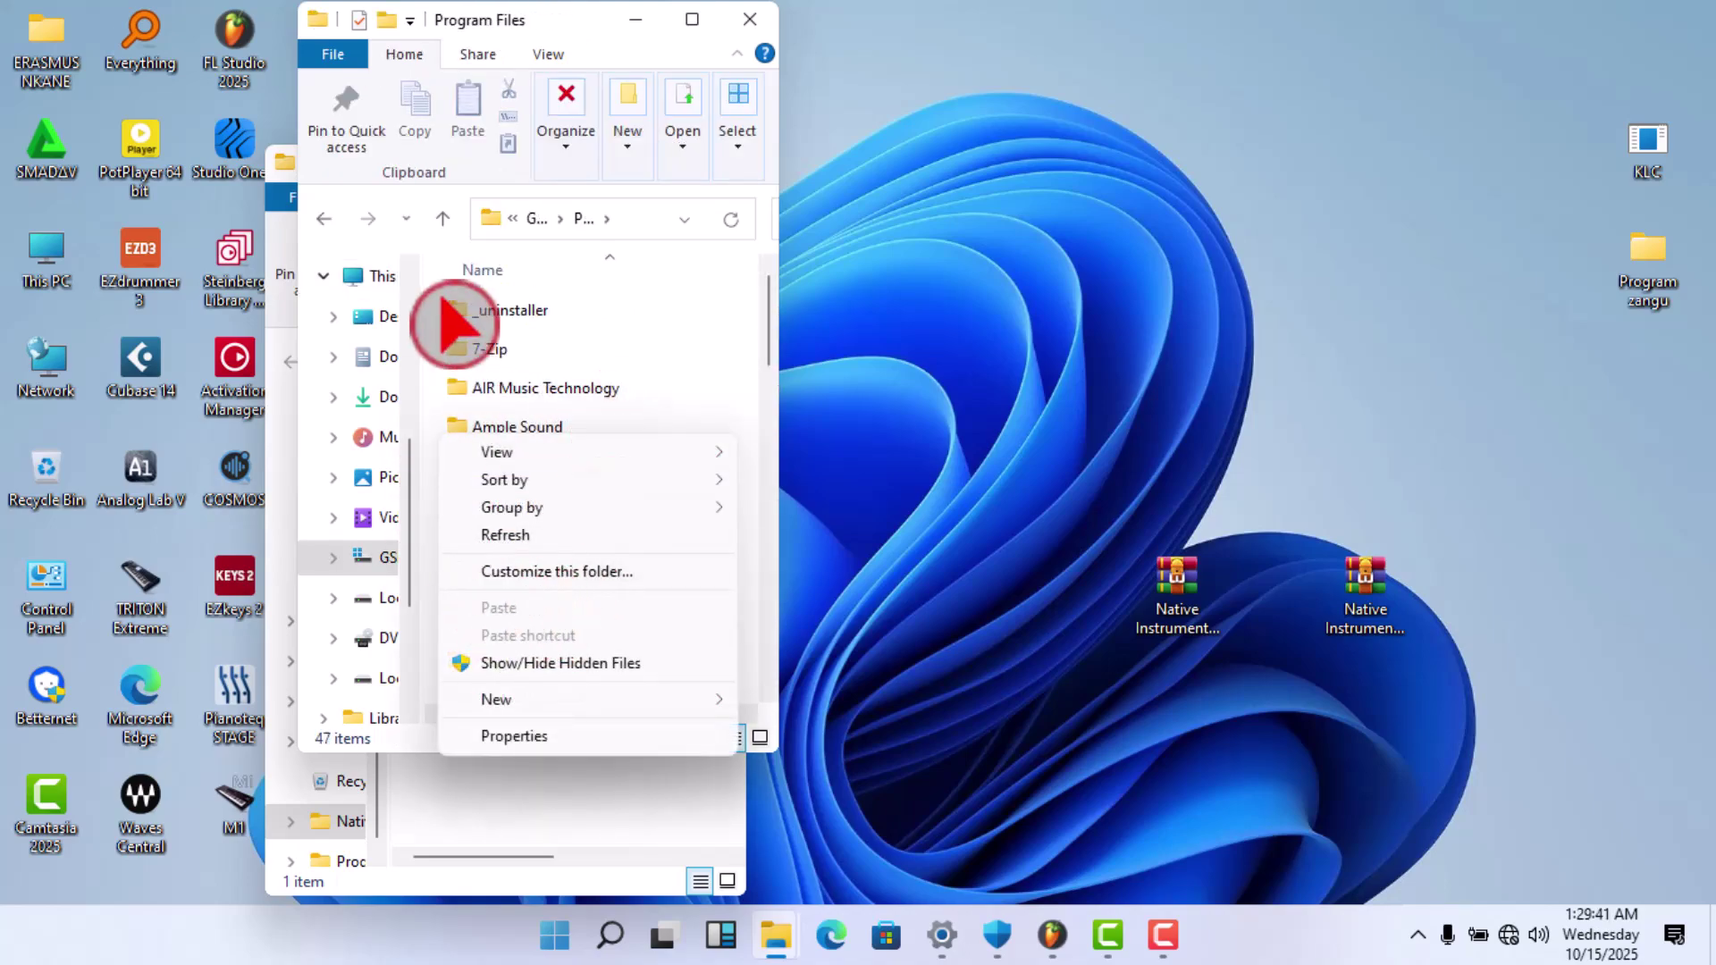
{"action": "left_click", "coordinate": [545, 19]}
{"action": "left_click_drag", "start_coordinate": [545, 20], "coordinate": [1007, 122]}
Copy the Kontakt 8 v8.7.1 portable folder and paste it into Program Files.
{"action": "left_click", "coordinate": [586, 454]}
{"action": "right_click", "coordinate": [590, 454]}
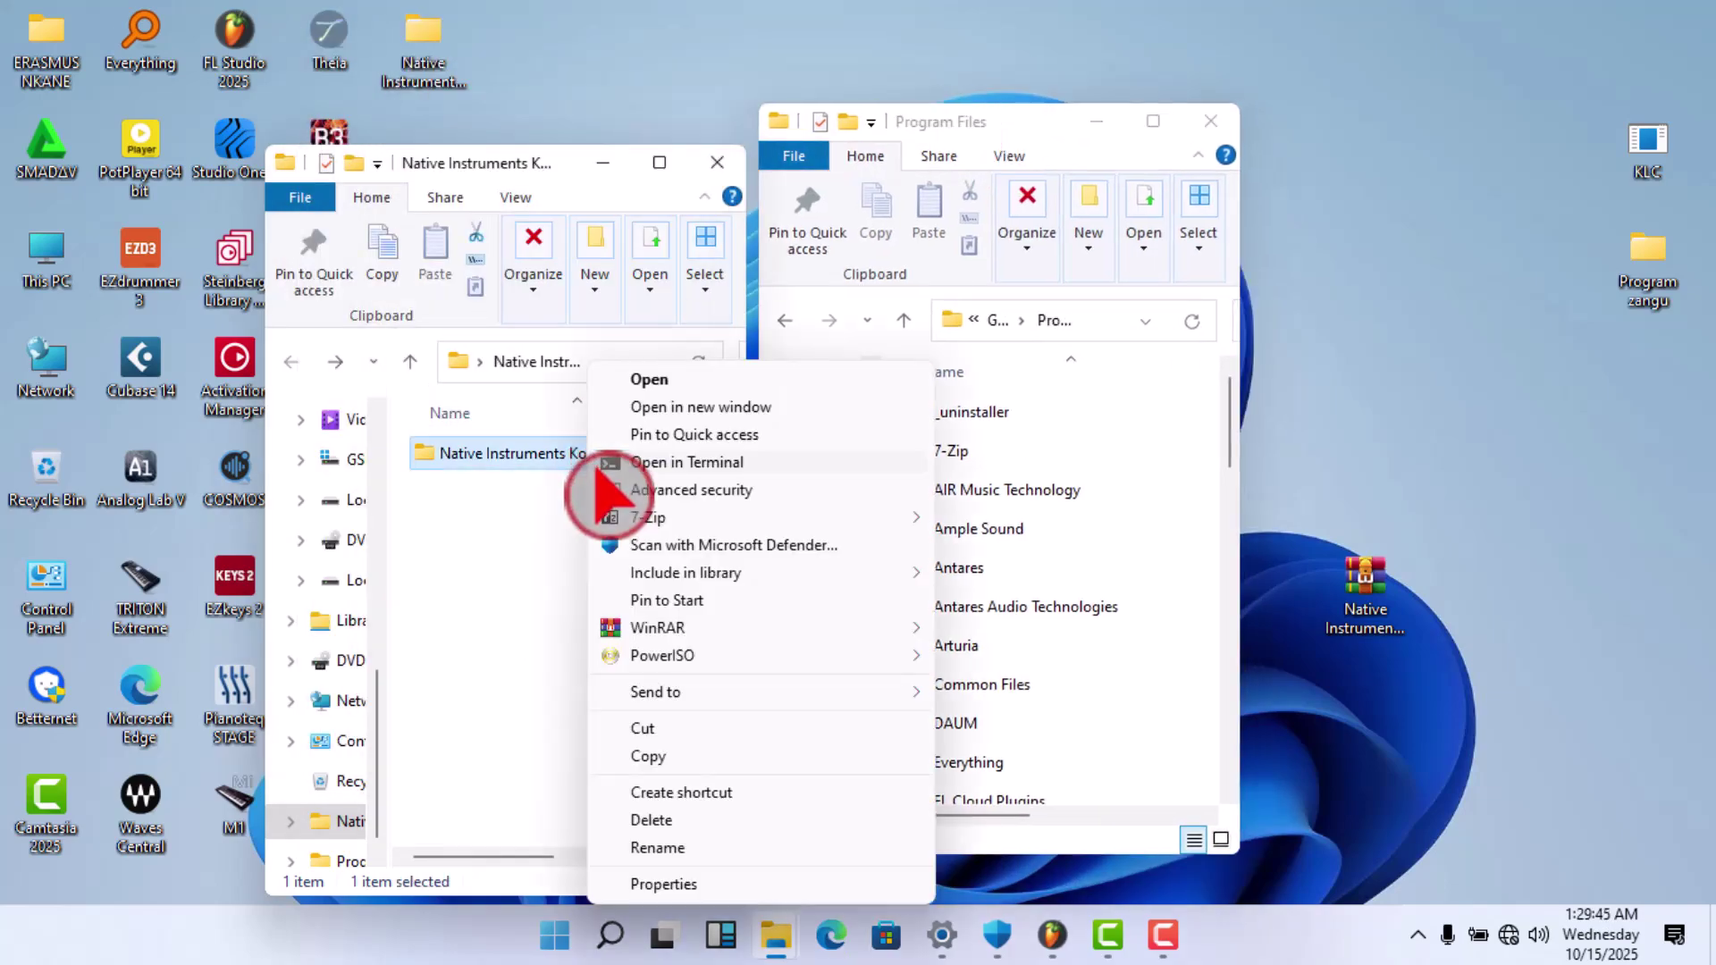
{"action": "left_click", "coordinate": [643, 759]}
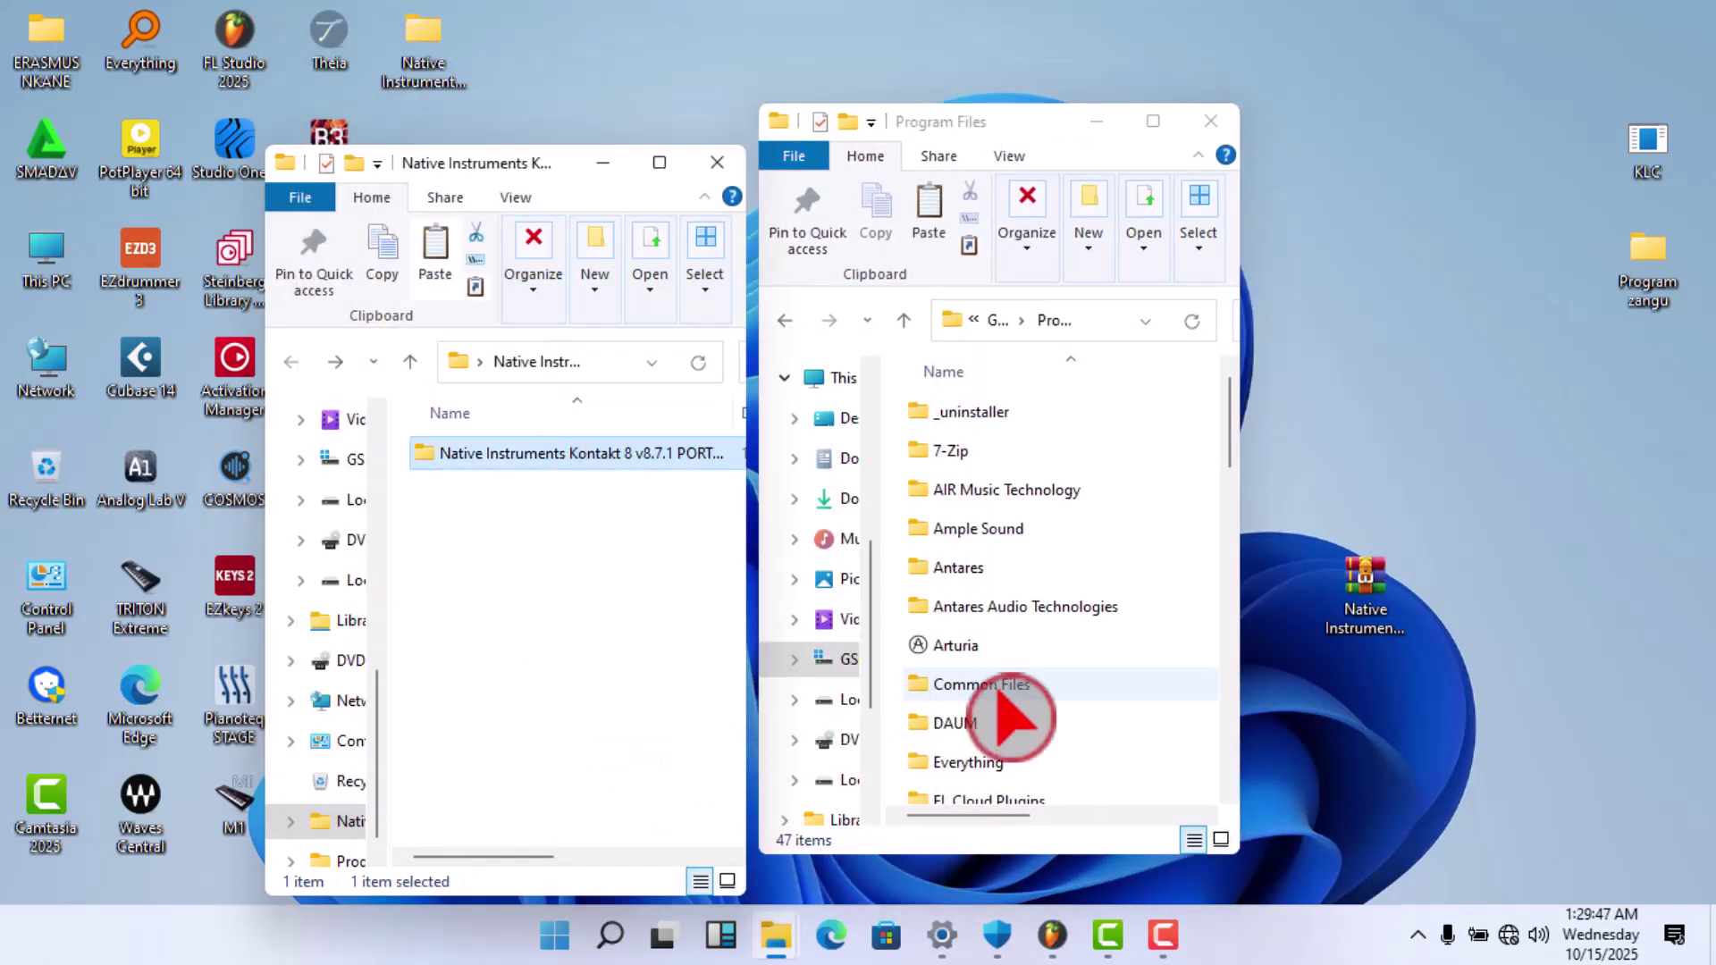
{"action": "right_click", "coordinate": [905, 554]}
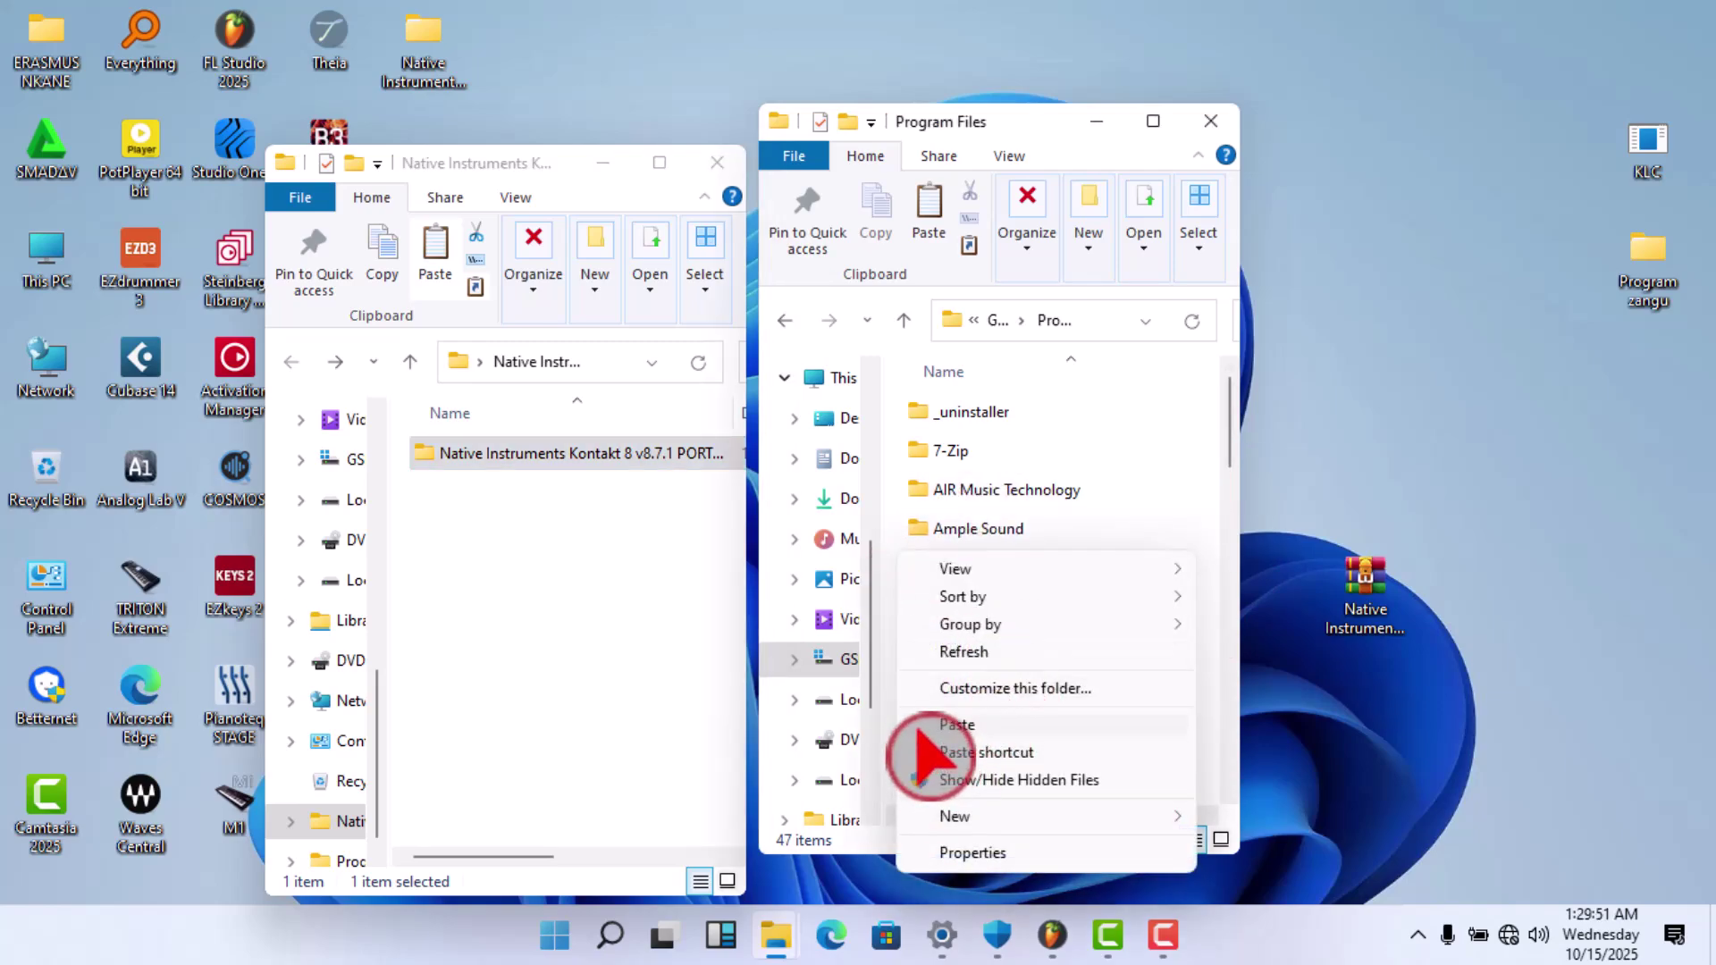
{"action": "left_click", "coordinate": [914, 688]}
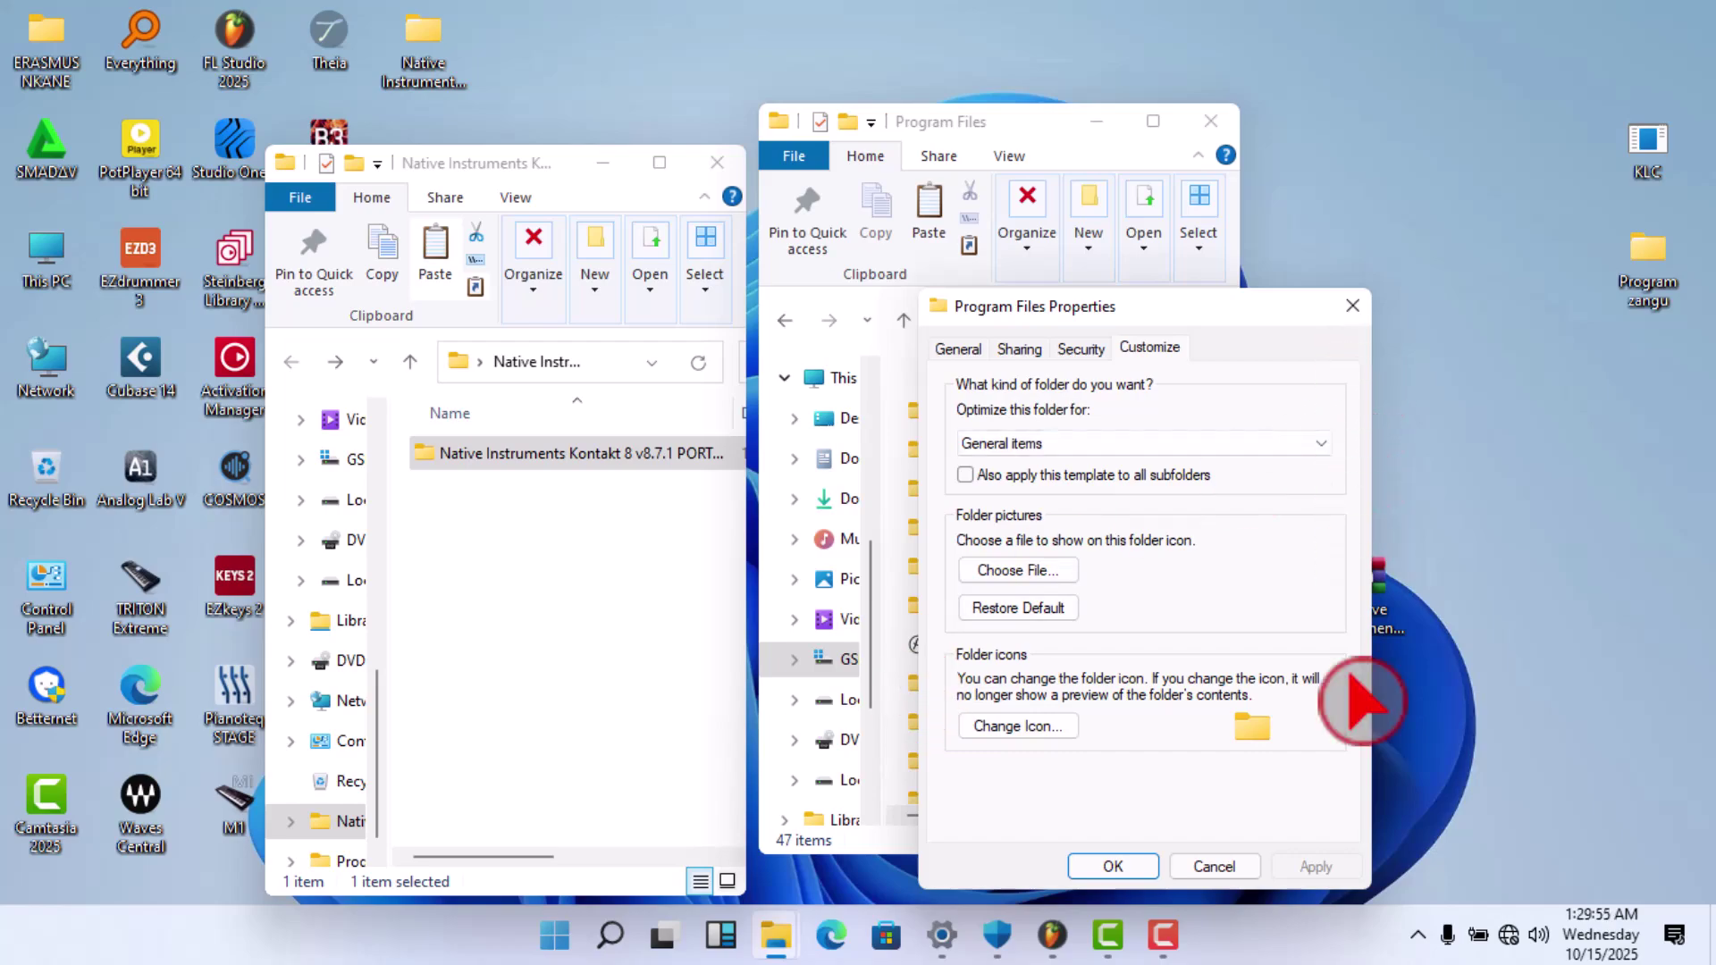
{"action": "left_click", "coordinate": [1214, 866]}
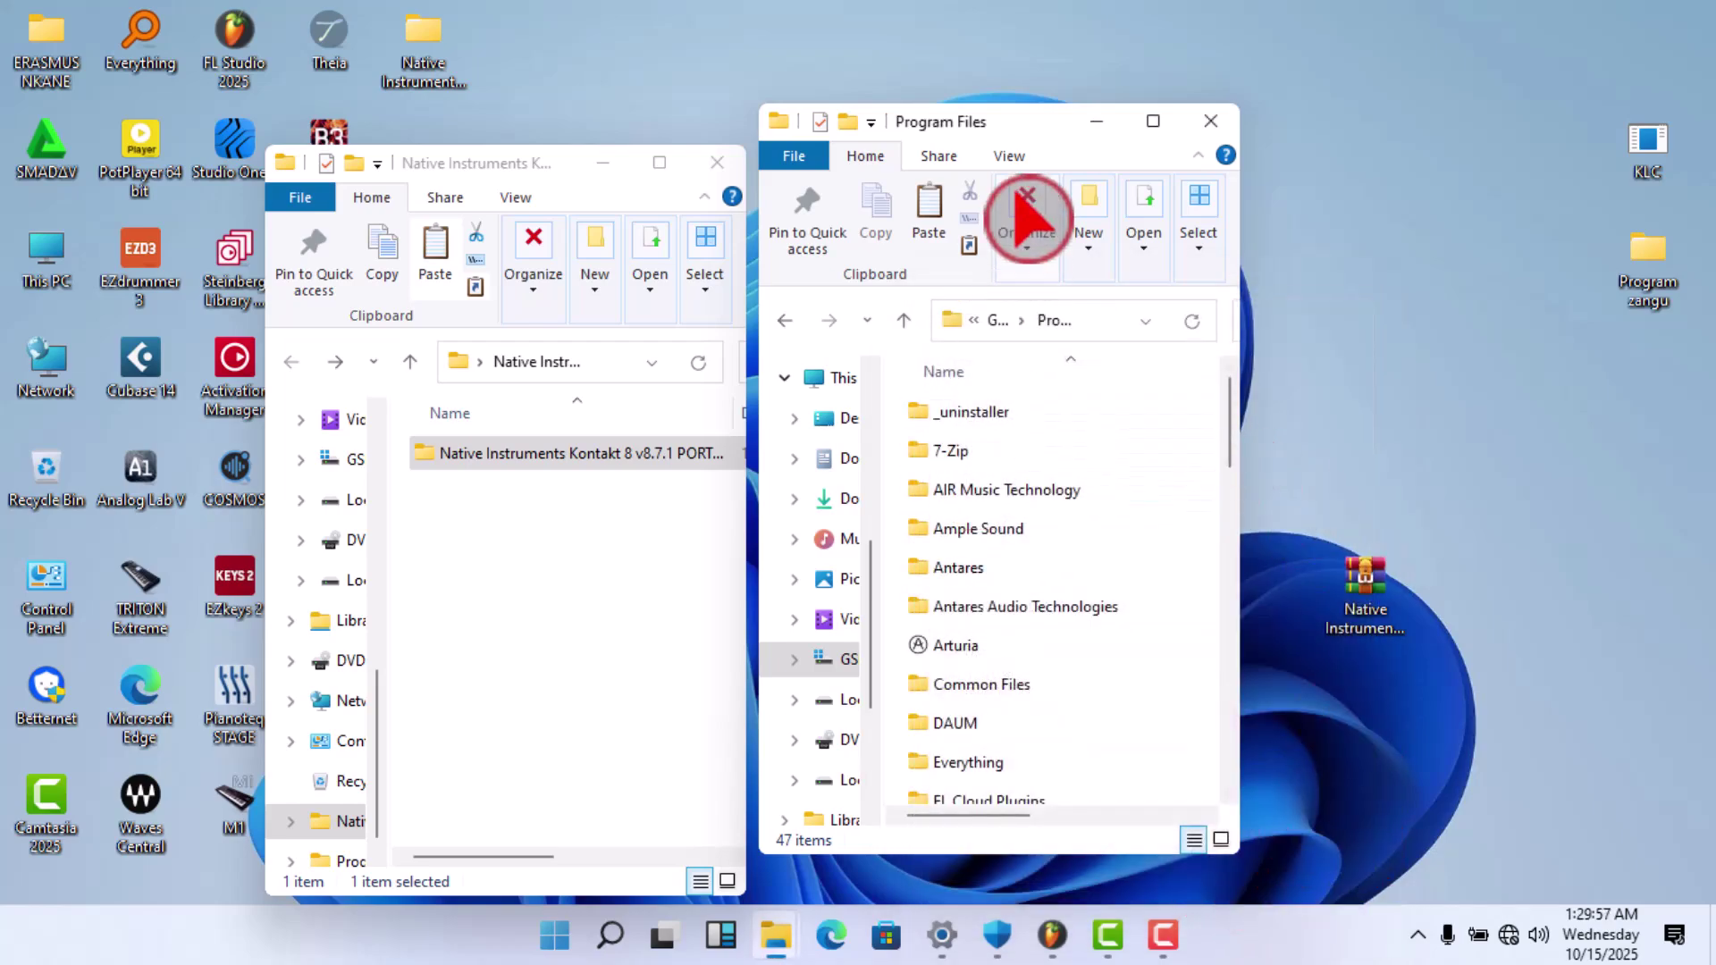
{"action": "scroll", "coordinate": [1009, 603], "scroll_direction": "down", "scroll_amount": 12}
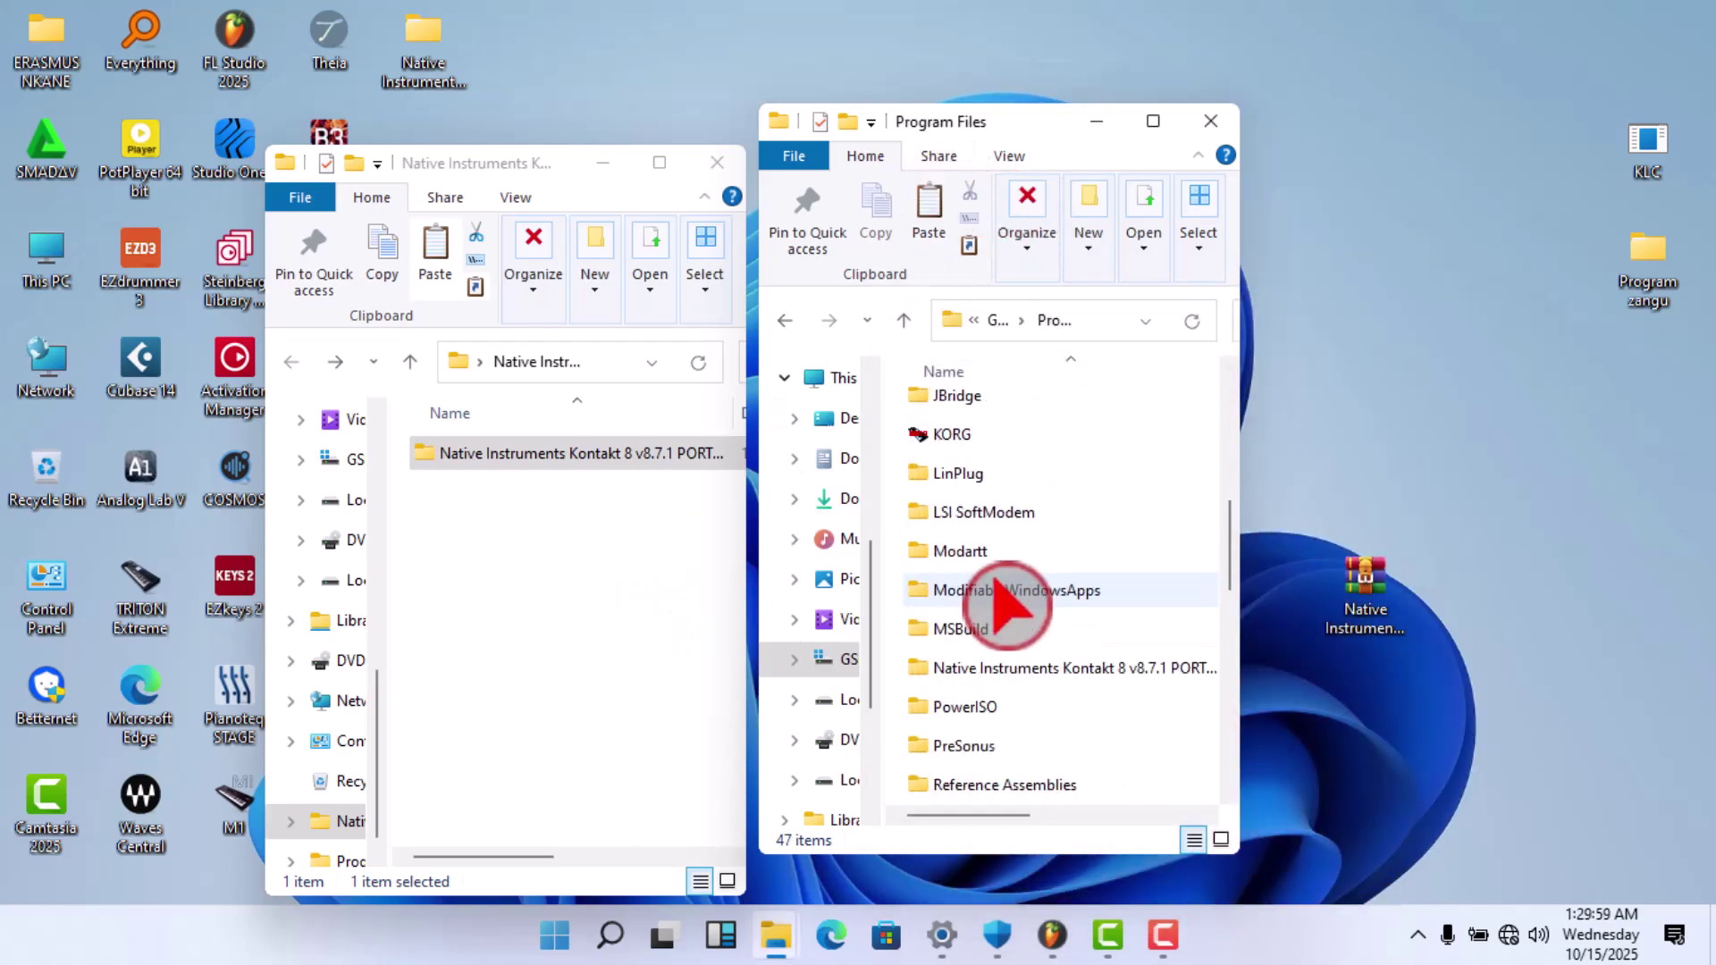
{"action": "scroll", "coordinate": [1019, 608], "scroll_direction": "up", "scroll_amount": 4}
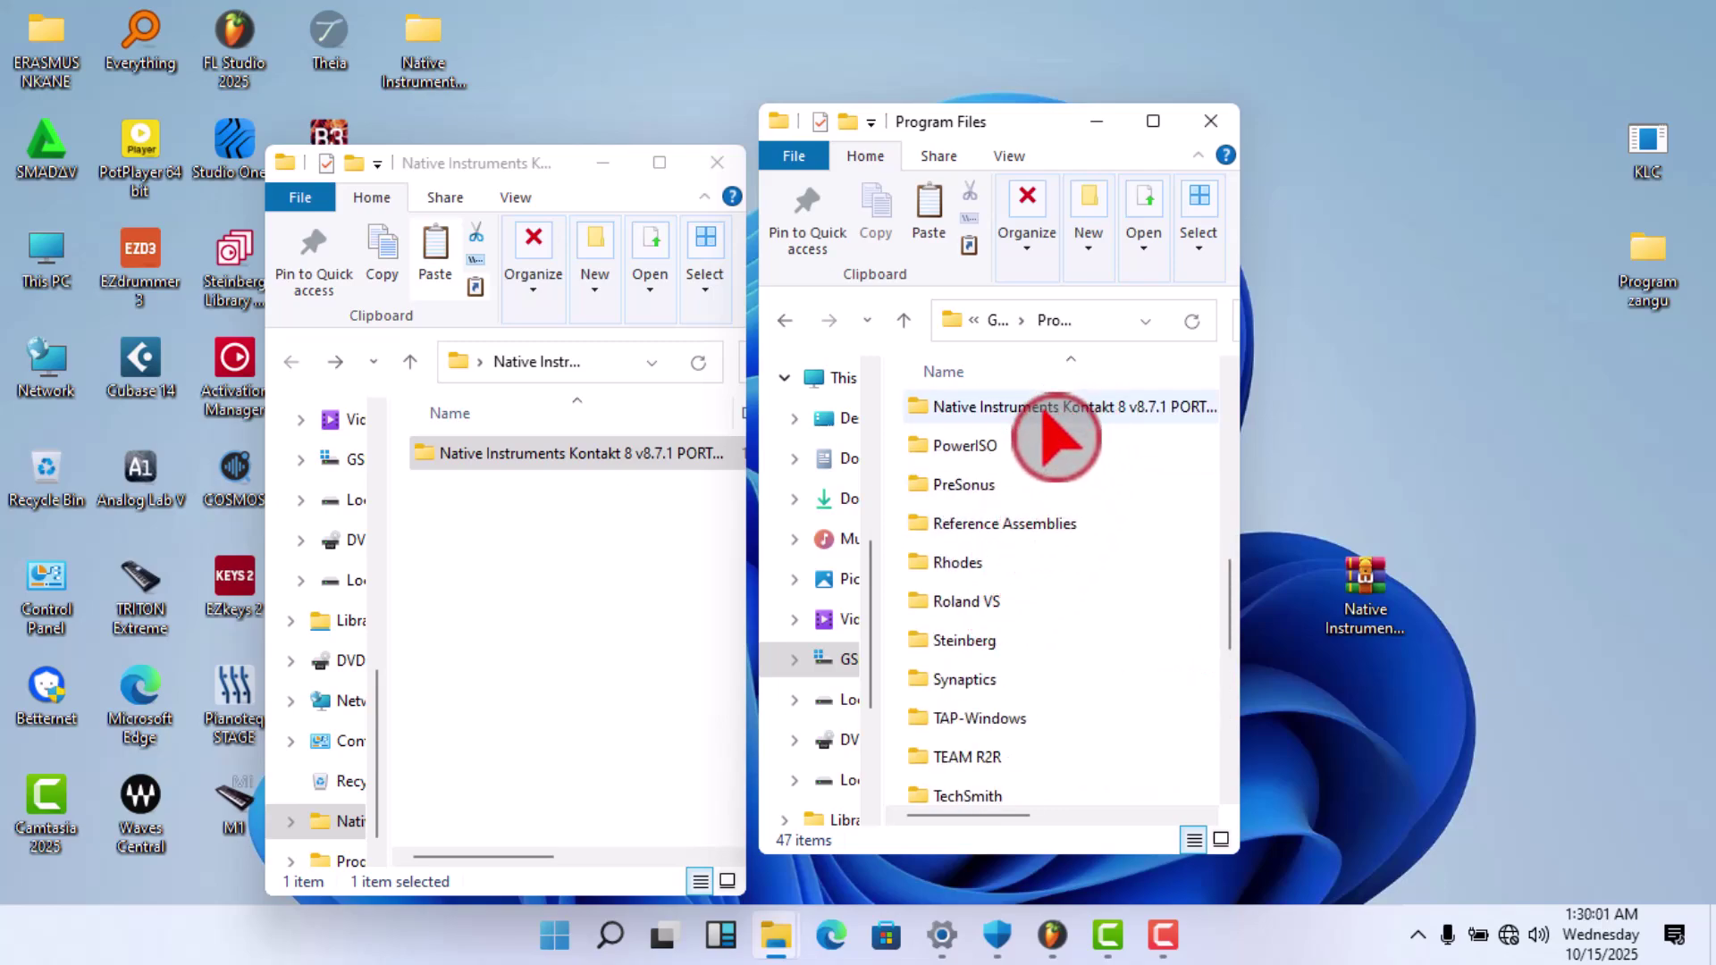
Open the copied Kontakt folder in Program Files, delete Addons and empty the Recycle Bin.
{"action": "double_click", "coordinate": [1028, 408]}
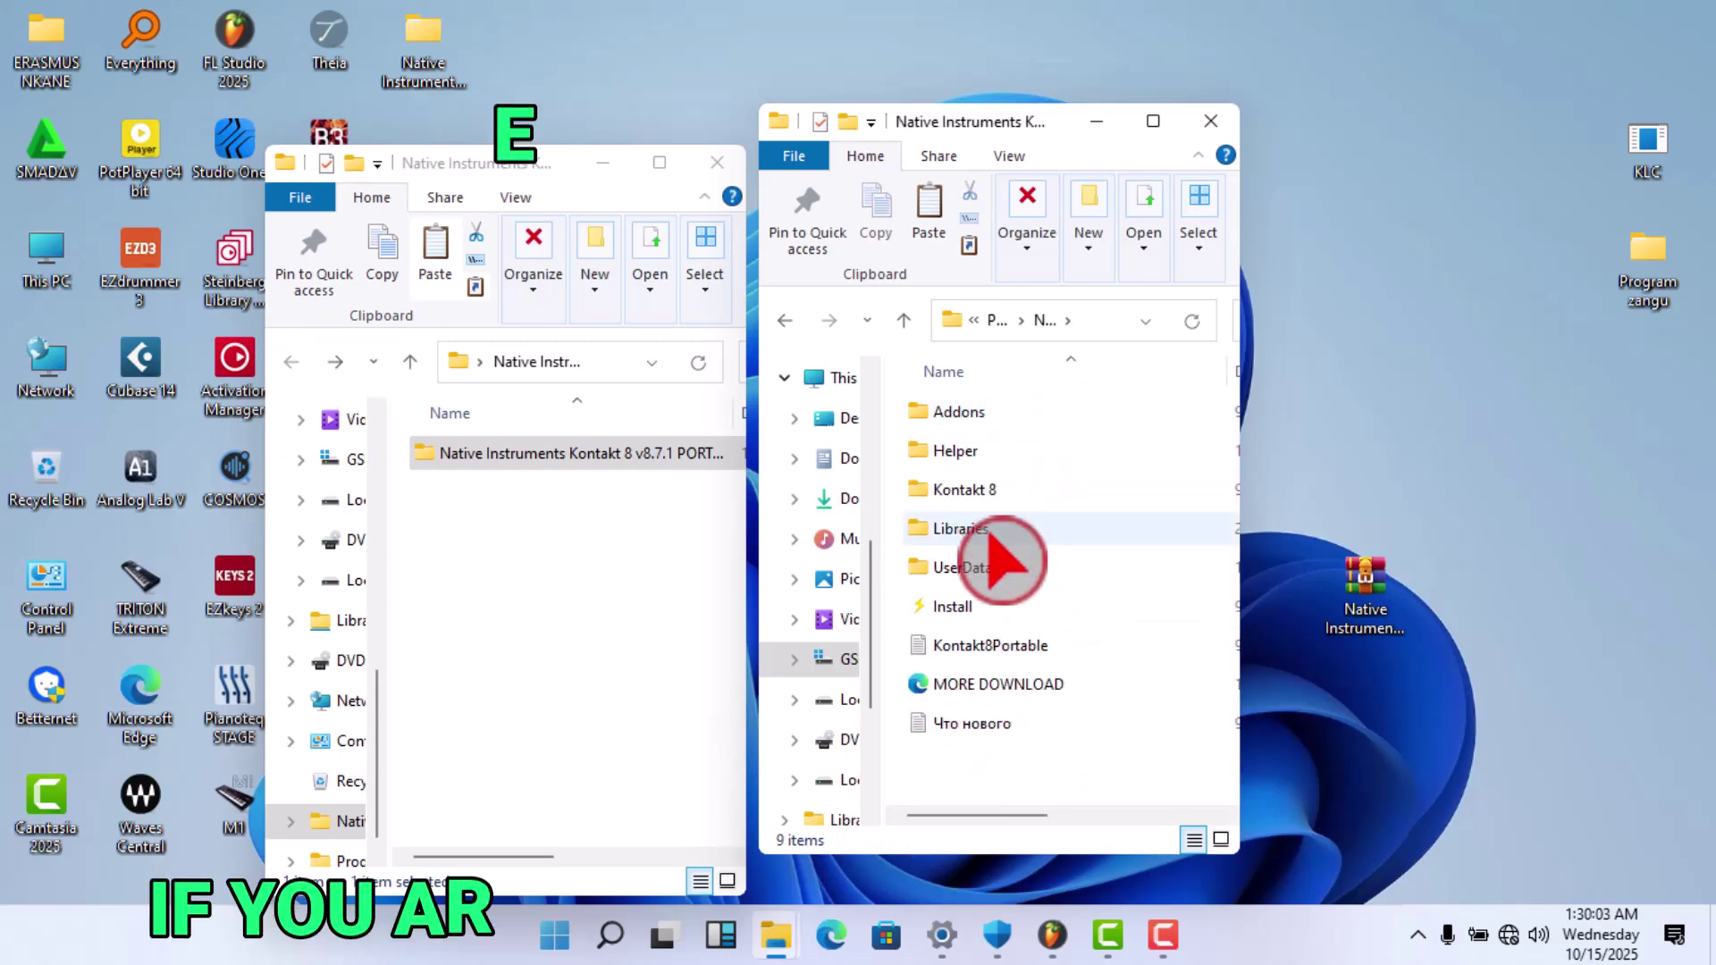
{"action": "right_click", "coordinate": [969, 422]}
{"action": "left_click", "coordinate": [1036, 820]}
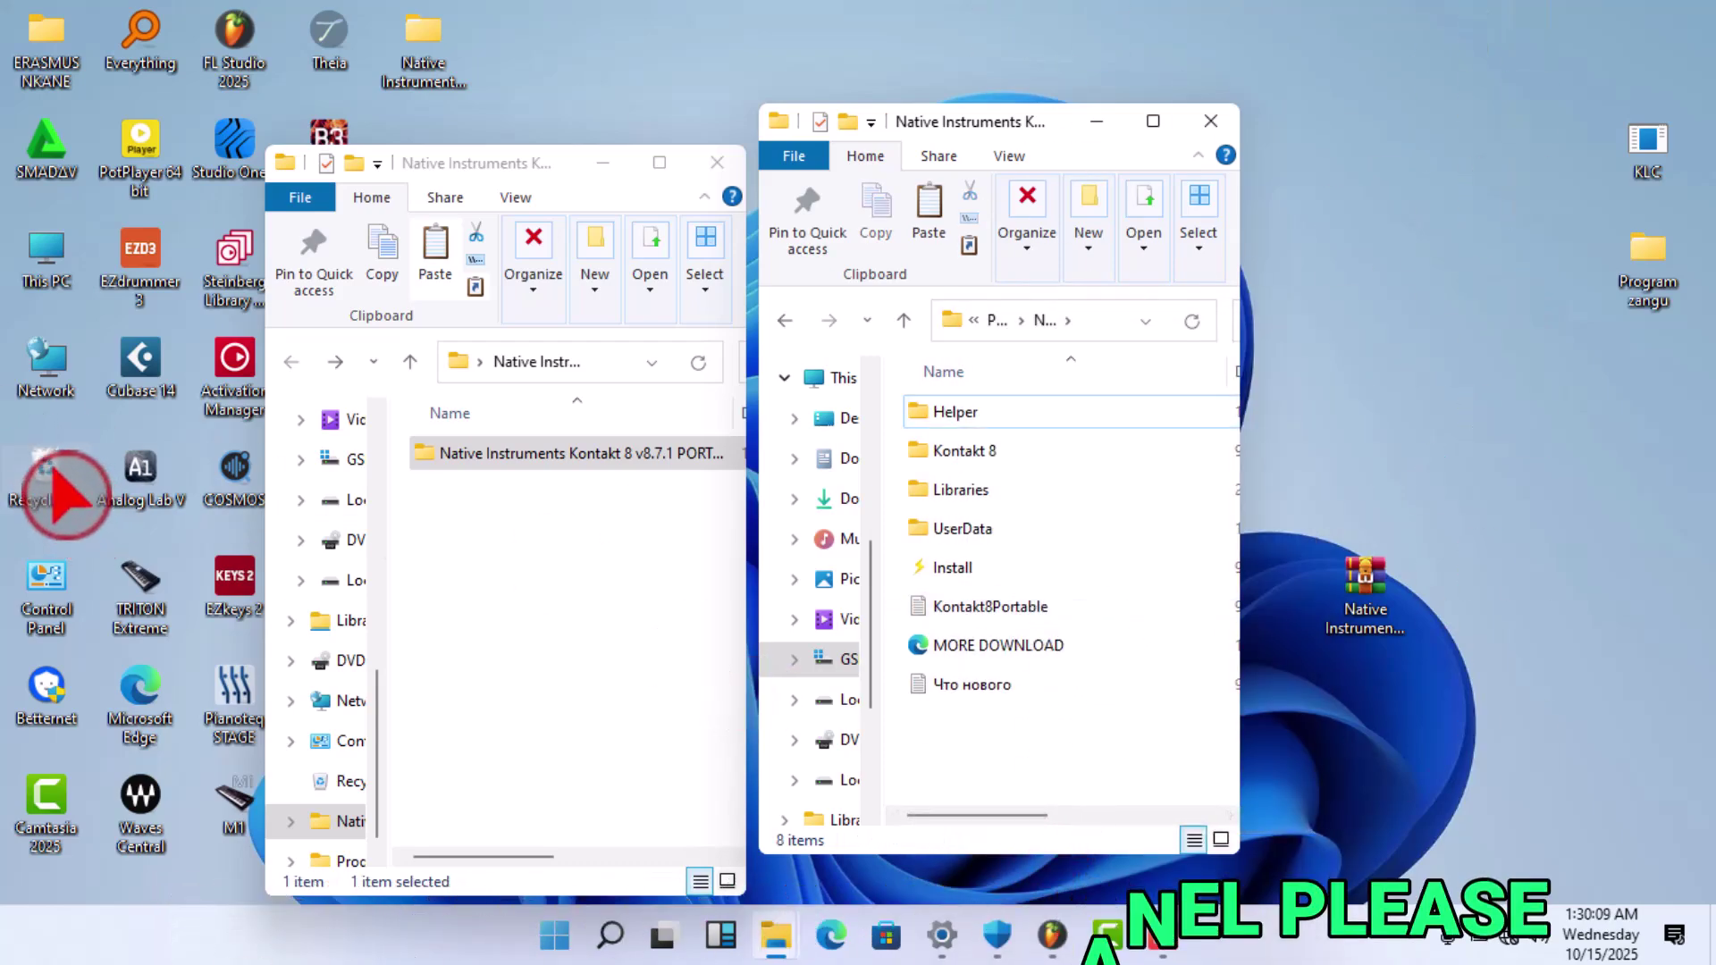
{"action": "right_click", "coordinate": [43, 465]}
{"action": "left_click", "coordinate": [116, 512]}
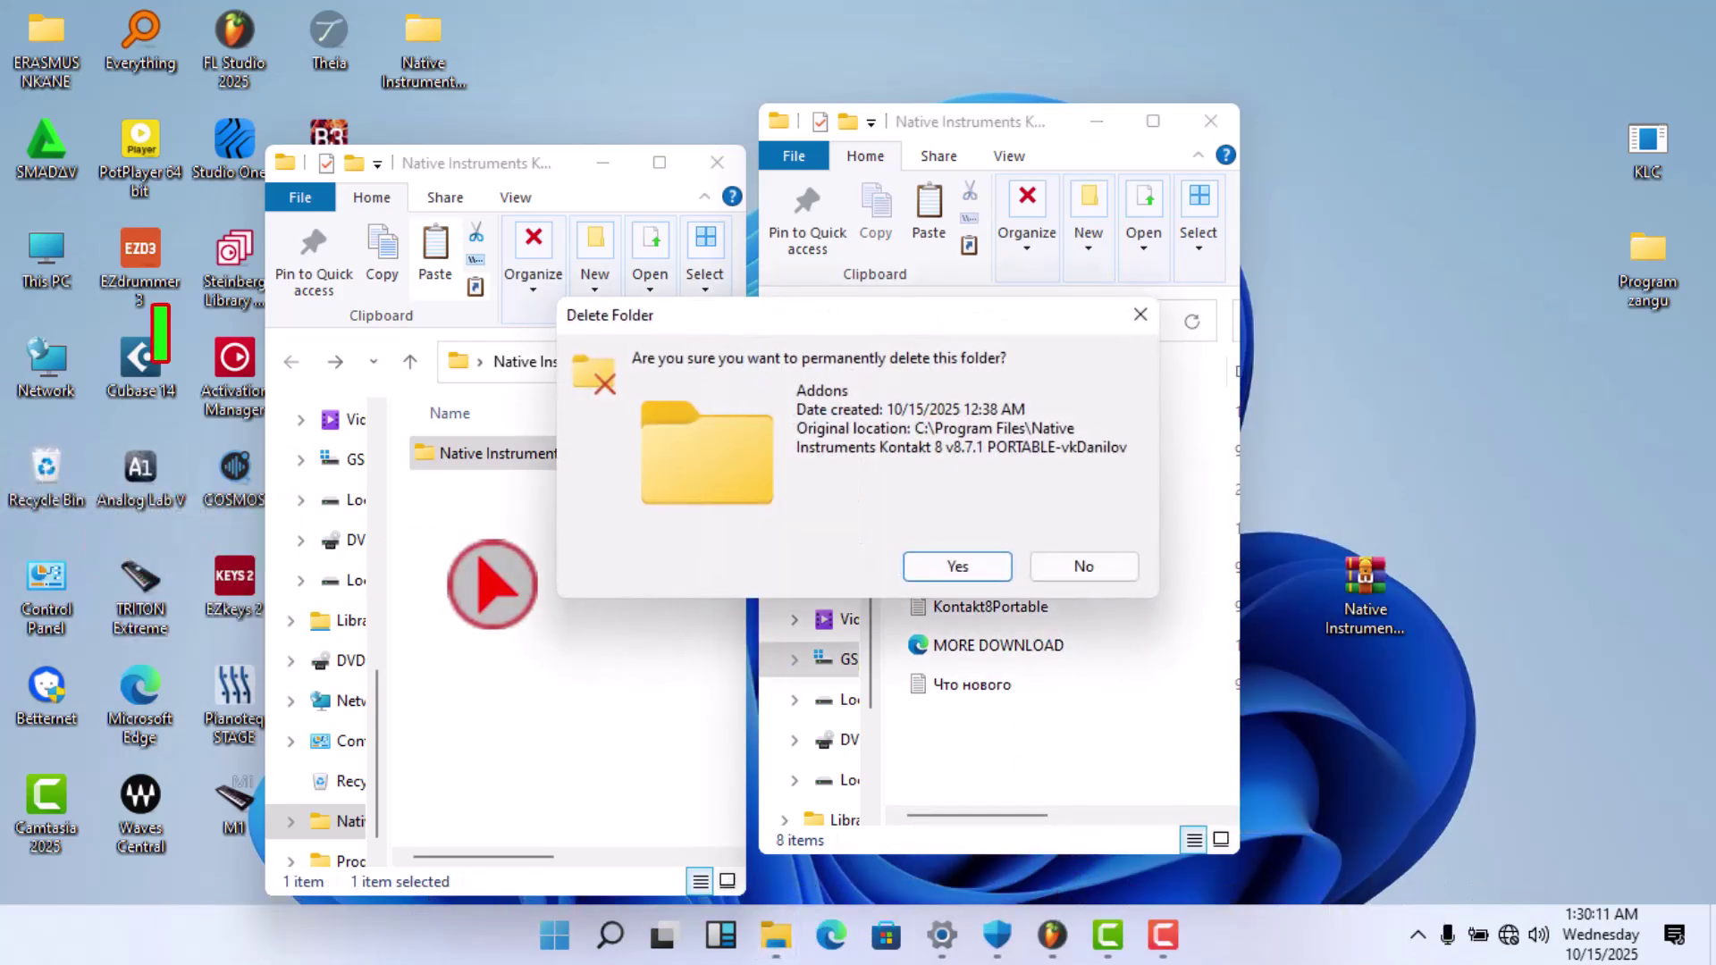
{"action": "left_click", "coordinate": [970, 577]}
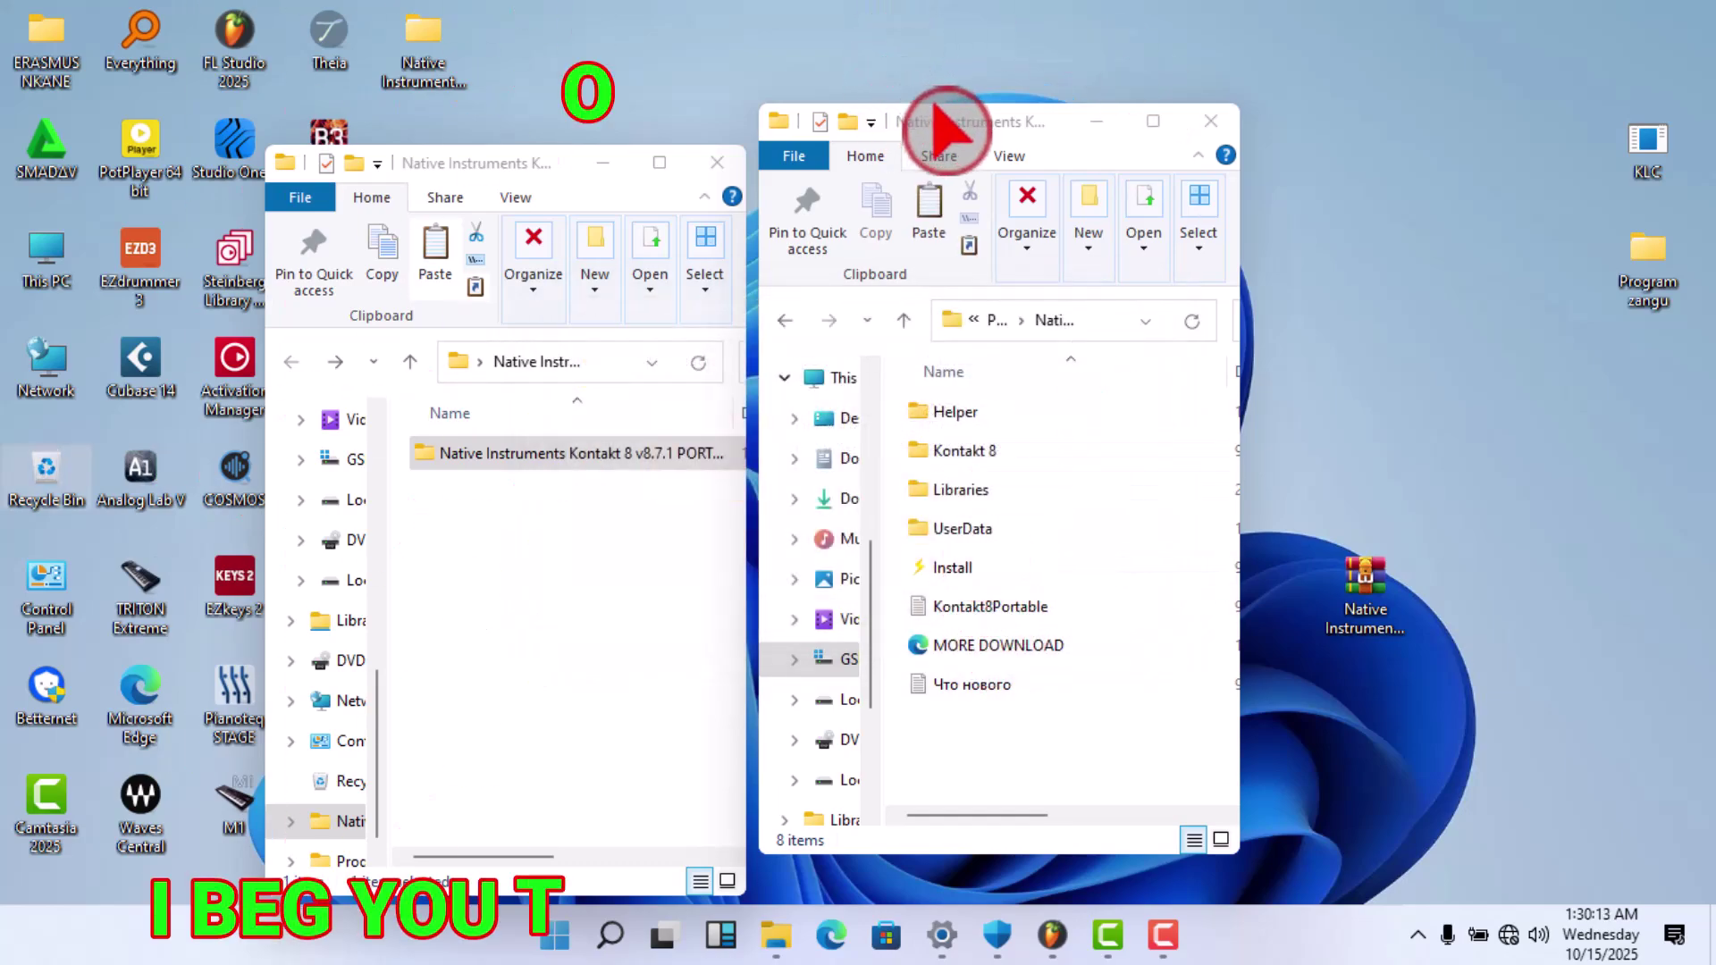
{"action": "left_click_drag", "start_coordinate": [931, 129], "coordinate": [514, 169]}
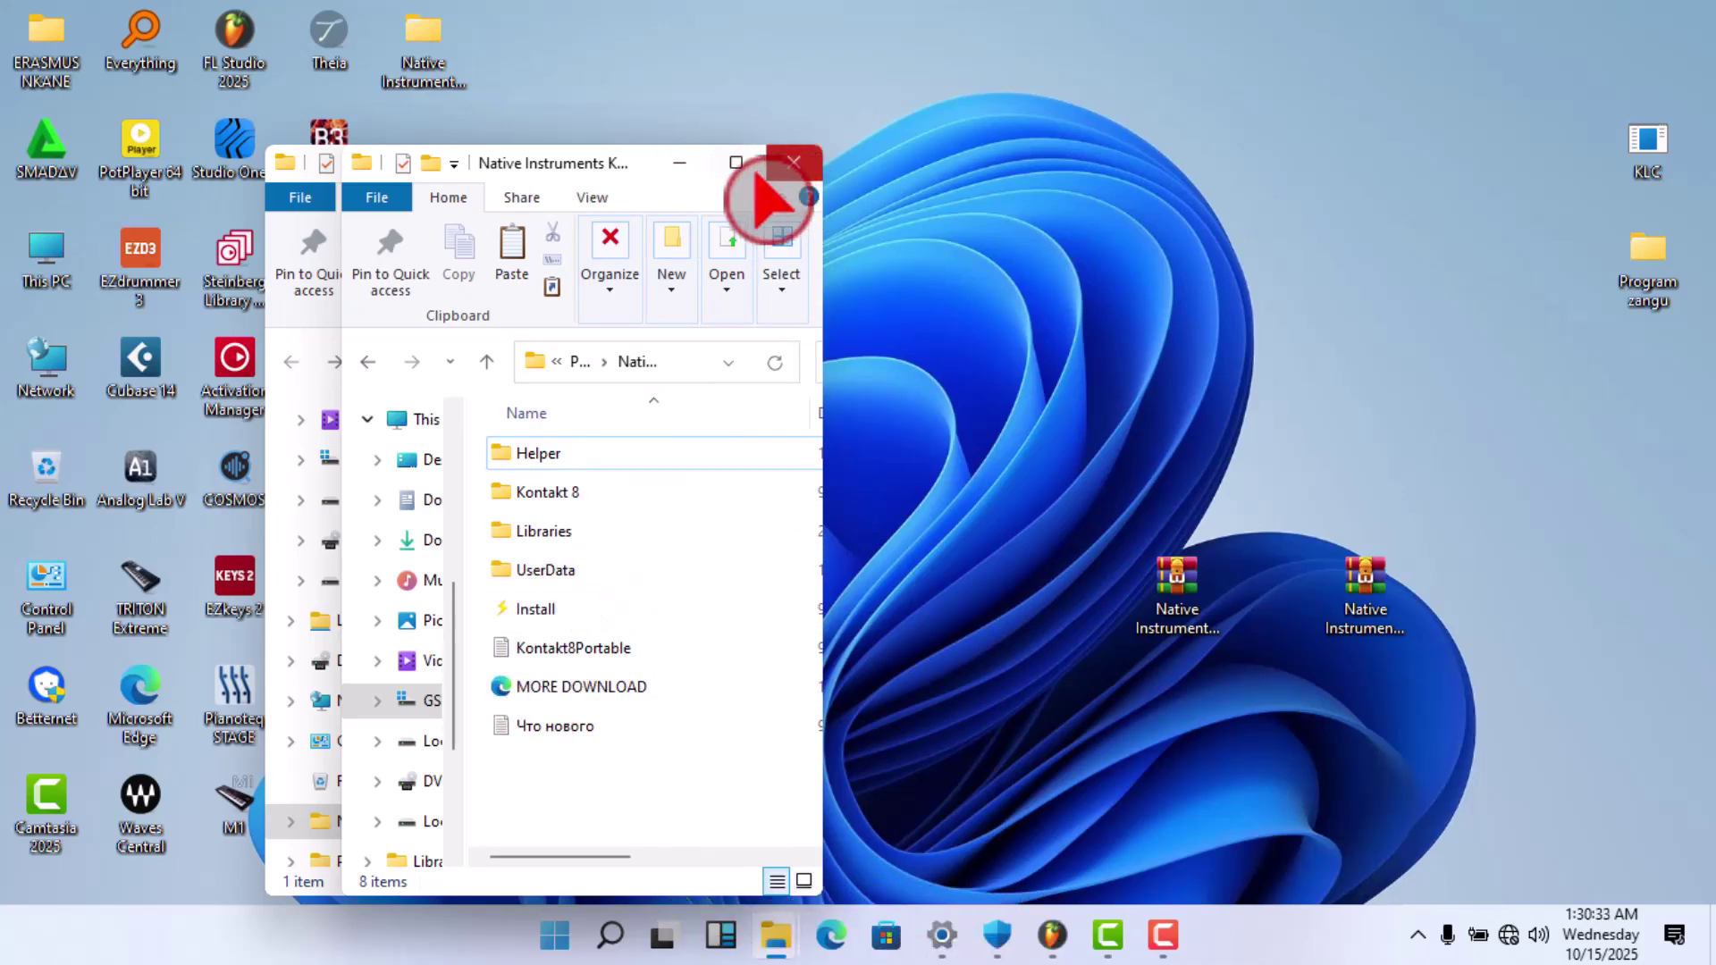
Run Install, accept default components and VST folder, finish integration, and close the Kontakt window.
{"action": "left_click", "coordinate": [527, 611]}
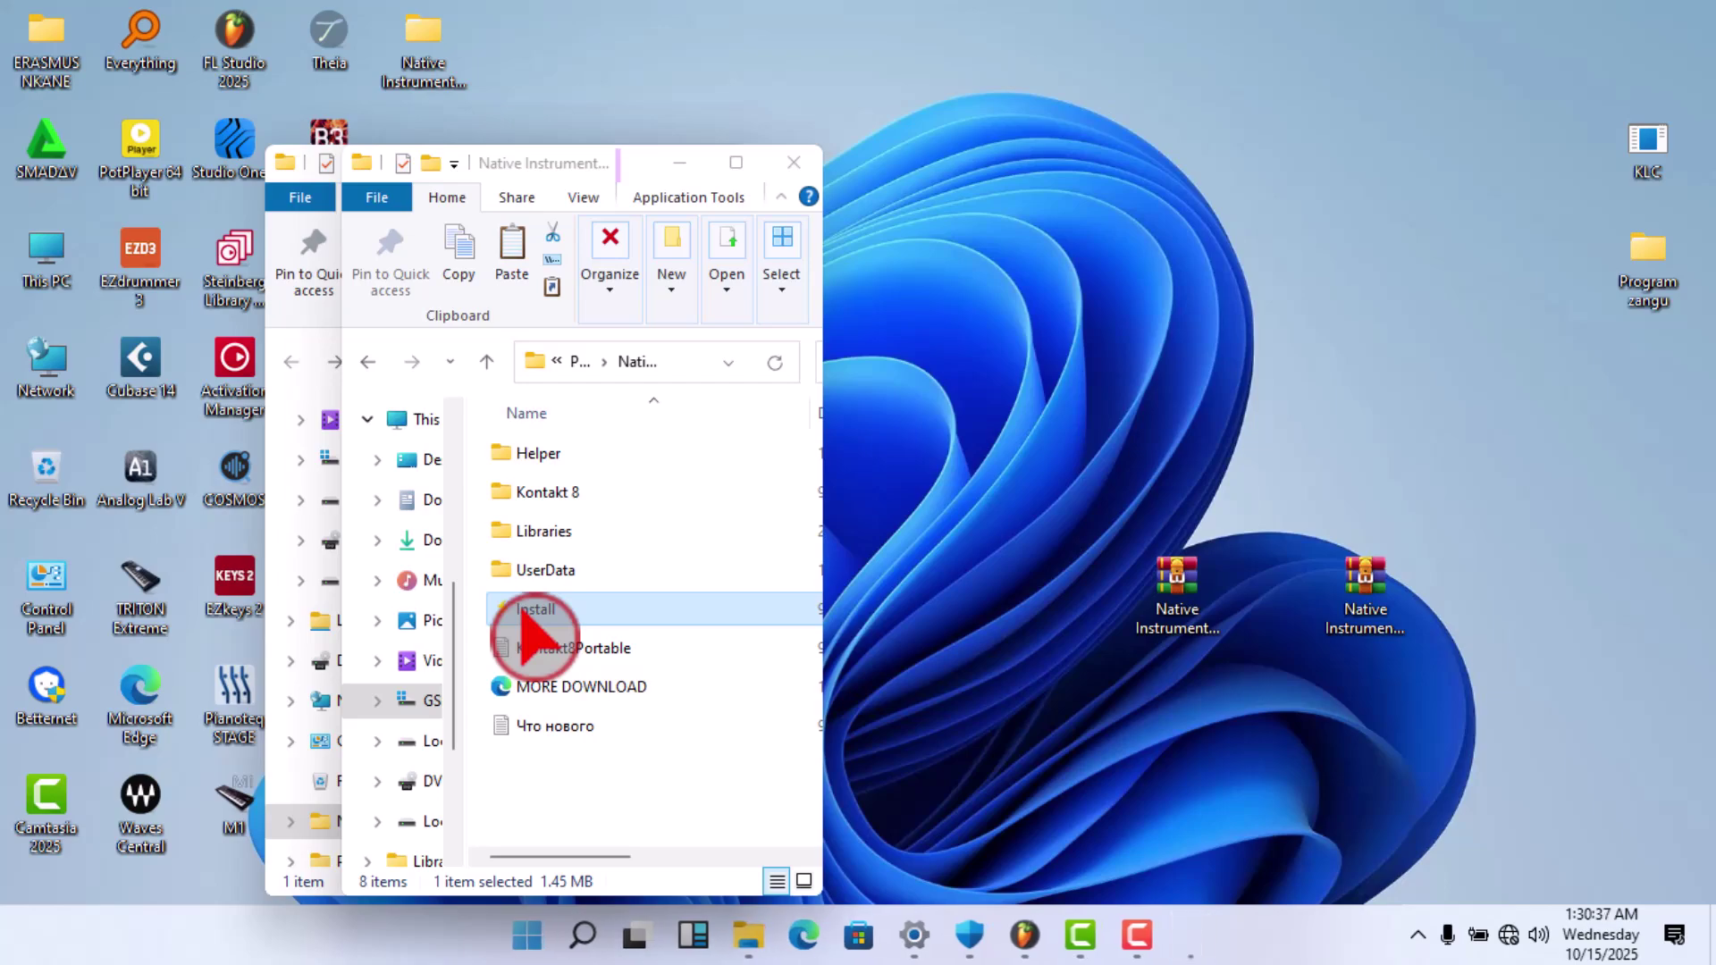
{"action": "left_click", "coordinate": [994, 666]}
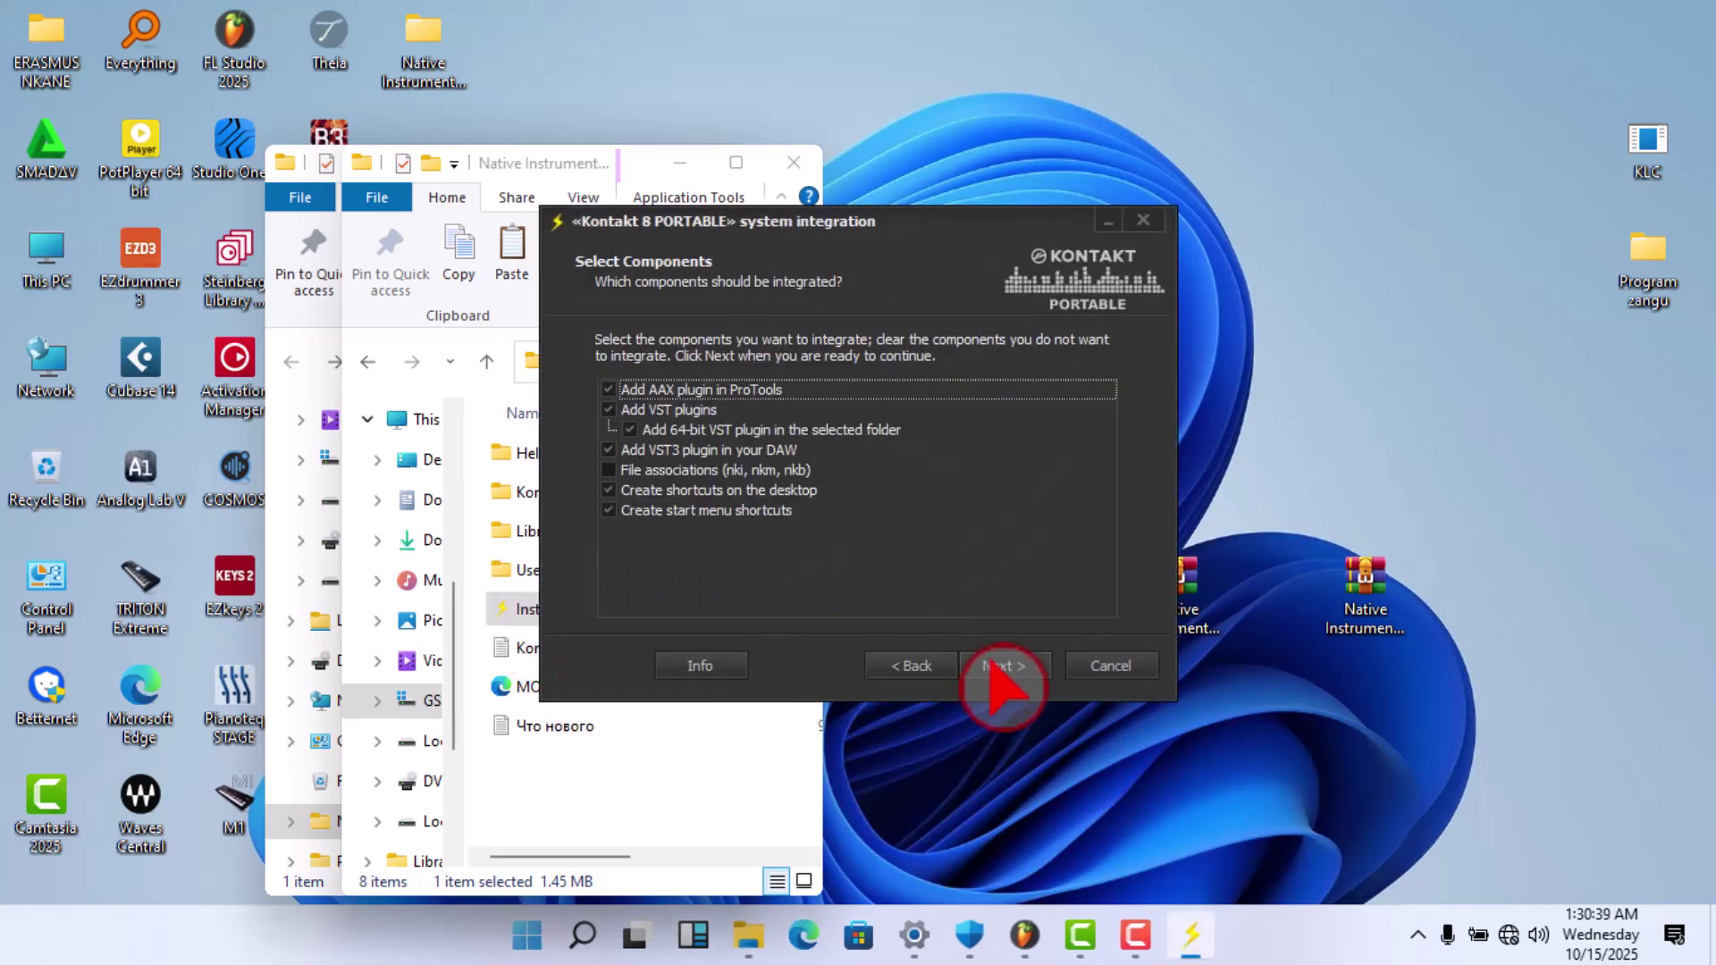
{"action": "left_click", "coordinate": [997, 668]}
{"action": "left_click", "coordinate": [1007, 672]}
{"action": "left_click", "coordinate": [1007, 672]}
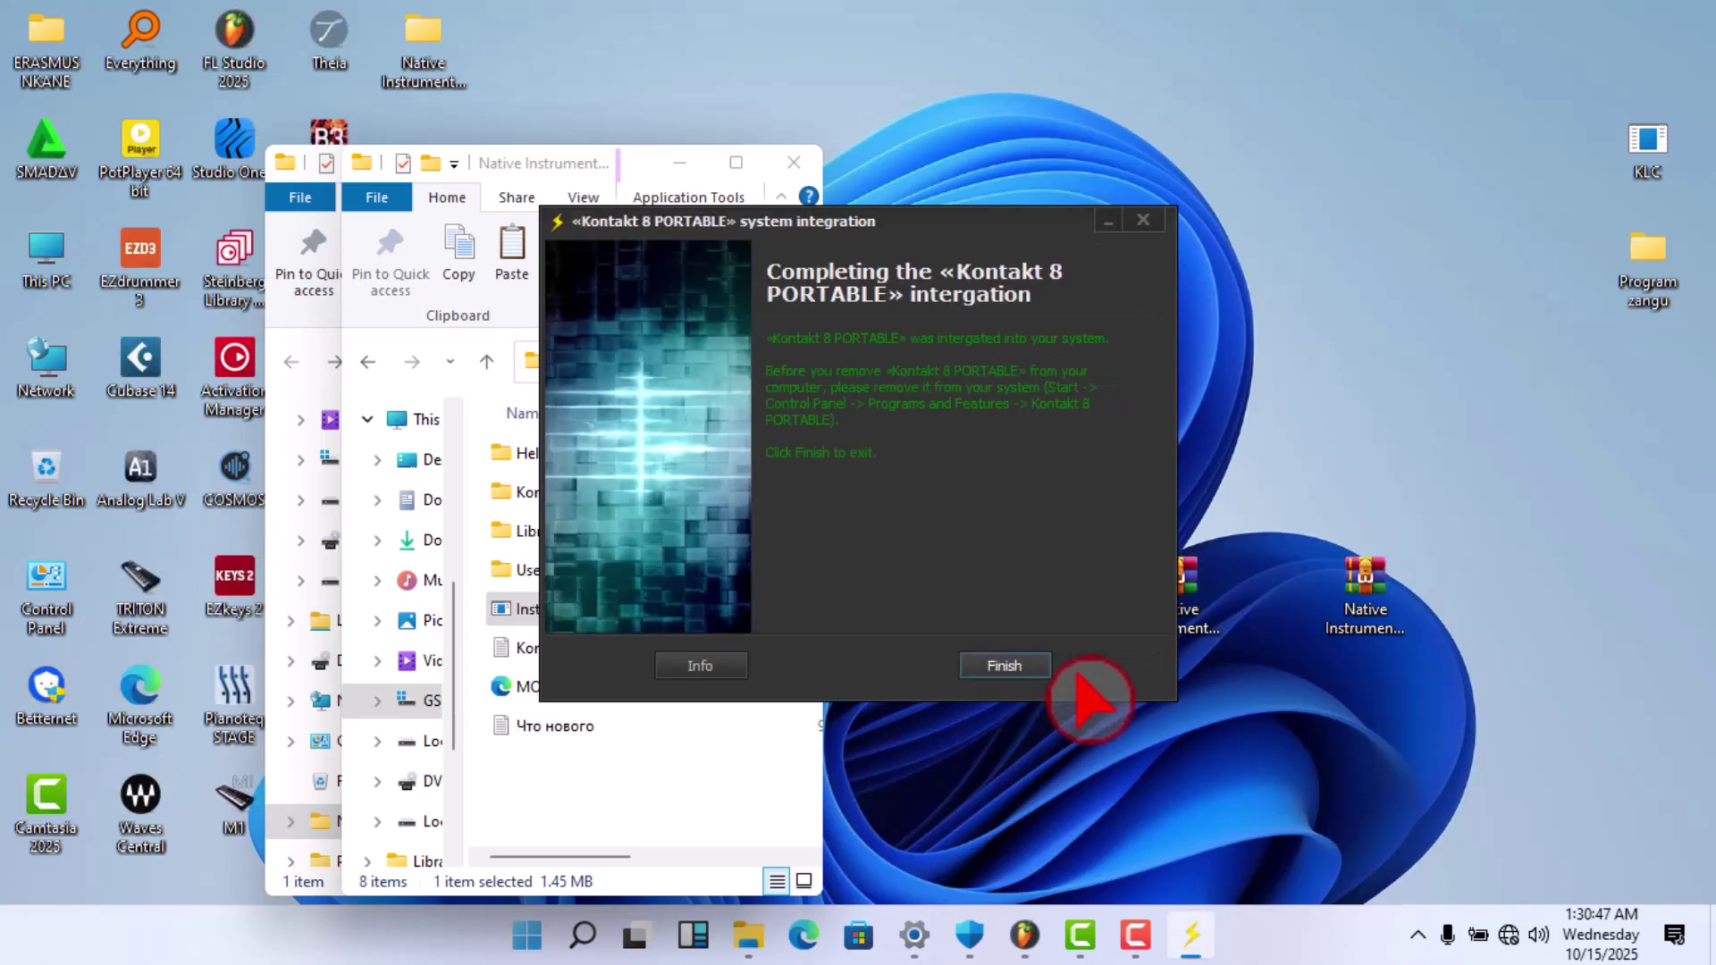
{"action": "left_click", "coordinate": [1001, 672]}
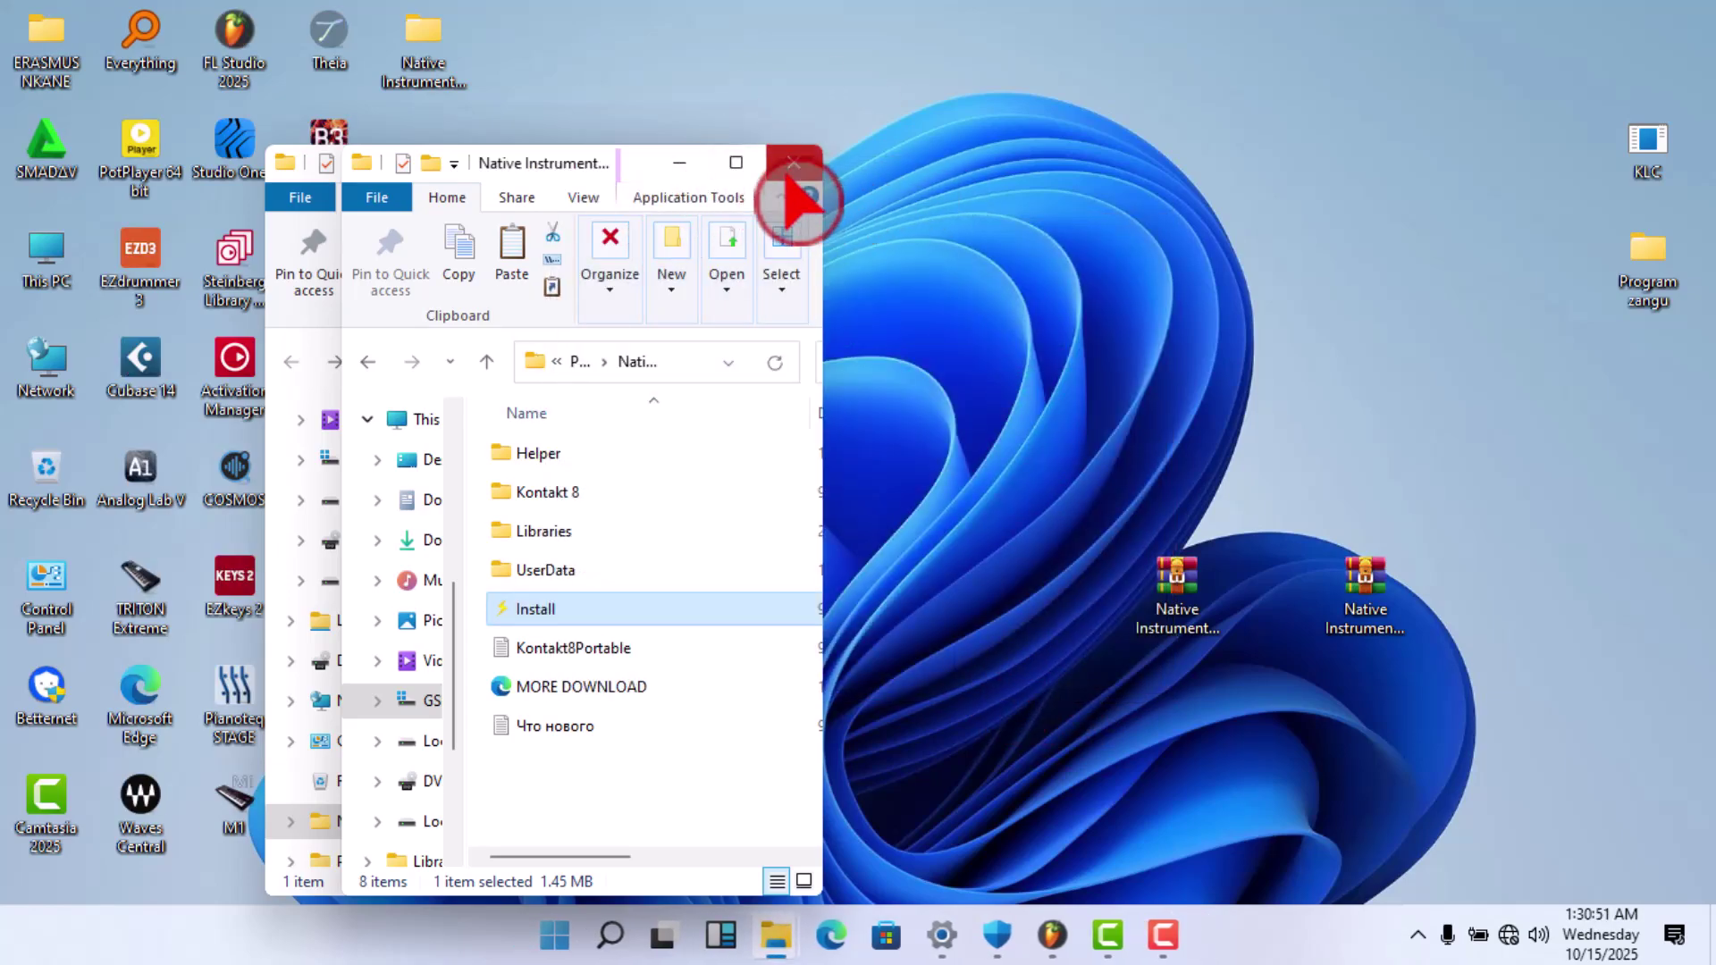
{"action": "left_click", "coordinate": [788, 174]}
Close the Native Instruments window and refresh the desktop so the Kontakt shortcuts appear.
{"action": "left_click", "coordinate": [724, 164]}
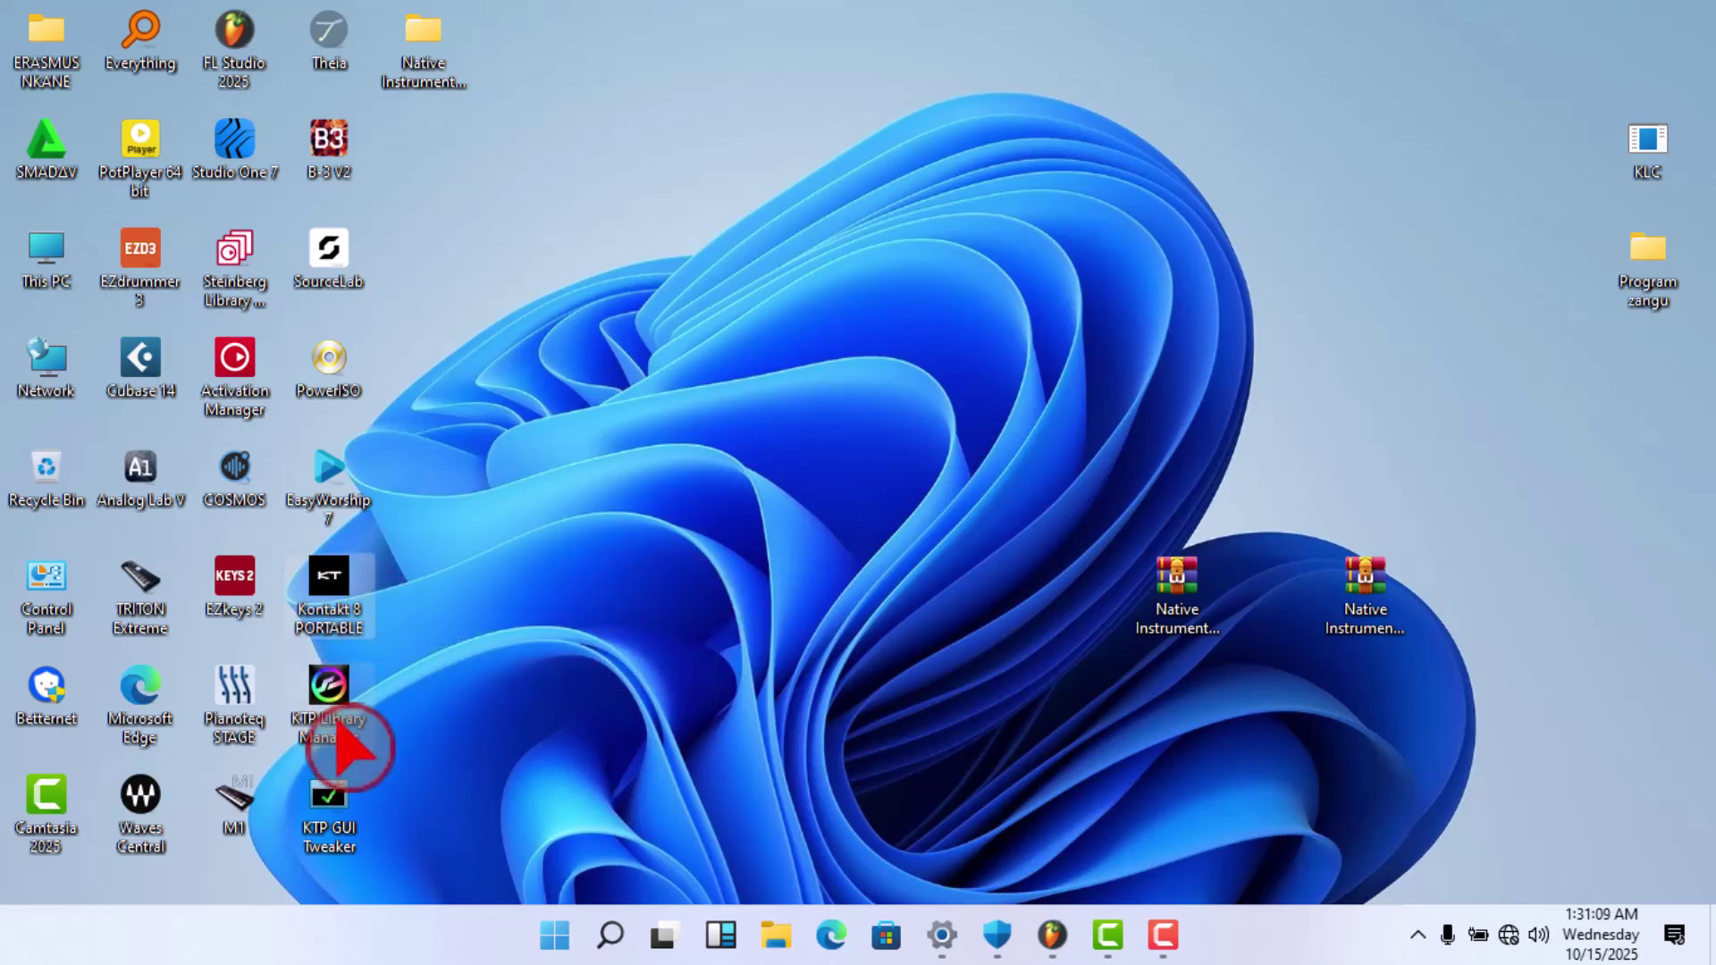
{"action": "right_click", "coordinate": [738, 456]}
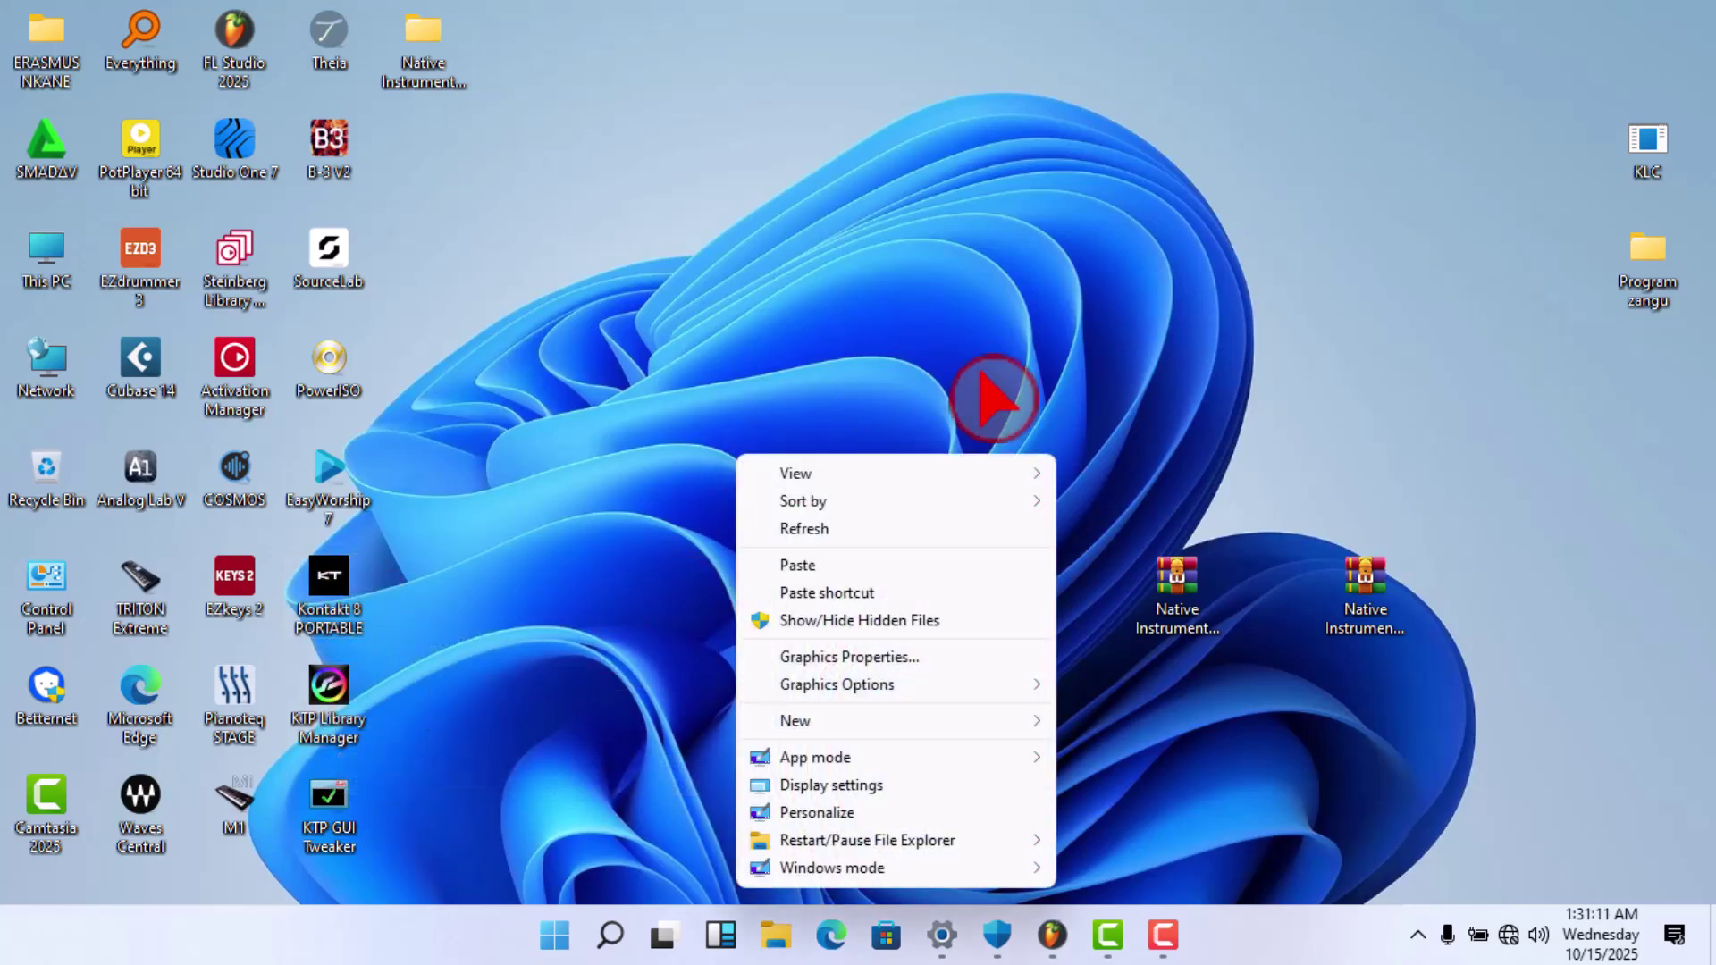
{"action": "left_click", "coordinate": [840, 529]}
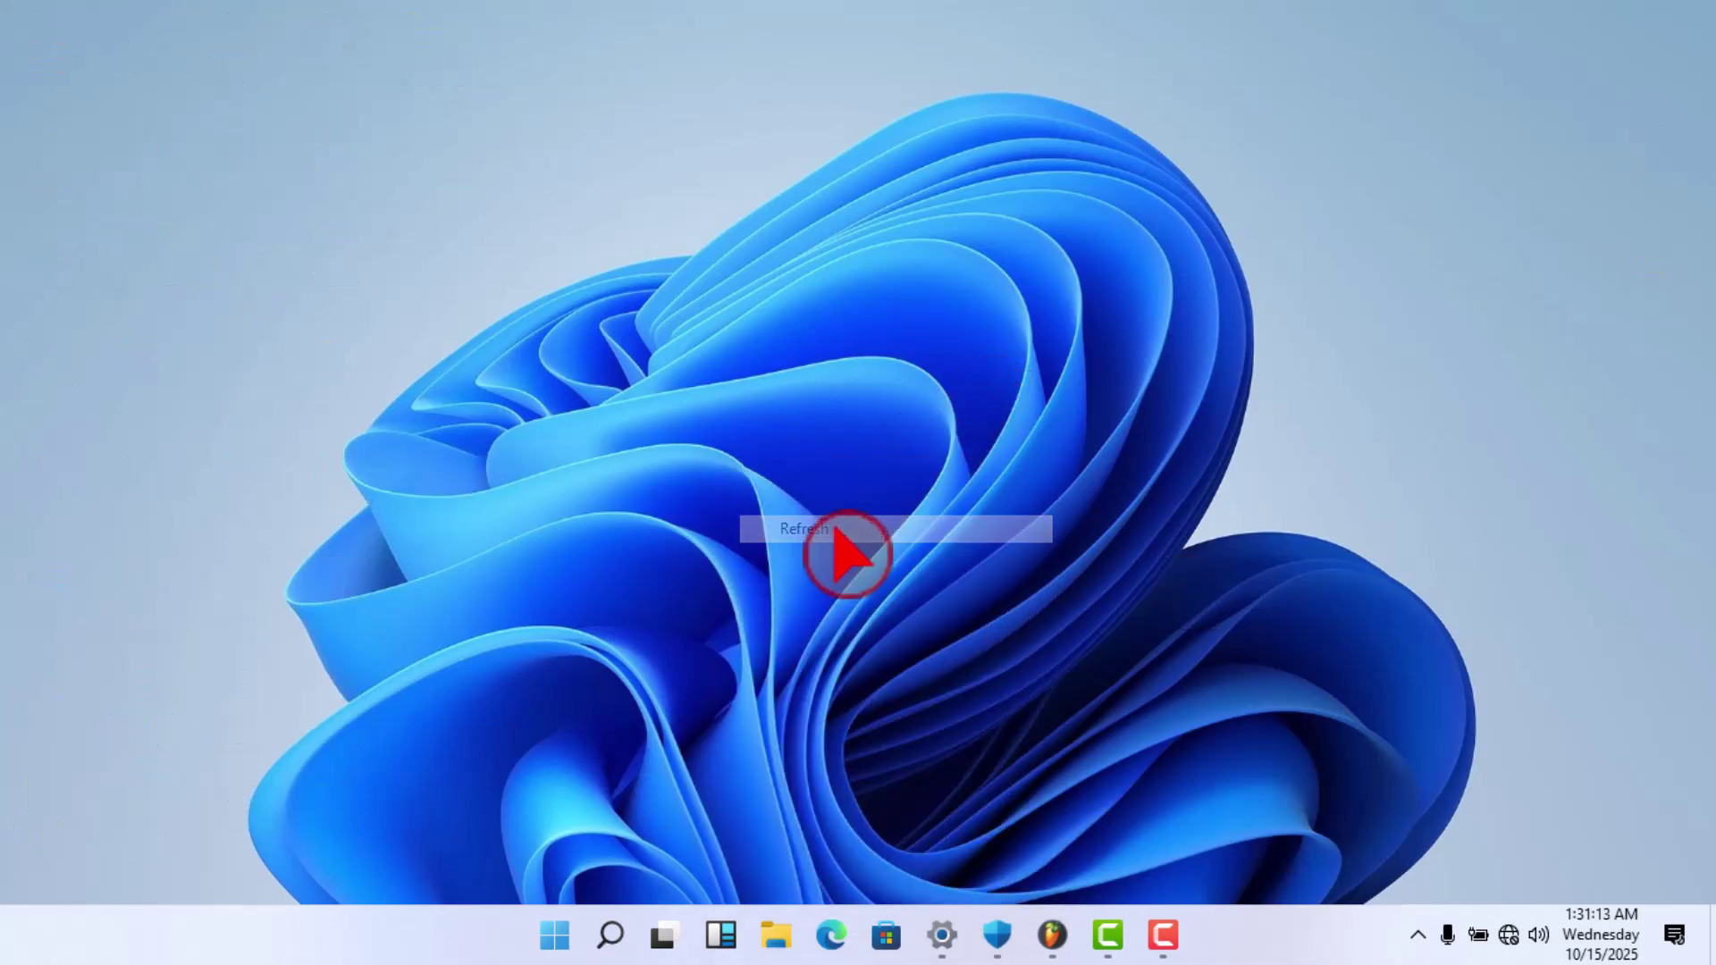
{"action": "right_click", "coordinate": [729, 483]}
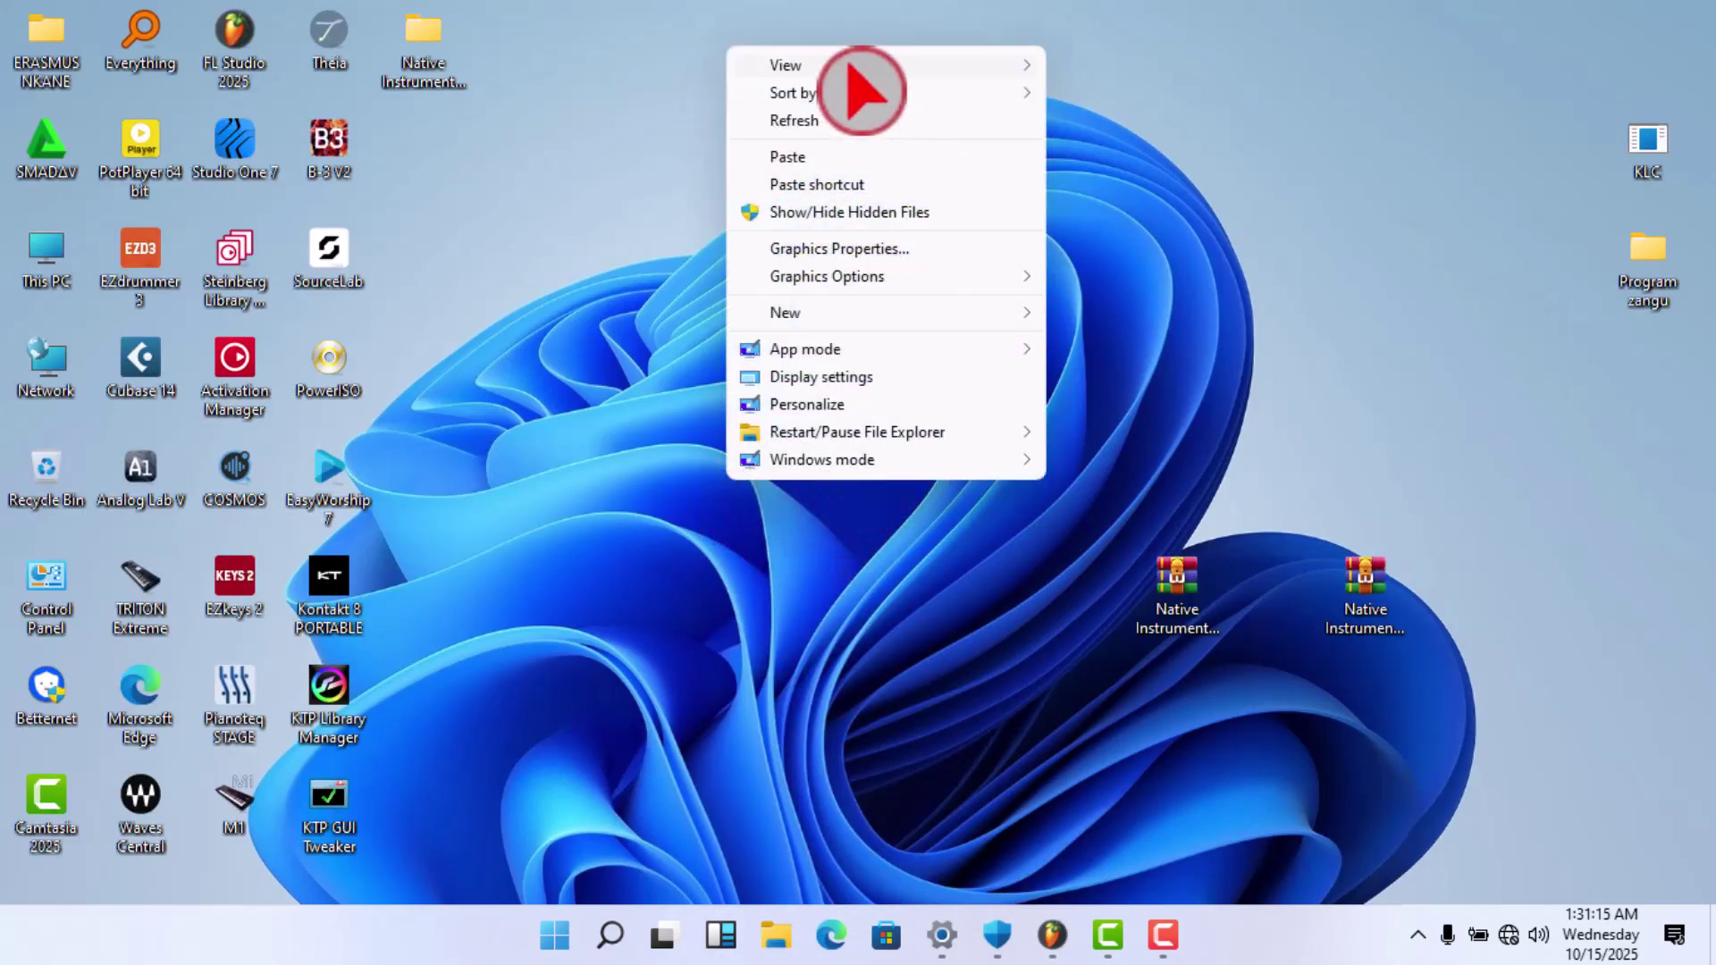
{"action": "left_click", "coordinate": [528, 129]}
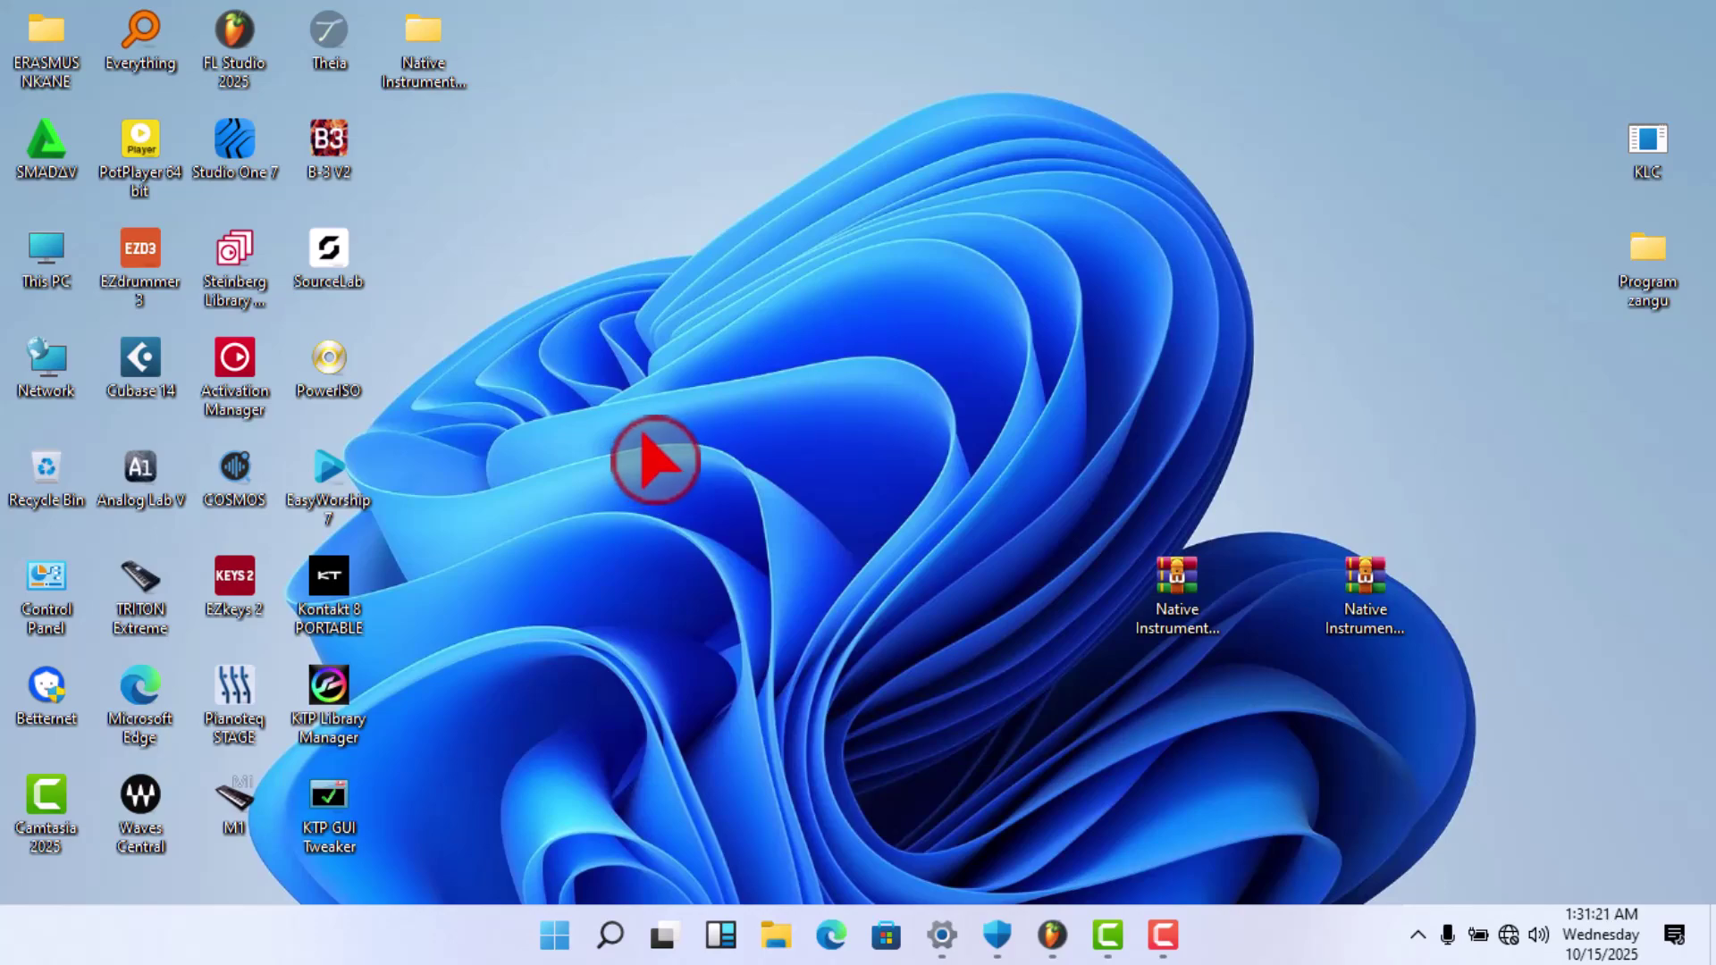
{"action": "right_click", "coordinate": [526, 306]}
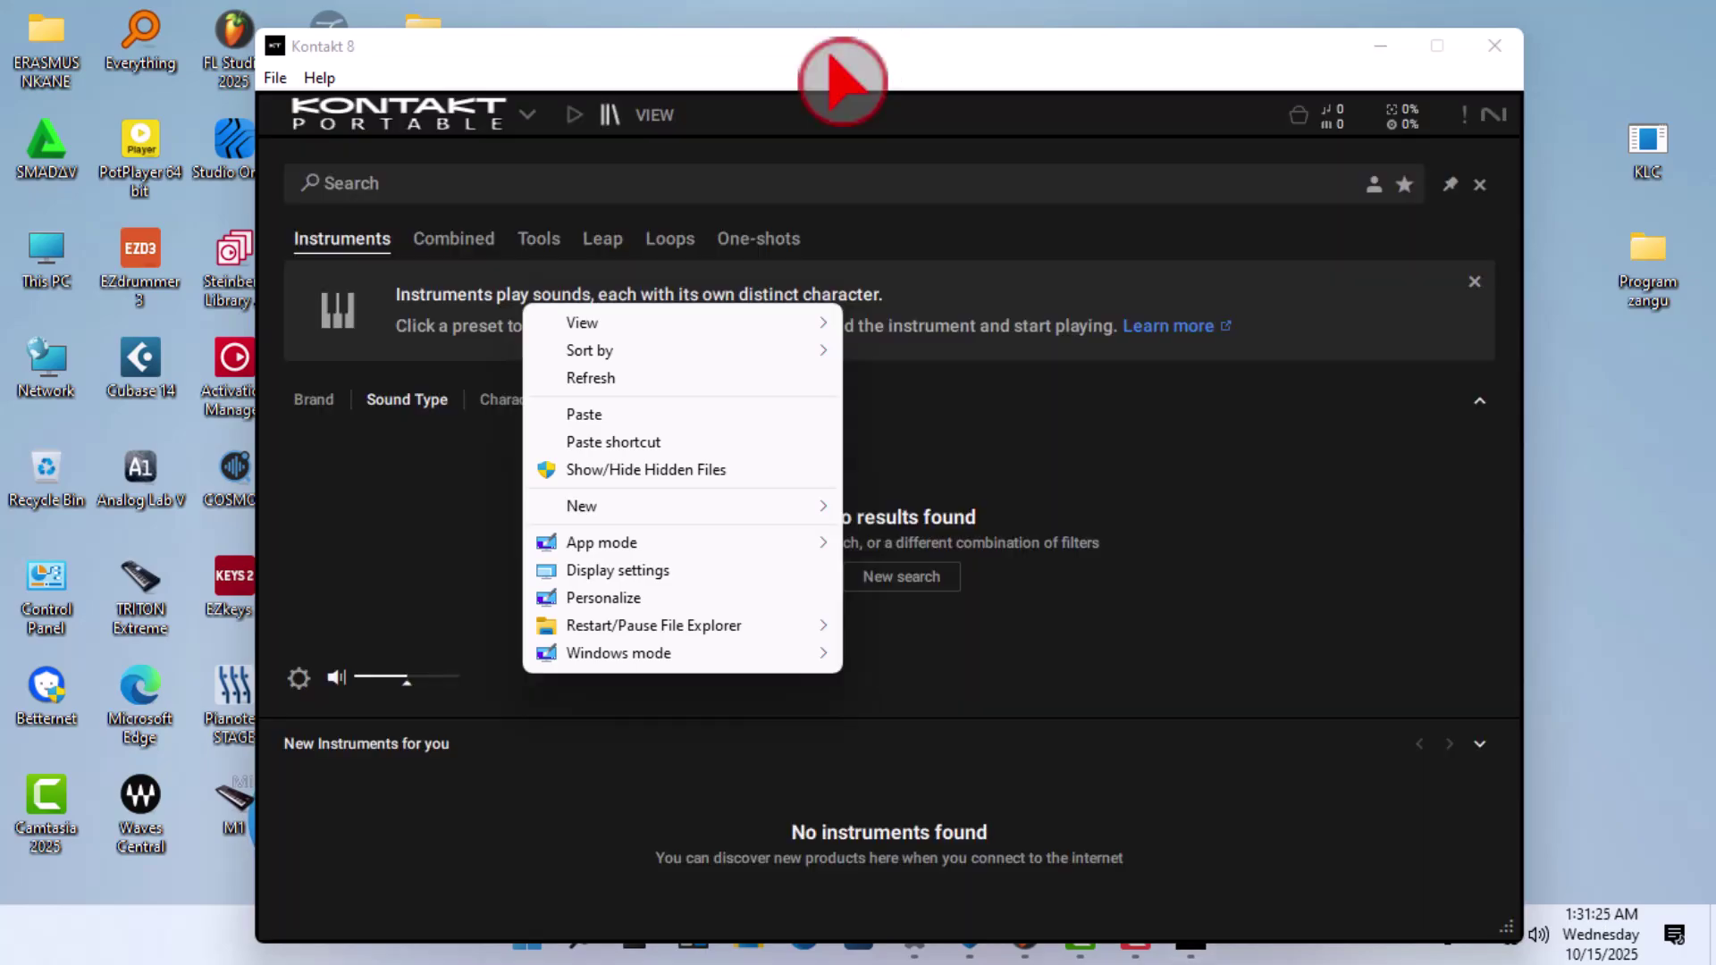
Reposition the standalone Kontakt 8 window, then close it.
{"action": "mouse_move", "coordinate": [841, 78]}
{"action": "left_mouse_down"}
{"action": "mouse_move", "coordinate": [610, 143]}
{"action": "mouse_move", "coordinate": [871, 75]}
{"action": "mouse_move", "coordinate": [835, 83]}
{"action": "left_mouse_up"}
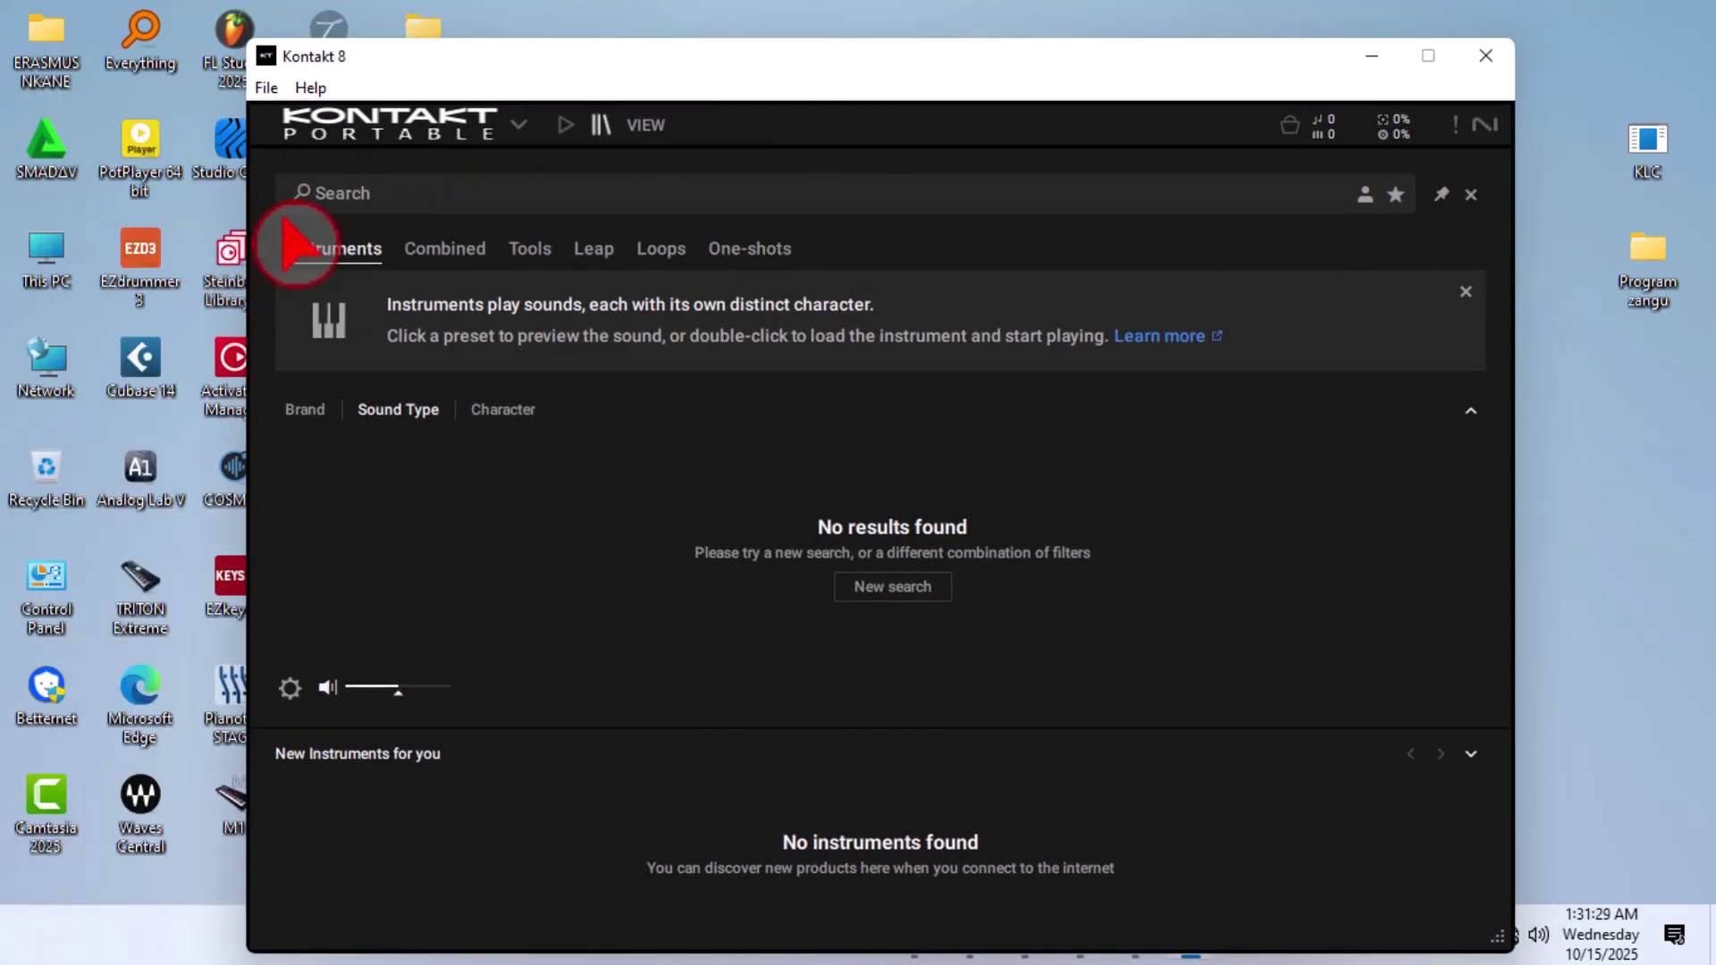
{"action": "left_click", "coordinate": [1485, 57]}
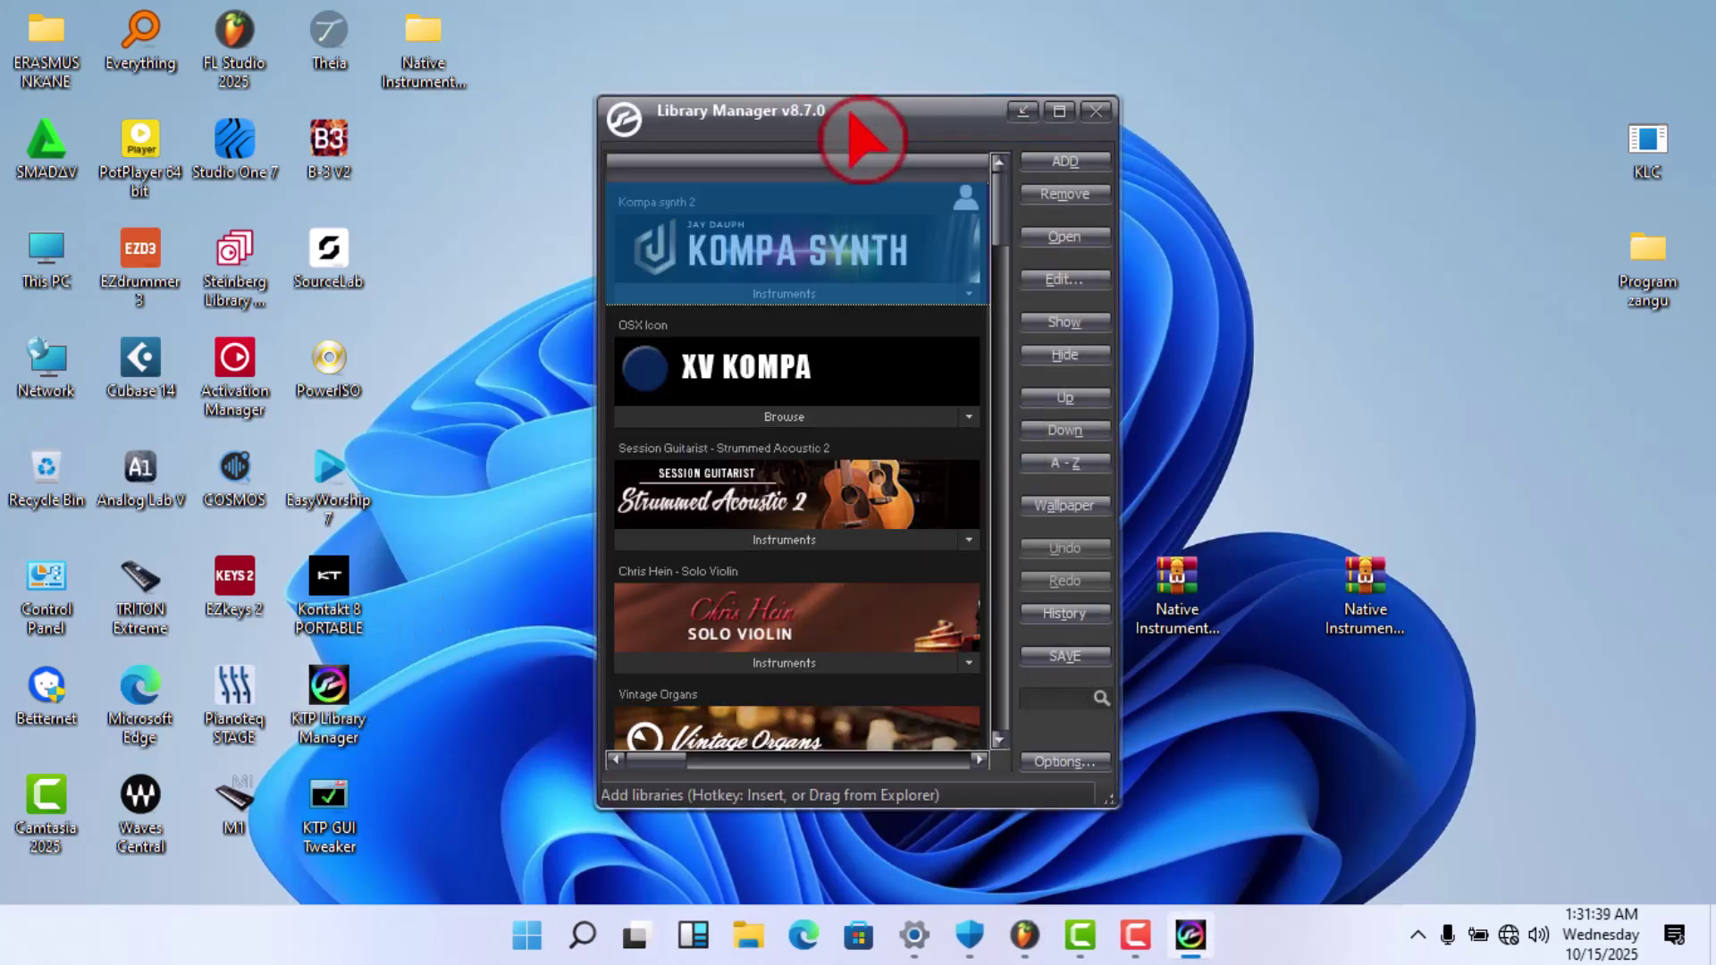
{"action": "left_click", "coordinate": [1065, 161]}
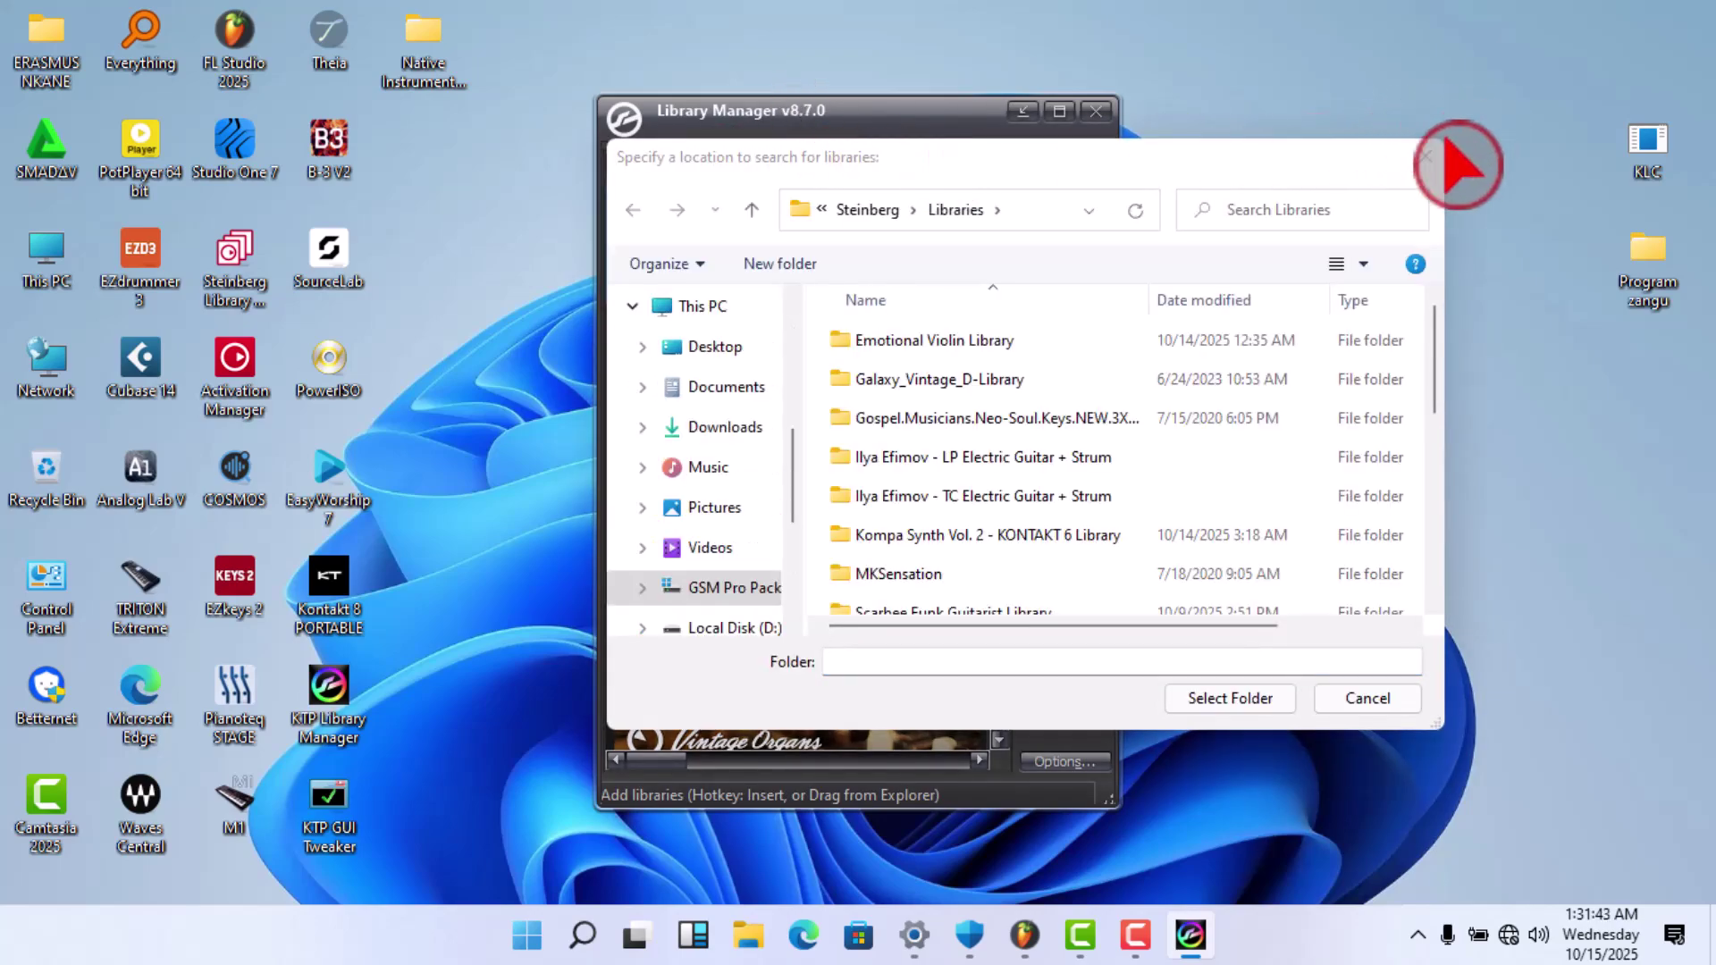
{"action": "left_click", "coordinate": [1424, 157]}
{"action": "left_click_drag", "start_coordinate": [794, 109], "coordinate": [404, 188]}
{"action": "scroll", "coordinate": [376, 497], "scroll_direction": "down", "scroll_amount": 10}
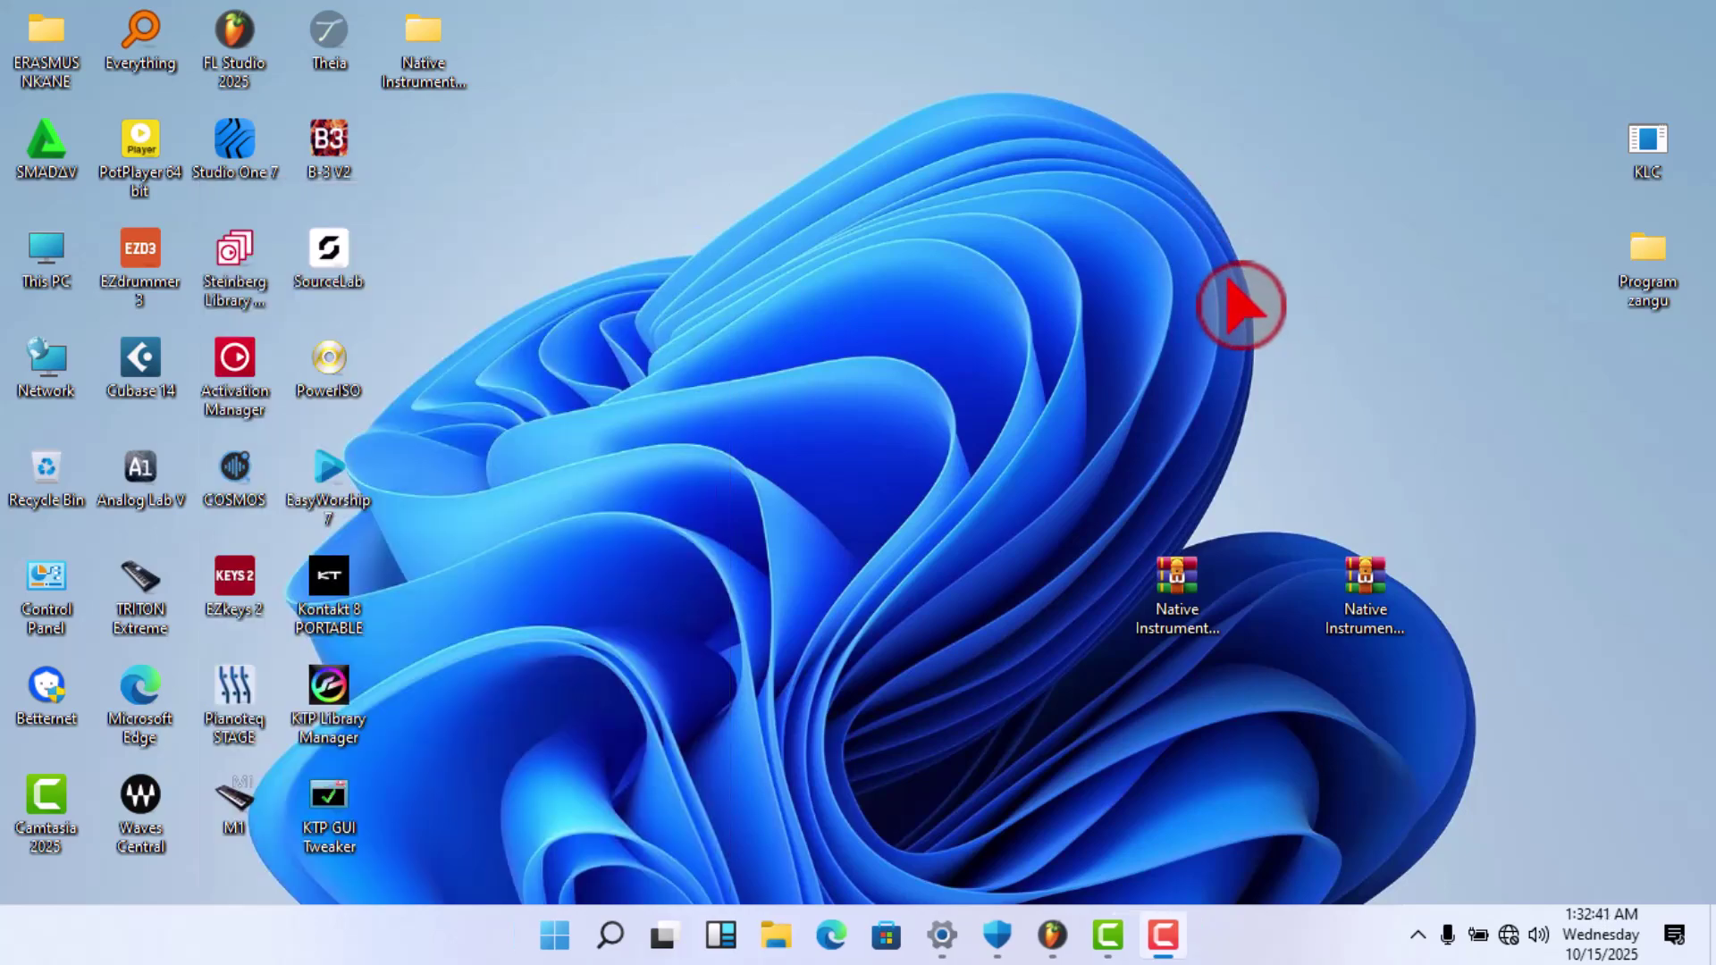
Open the Kontakt 8 plugin from FL Studio's Channel rack and show the Instruments browser.
{"action": "left_click", "coordinate": [1052, 935]}
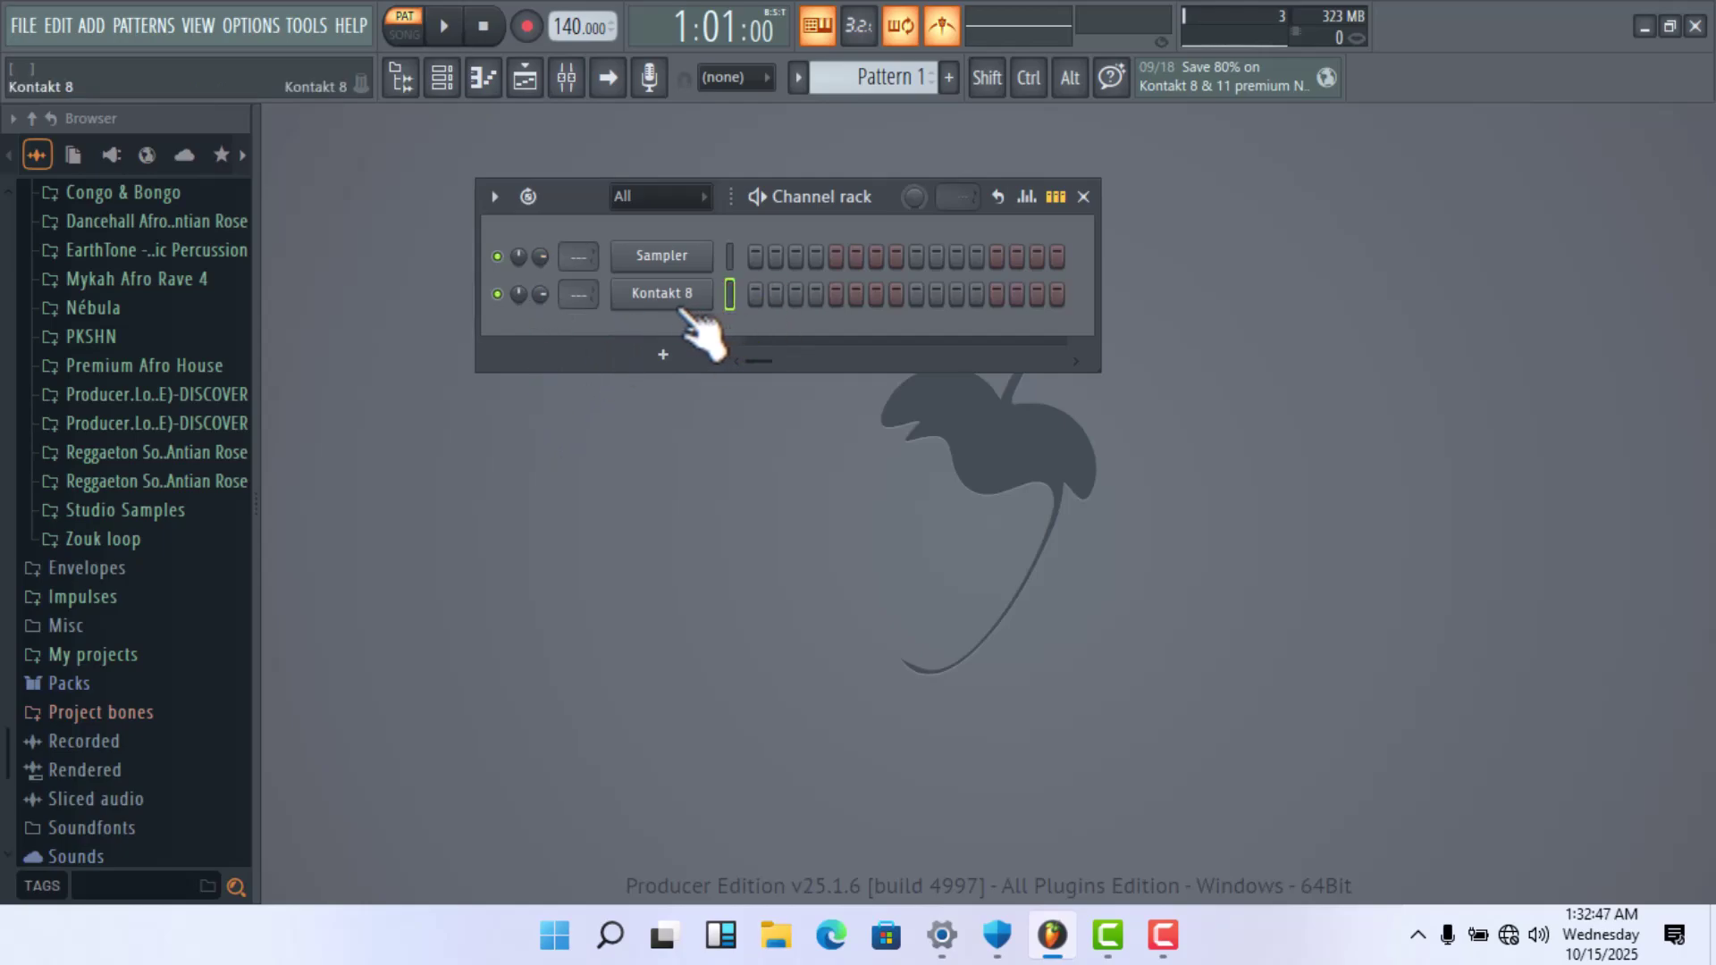
{"action": "left_click", "coordinate": [683, 309]}
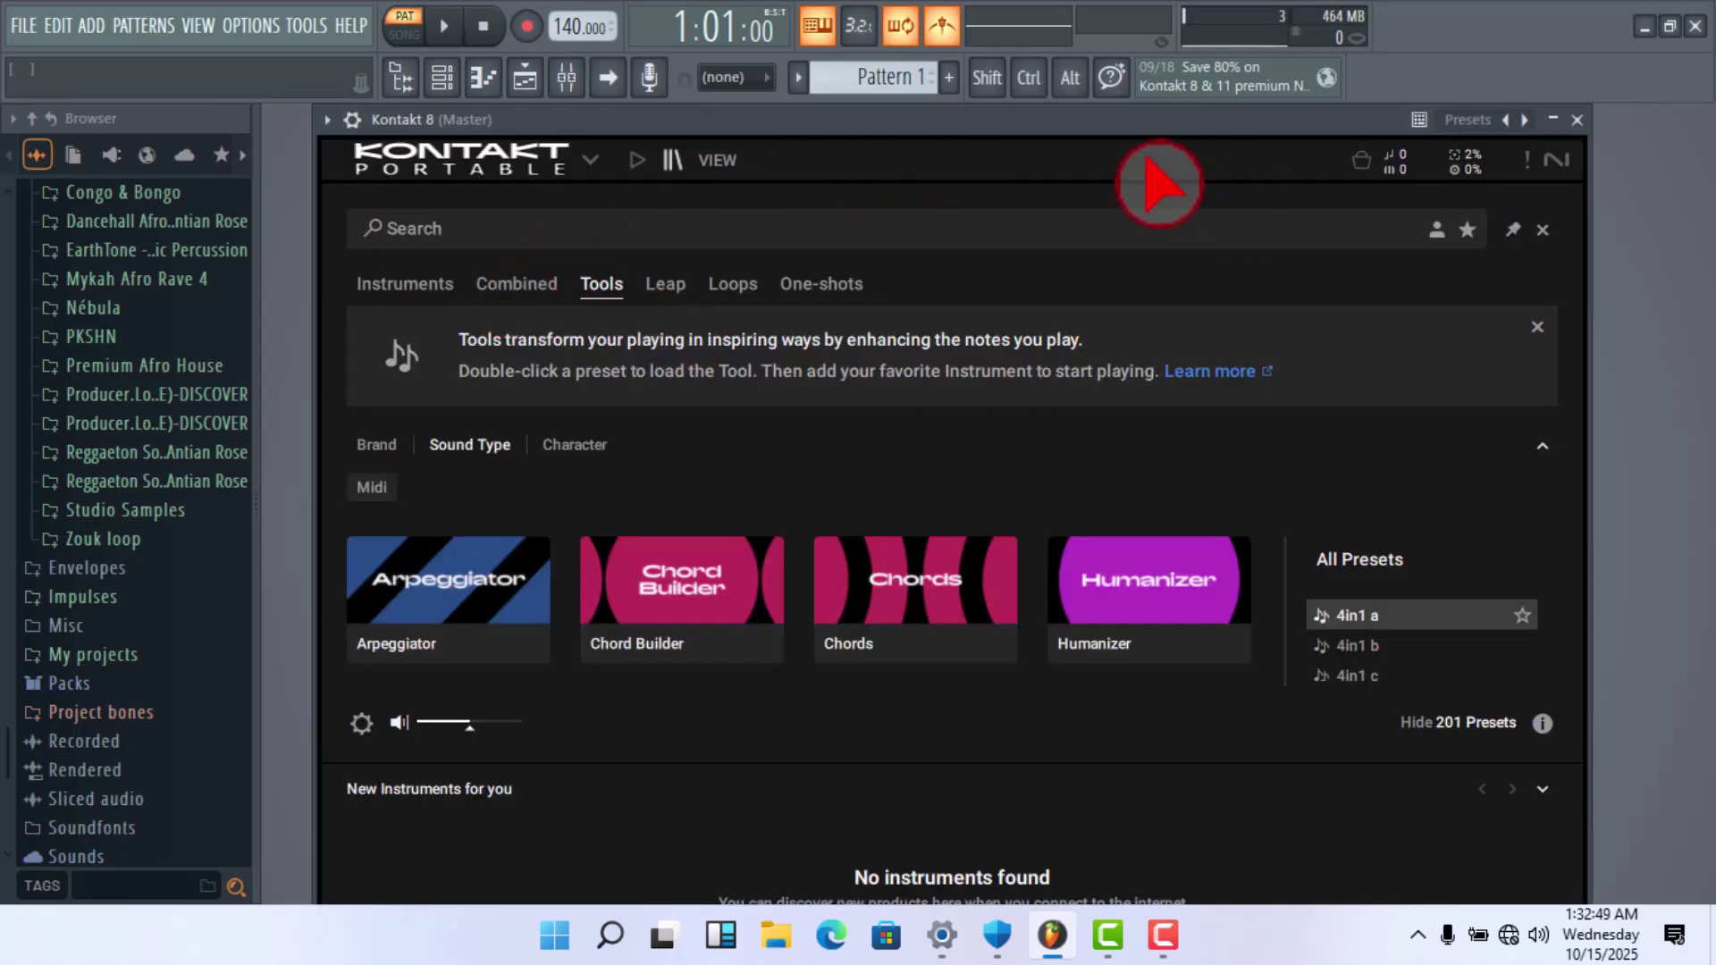
{"action": "mouse_move", "coordinate": [1071, 125]}
{"action": "left_mouse_down"}
{"action": "mouse_move", "coordinate": [903, 136]}
{"action": "mouse_move", "coordinate": [1105, 116]}
{"action": "mouse_move", "coordinate": [1096, 251]}
{"action": "mouse_move", "coordinate": [1024, 161]}
{"action": "mouse_move", "coordinate": [1037, 136]}
{"action": "mouse_move", "coordinate": [1037, 168]}
{"action": "mouse_move", "coordinate": [1045, 148]}
{"action": "left_mouse_up"}
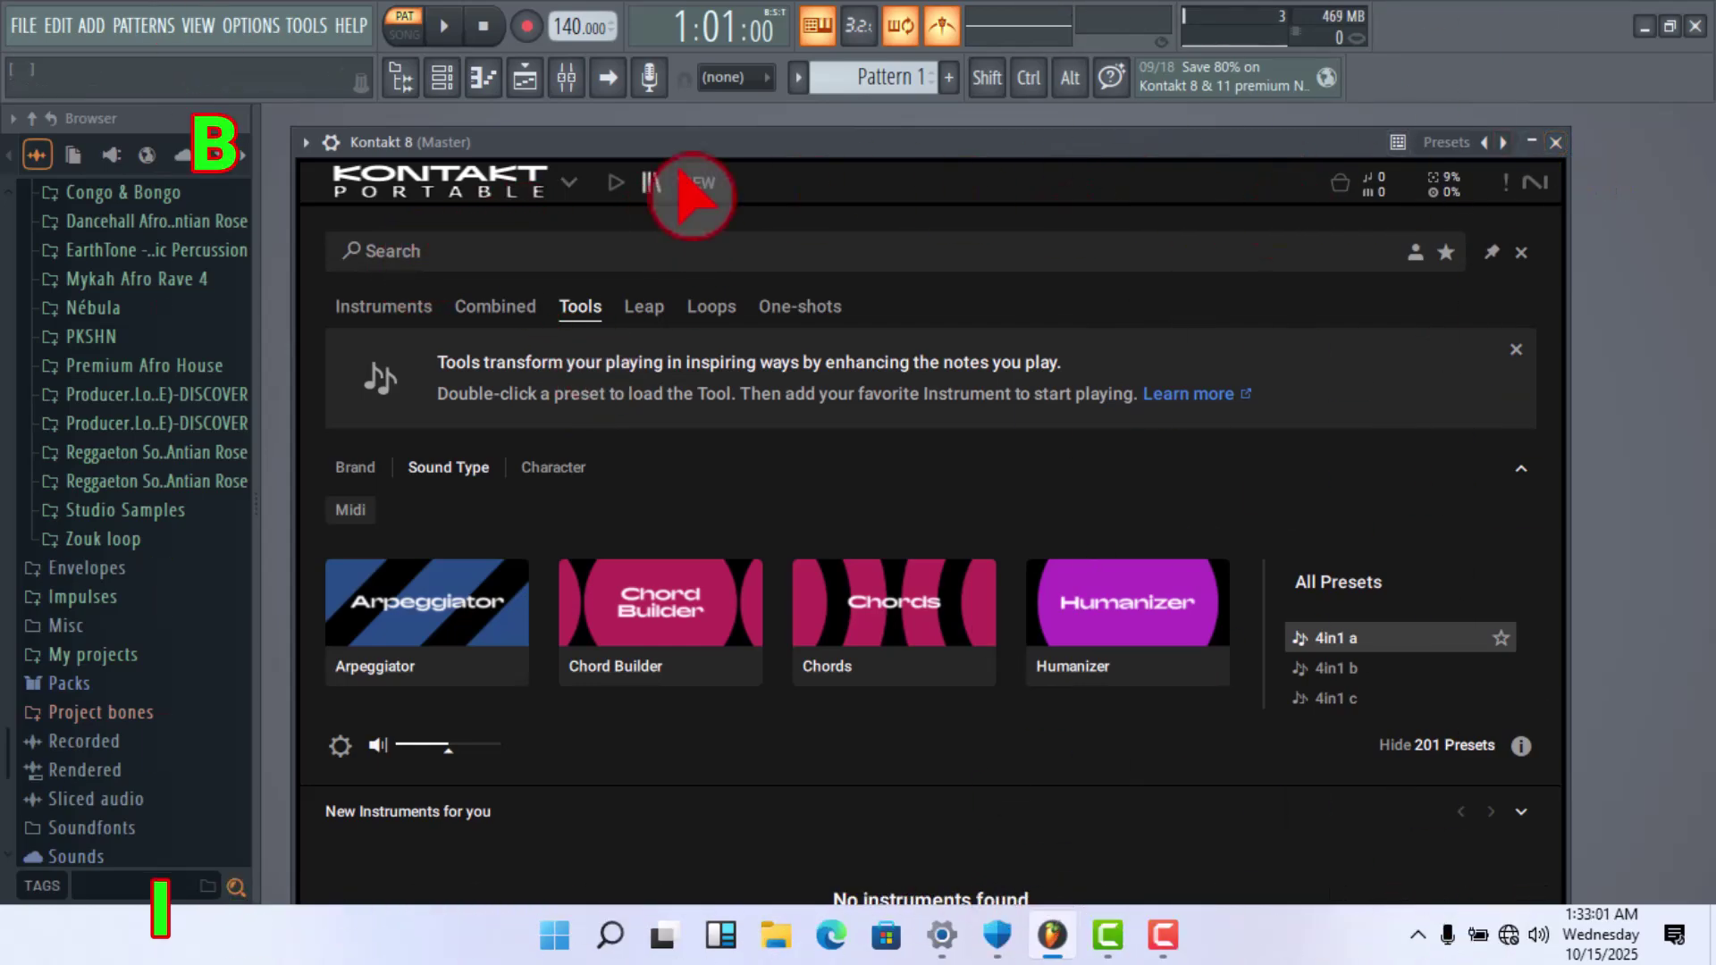
{"action": "left_click", "coordinate": [569, 184]}
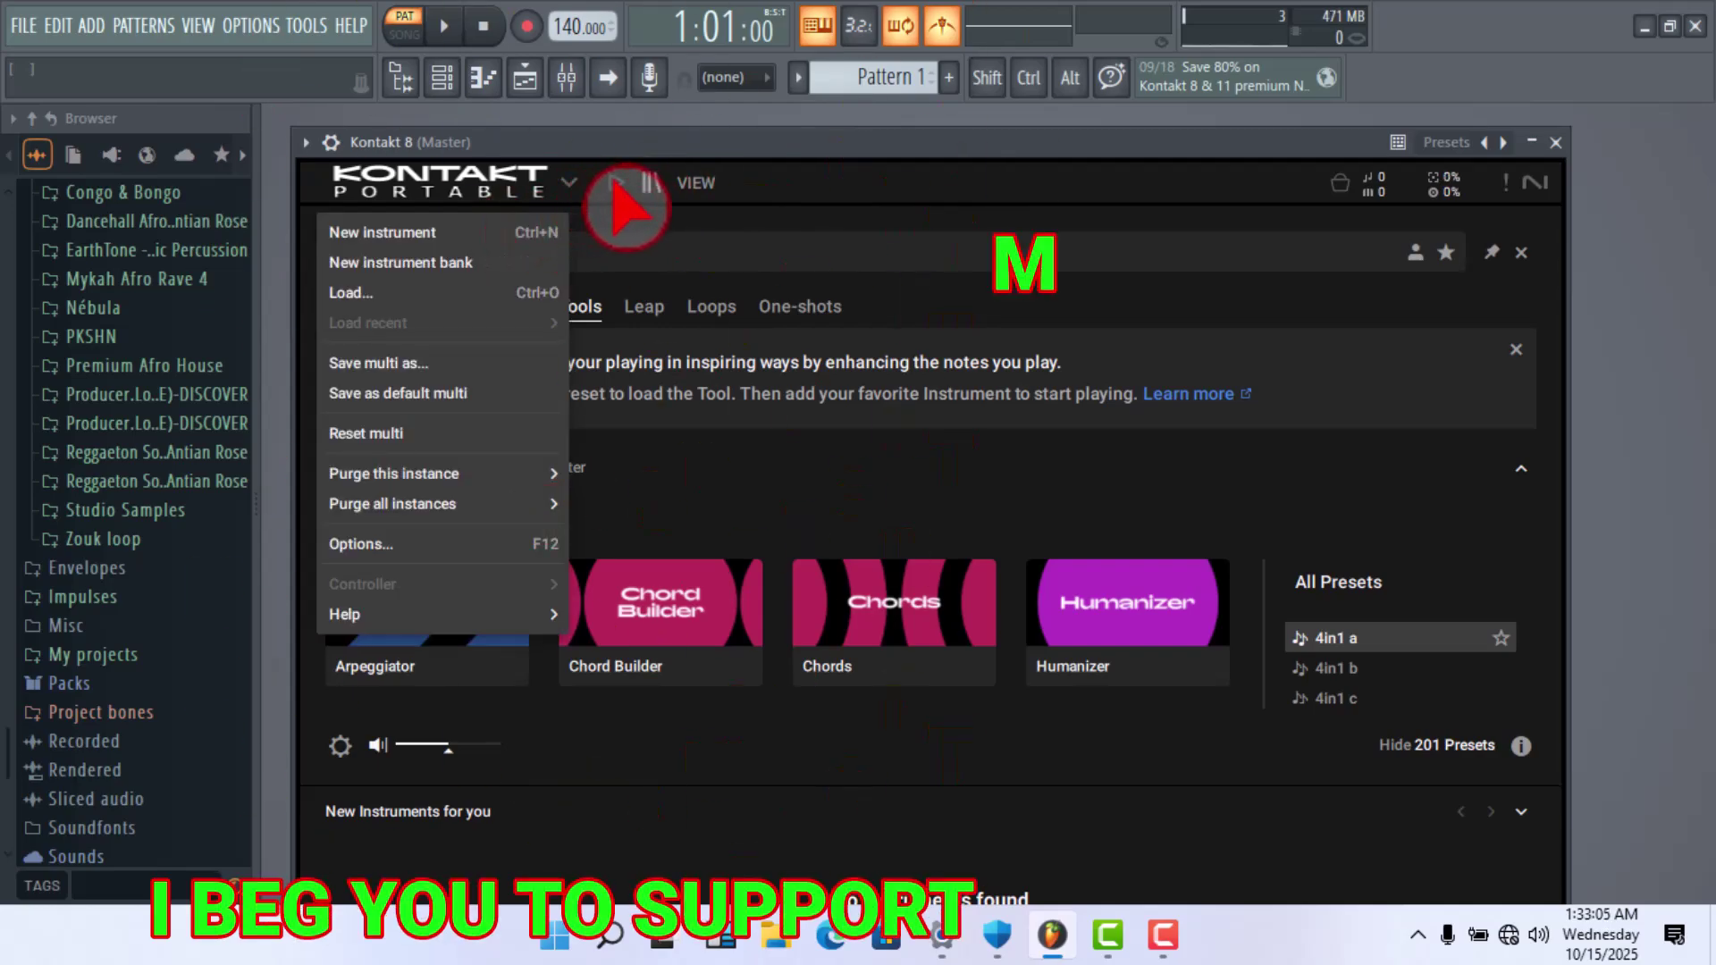
{"action": "left_click", "coordinate": [613, 183]}
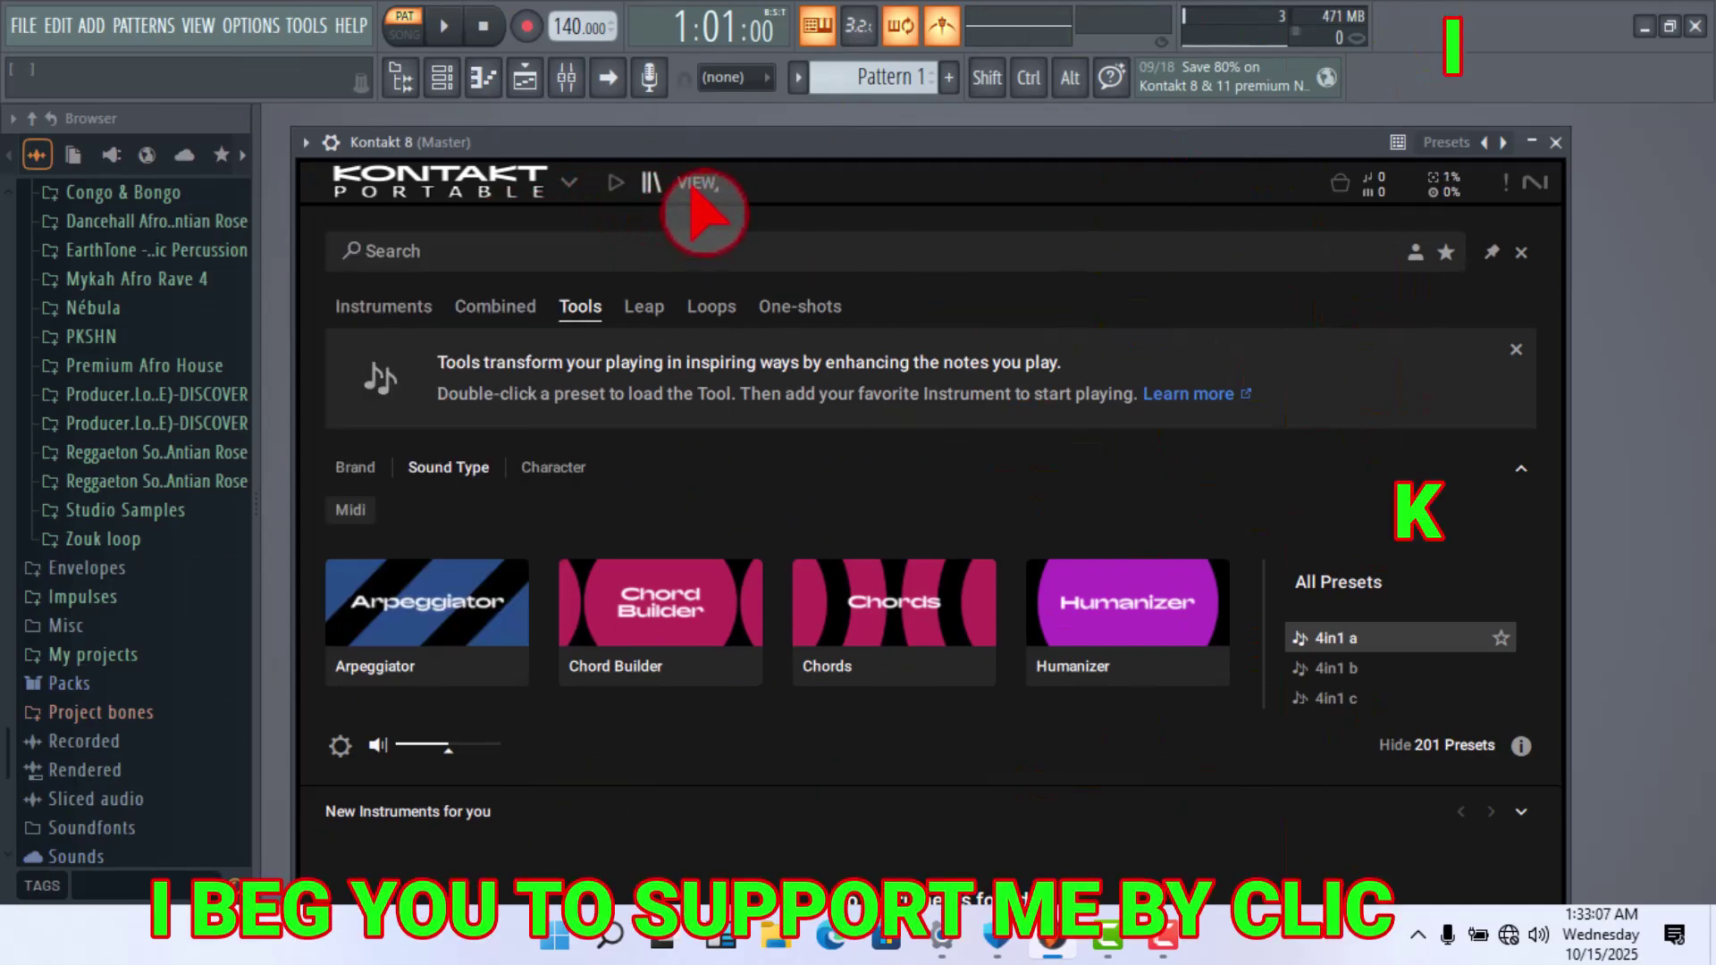
{"action": "left_click", "coordinate": [386, 308]}
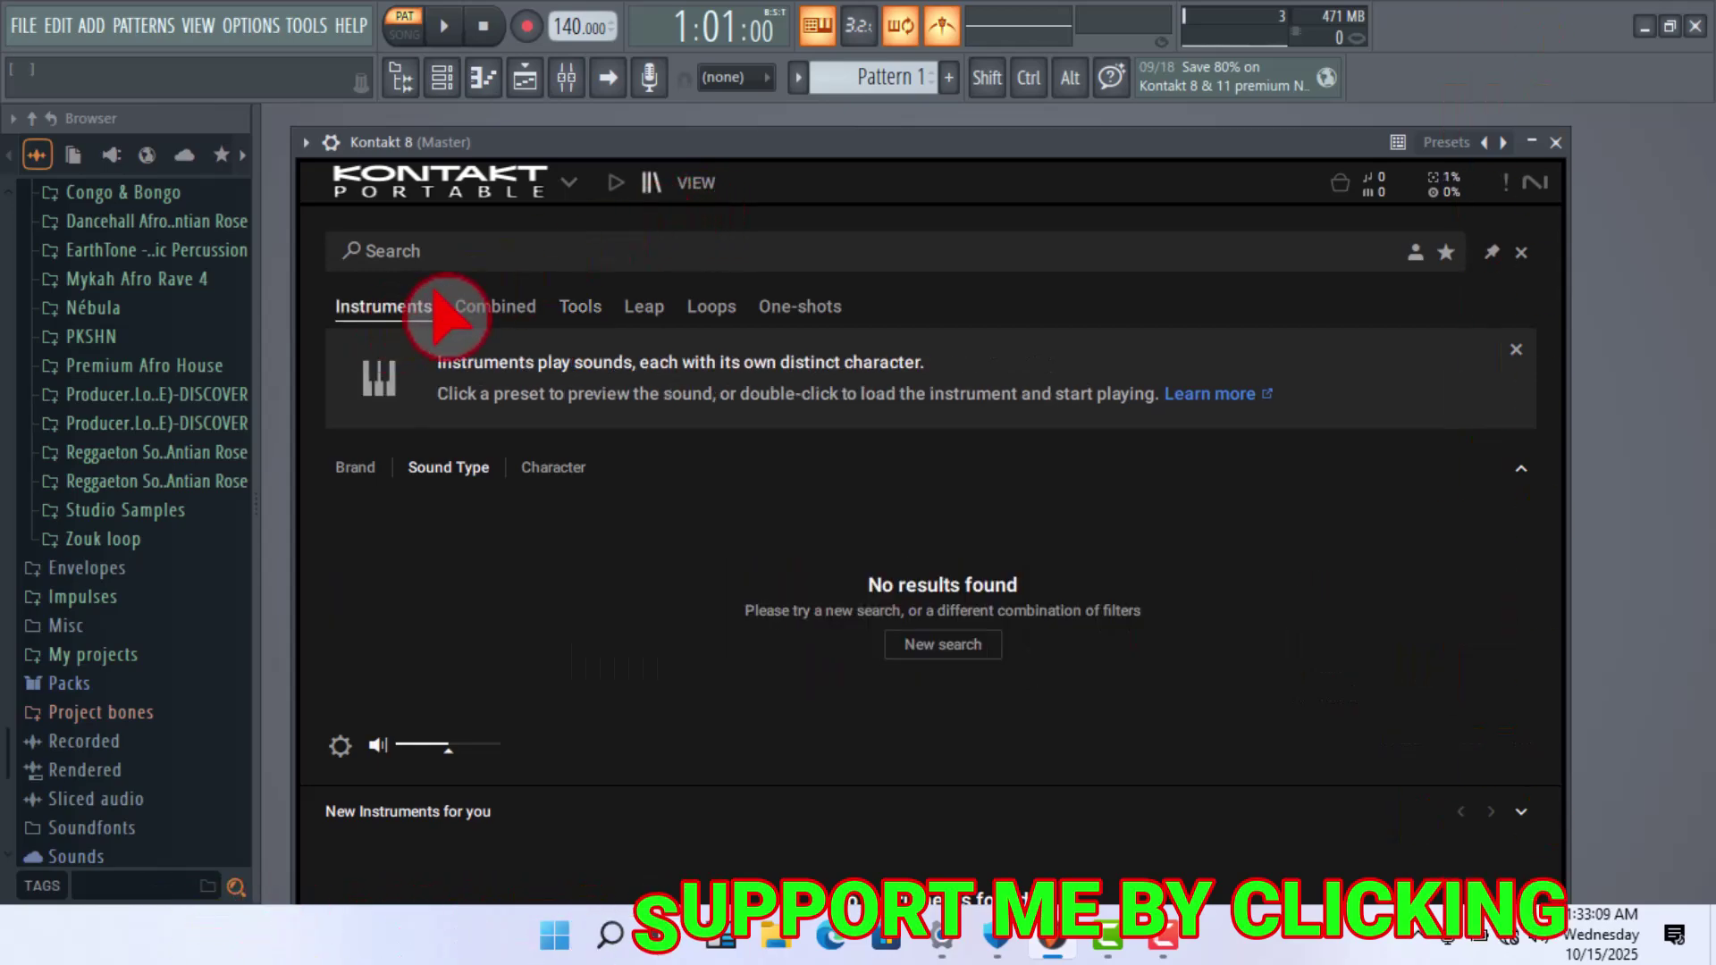
Switch Kontakt to Classic View and scroll through the Libraries pane.
{"action": "left_click", "coordinate": [701, 186]}
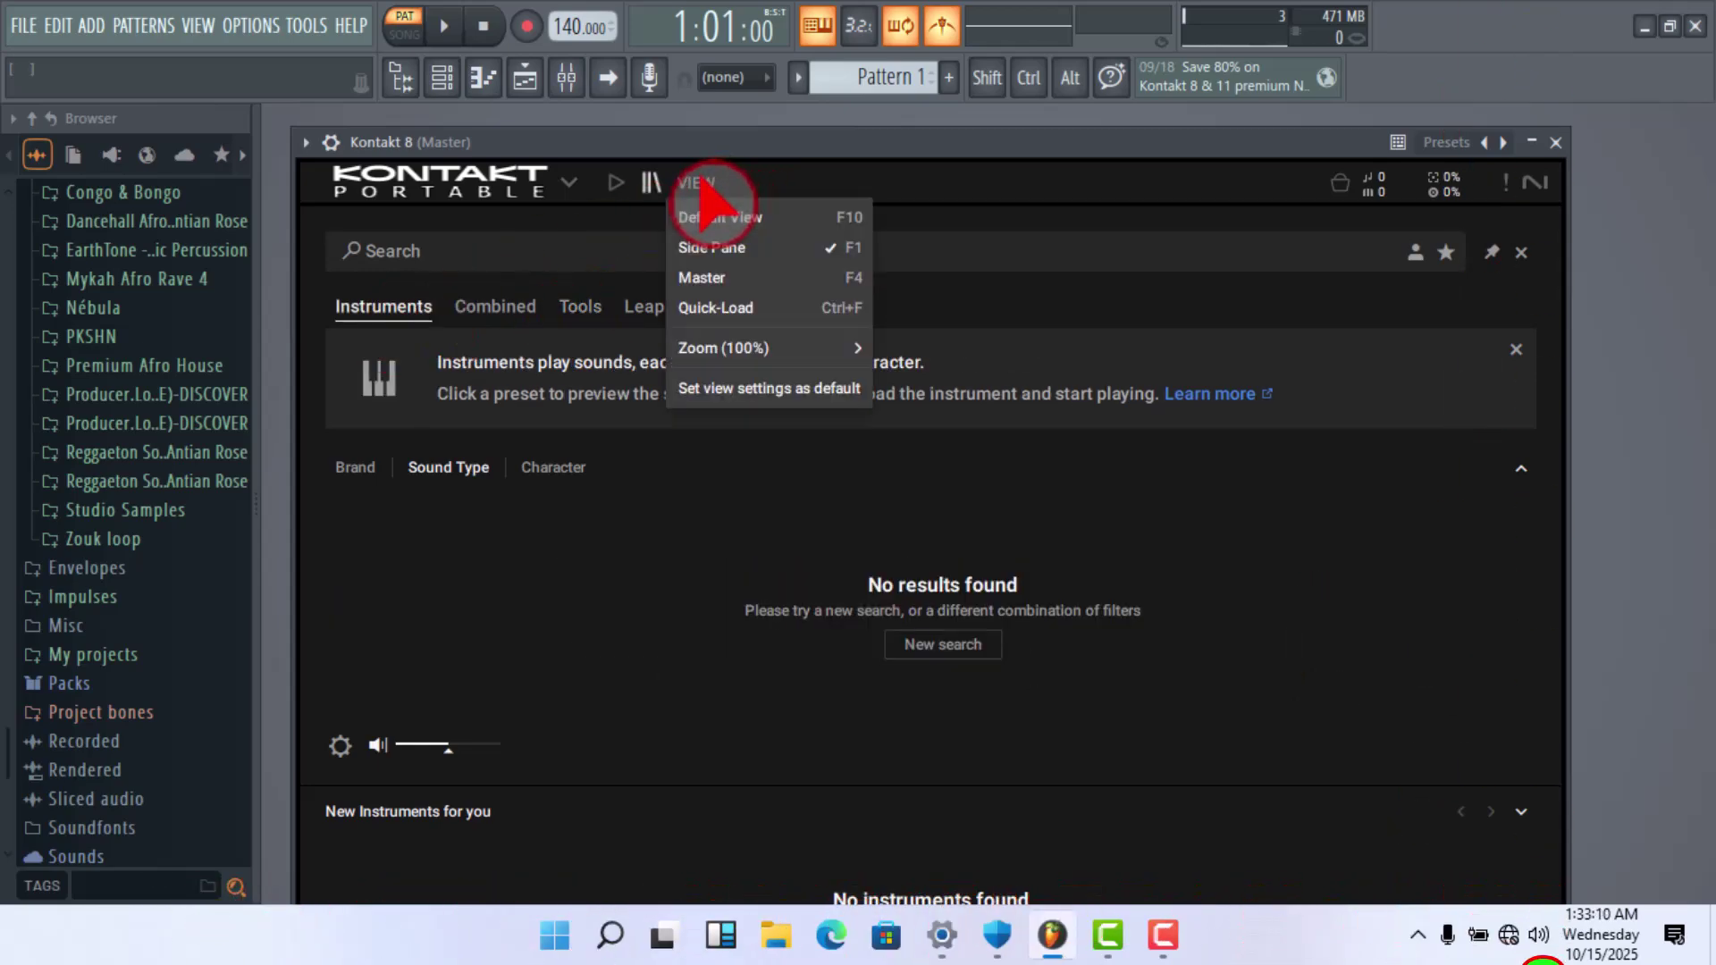
{"action": "left_click", "coordinate": [706, 246]}
{"action": "left_click", "coordinate": [616, 184]}
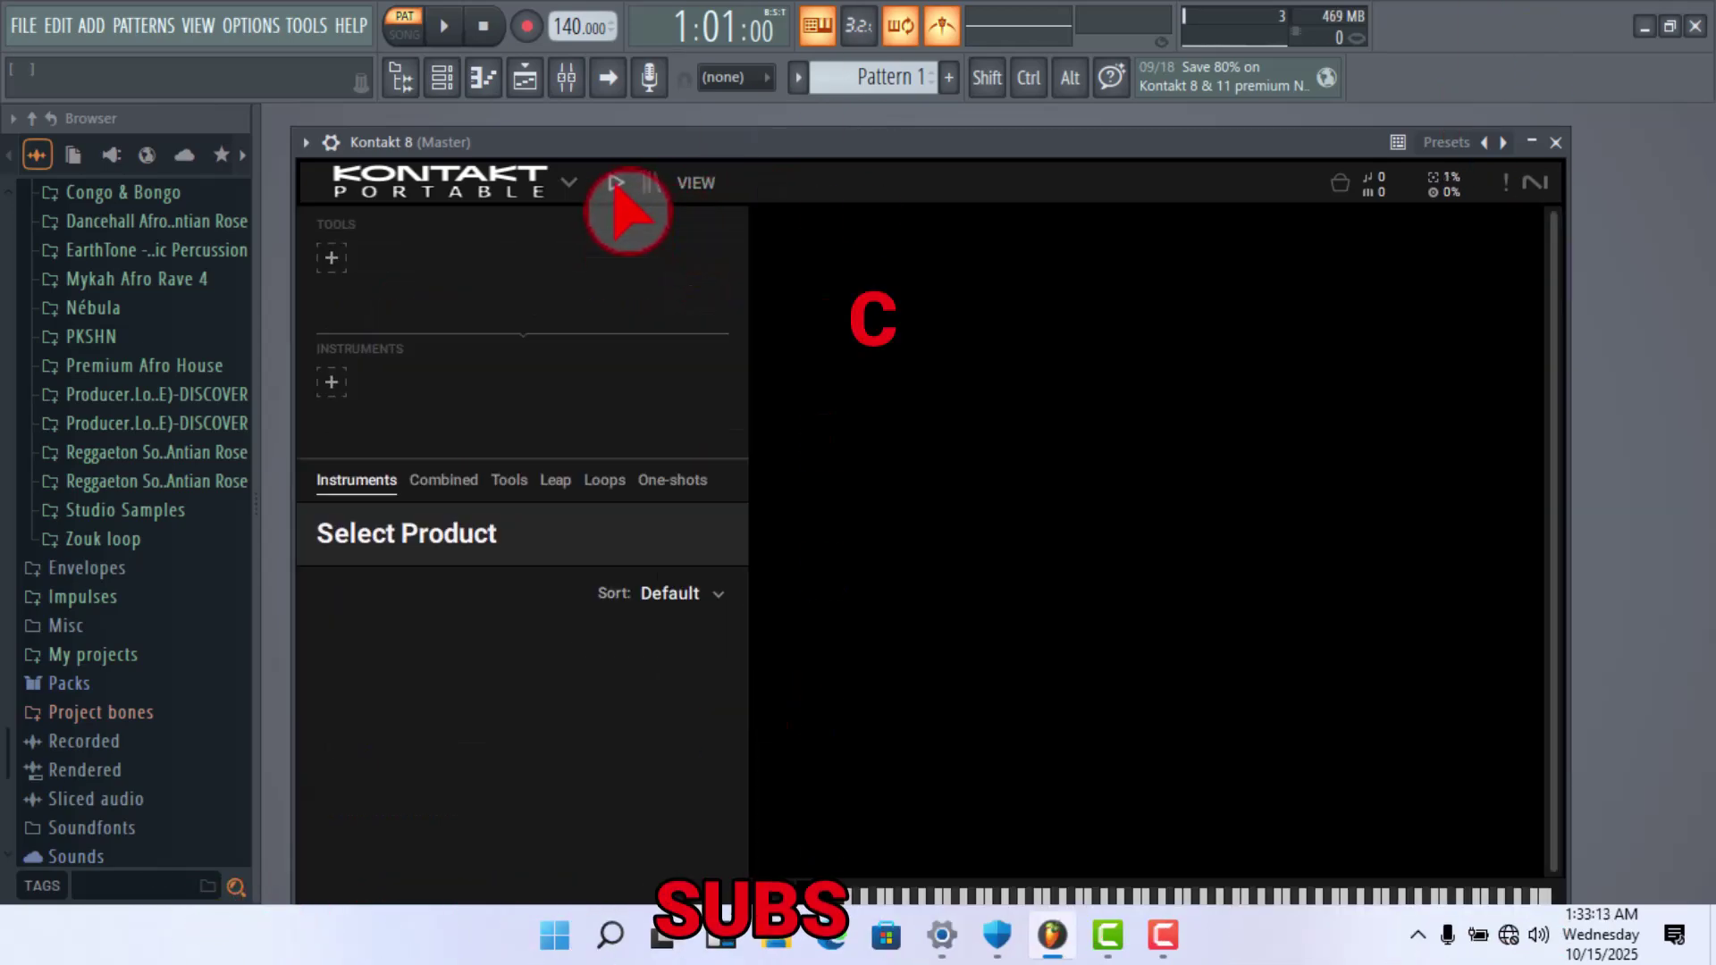
{"action": "left_click", "coordinate": [699, 186]}
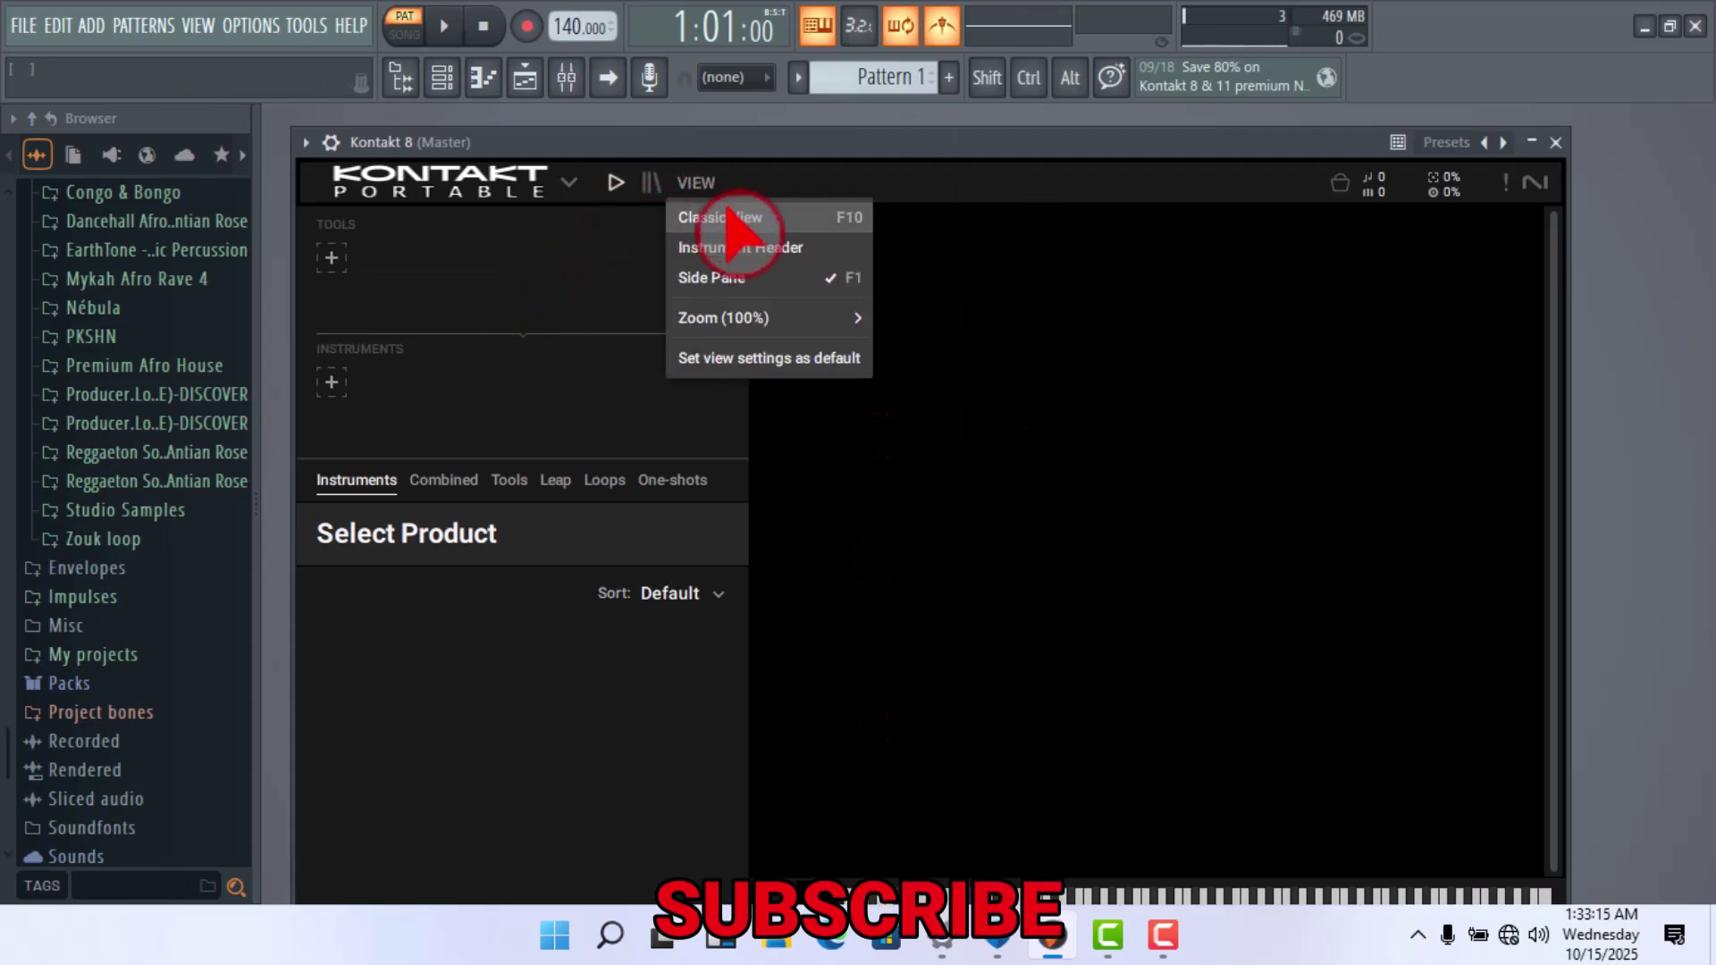
{"action": "left_click", "coordinate": [712, 240]}
{"action": "scroll", "coordinate": [536, 371], "scroll_direction": "down", "scroll_amount": 3}
{"action": "scroll", "coordinate": [541, 366], "scroll_direction": "down", "scroll_amount": 10}
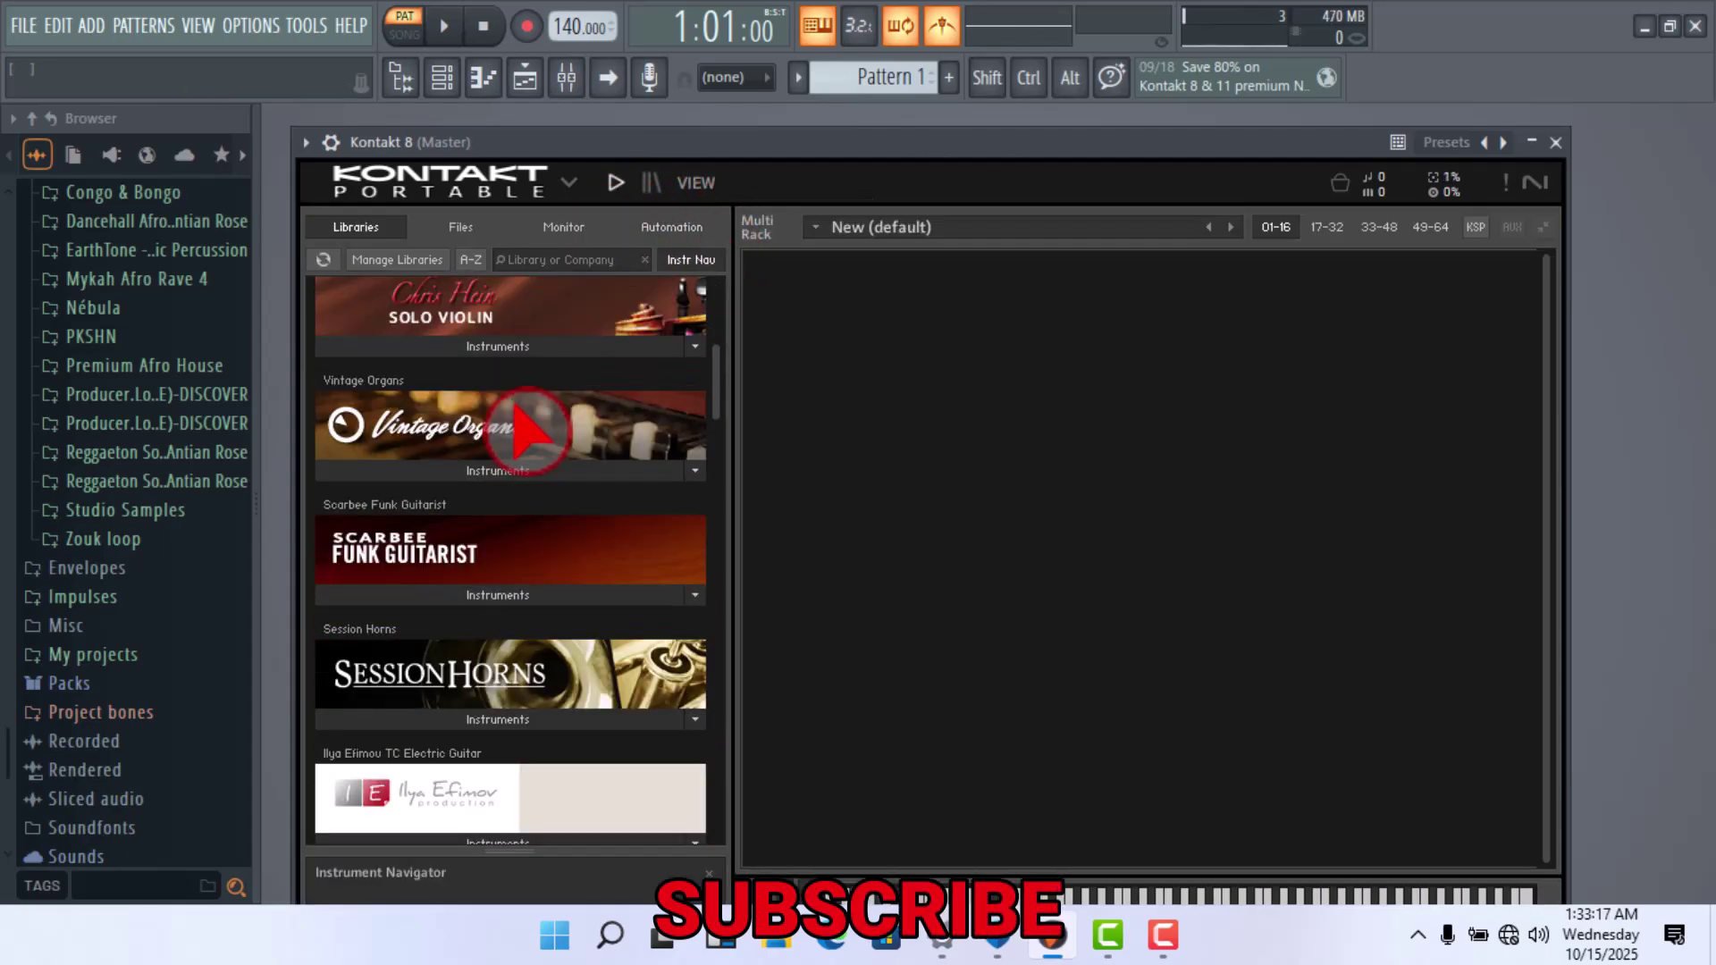